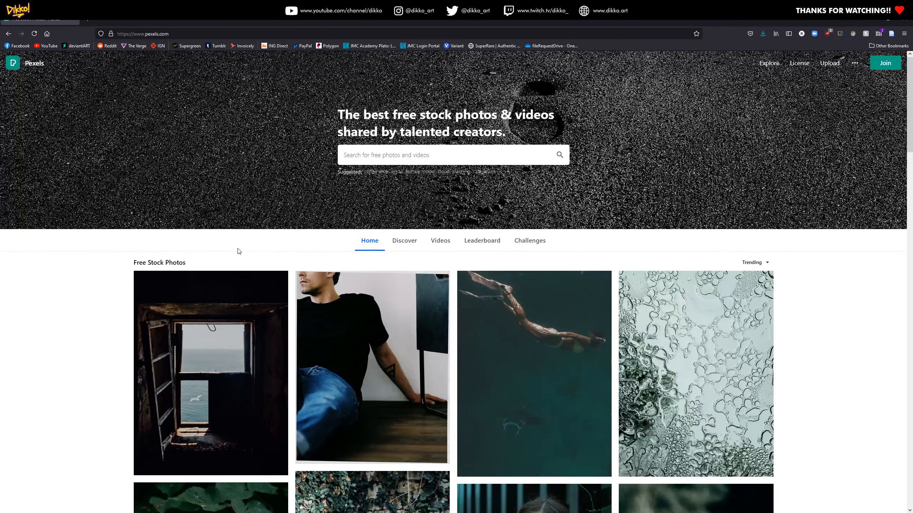
Search the Pexels stock library for "portrait" photos
{"action": "scroll", "coordinate": [212, 343], "scroll_direction": "down", "scroll_amount": 4}
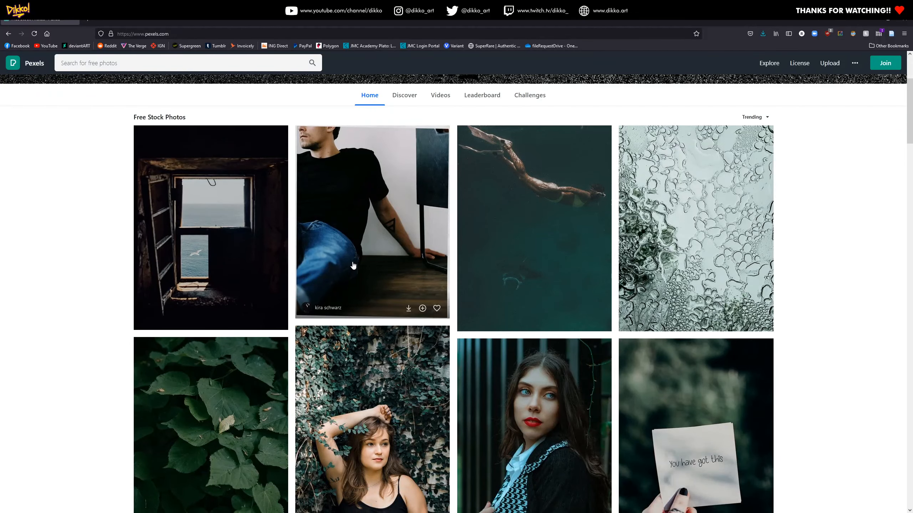
{"action": "scroll", "coordinate": [354, 269], "scroll_direction": "up", "scroll_amount": 4}
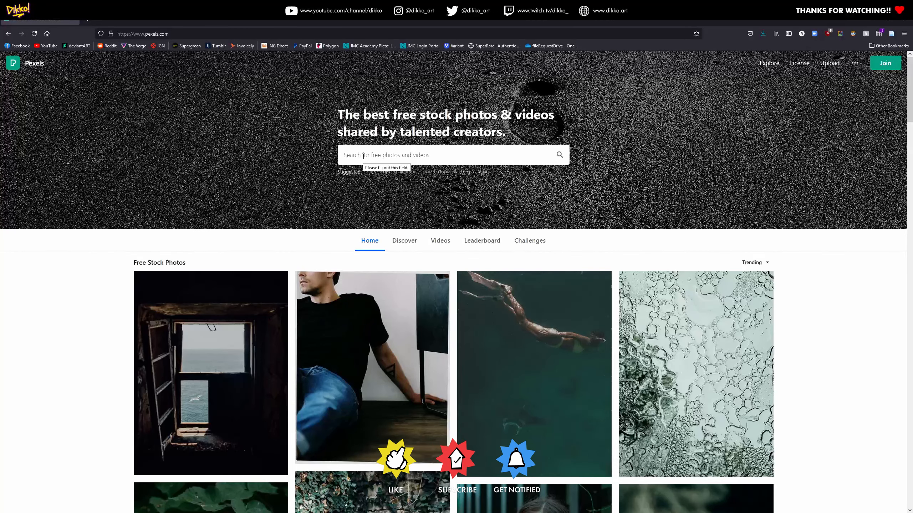
{"action": "type", "text": "portrait"}
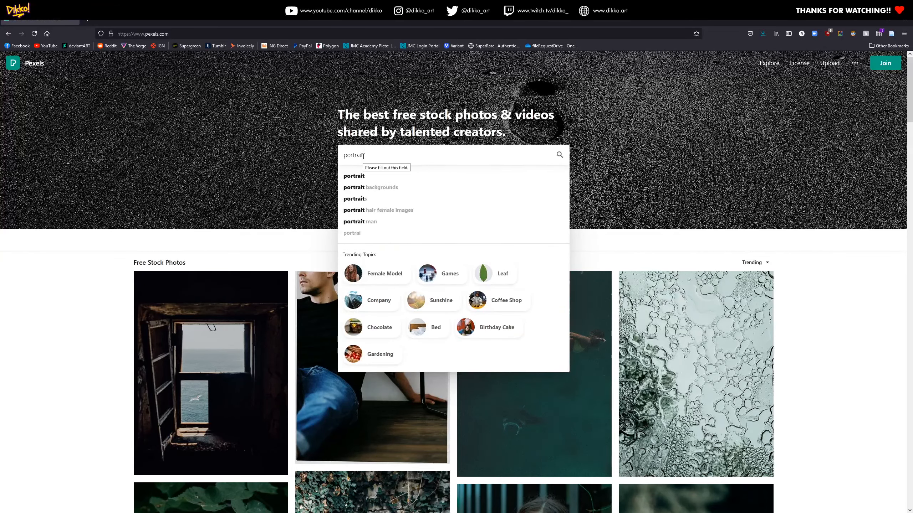
{"action": "key", "text": "Return"}
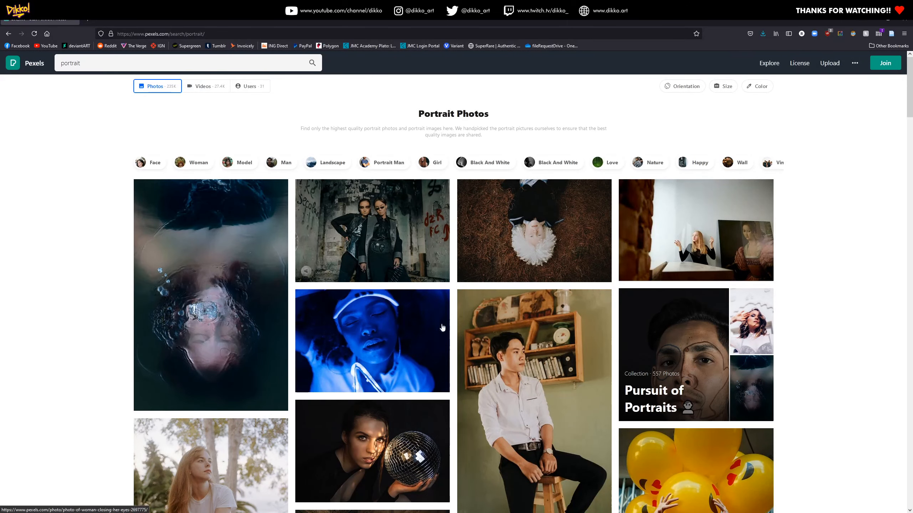
Browse the portrait results and open the photo of the woman with hands at her chin against a yellow background
{"action": "scroll", "coordinate": [534, 392], "scroll_direction": "down", "scroll_amount": 2}
{"action": "scroll", "coordinate": [534, 392], "scroll_direction": "down", "scroll_amount": 15}
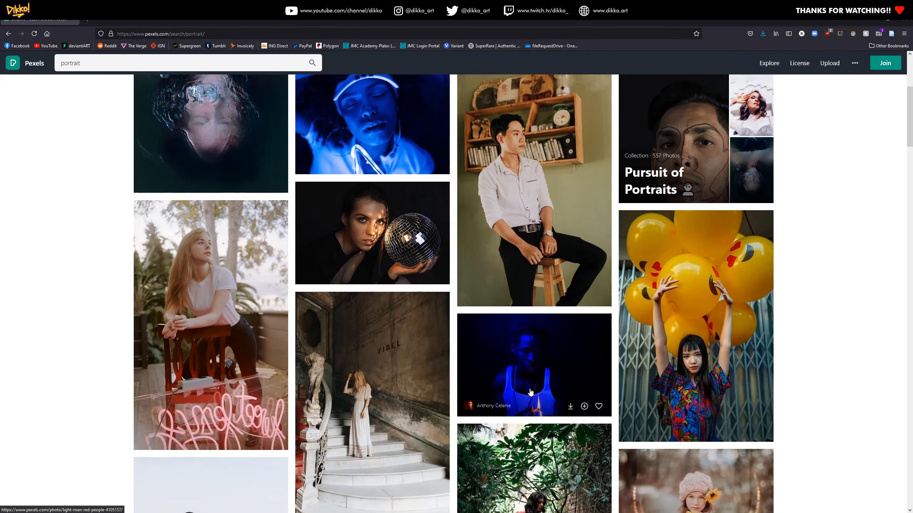
{"action": "scroll", "coordinate": [363, 359], "scroll_direction": "down", "scroll_amount": 8}
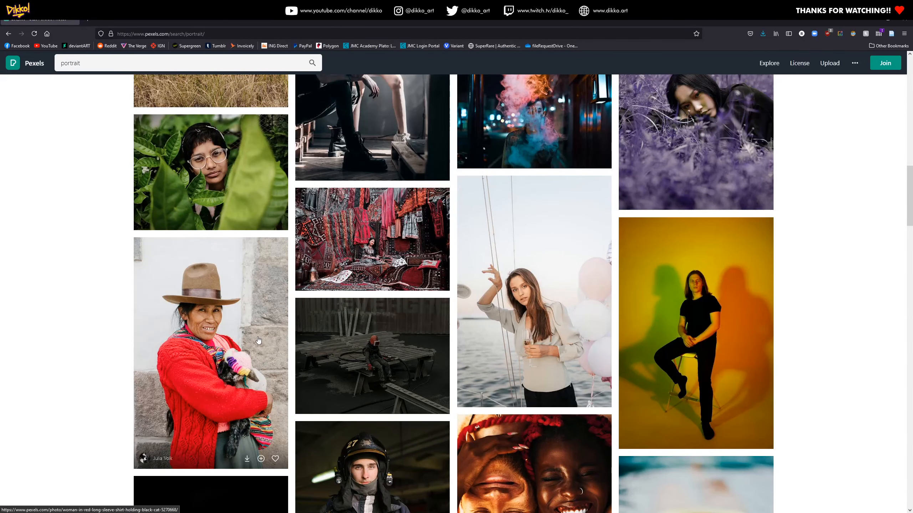
{"action": "scroll", "coordinate": [259, 338], "scroll_direction": "down", "scroll_amount": 5}
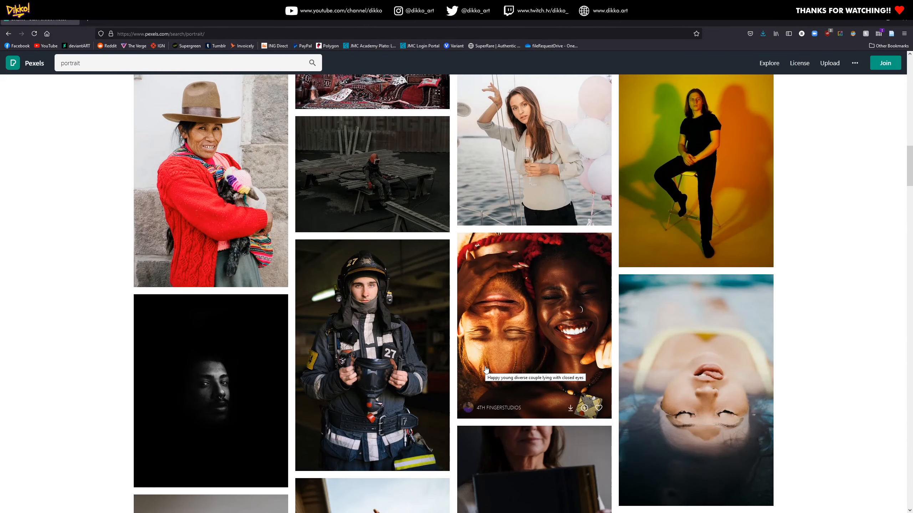
{"action": "scroll", "coordinate": [460, 355], "scroll_direction": "down", "scroll_amount": 5}
{"action": "scroll", "coordinate": [379, 356], "scroll_direction": "down", "scroll_amount": 14}
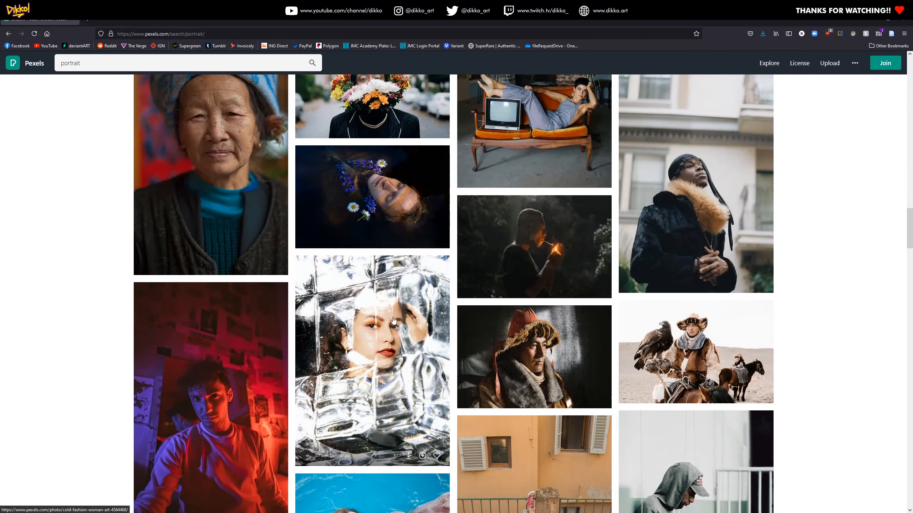
{"action": "scroll", "coordinate": [385, 349], "scroll_direction": "down", "scroll_amount": 10}
{"action": "scroll", "coordinate": [383, 339], "scroll_direction": "down", "scroll_amount": 14}
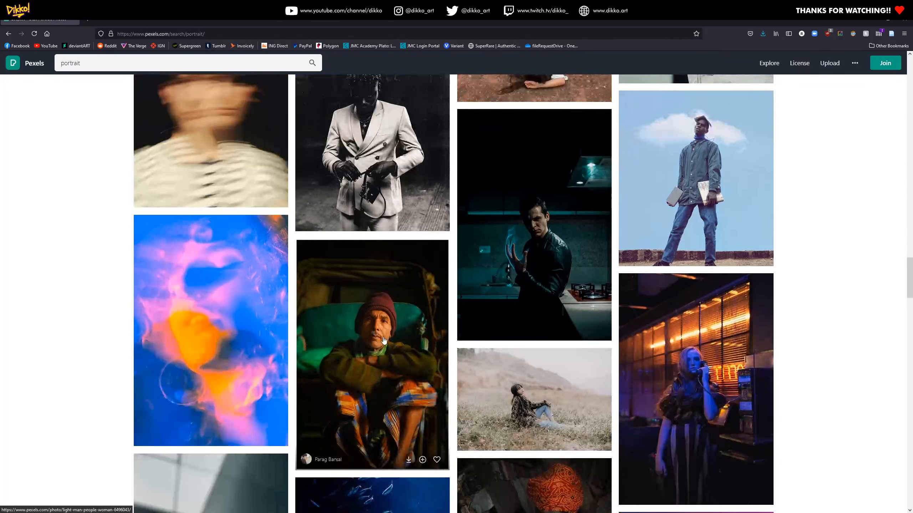
{"action": "scroll", "coordinate": [568, 362], "scroll_direction": "down", "scroll_amount": 4}
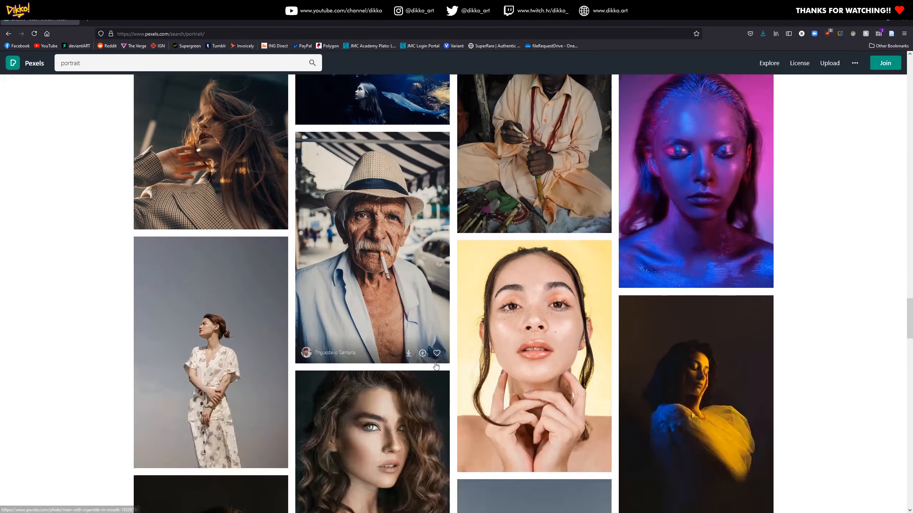
{"action": "left_click", "coordinate": [532, 342]}
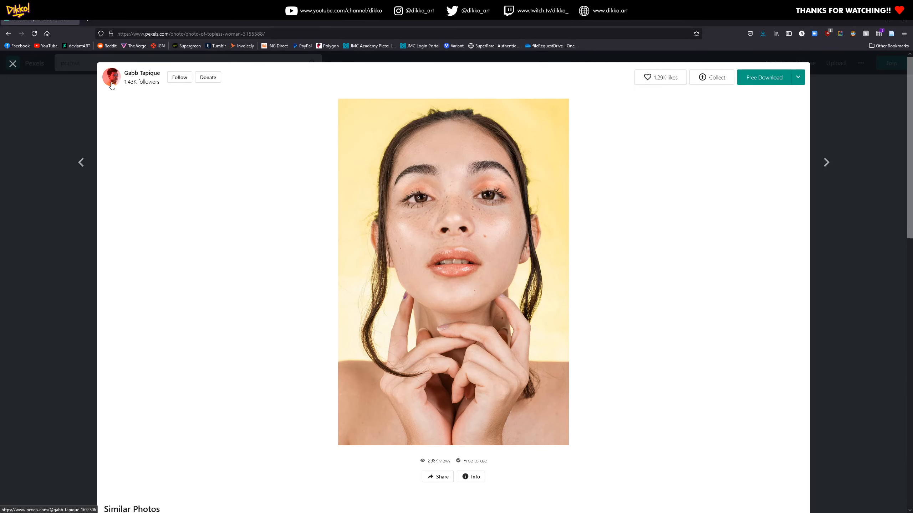
Open the photographer's profile and look through their other photos
{"action": "left_click", "coordinate": [137, 78]}
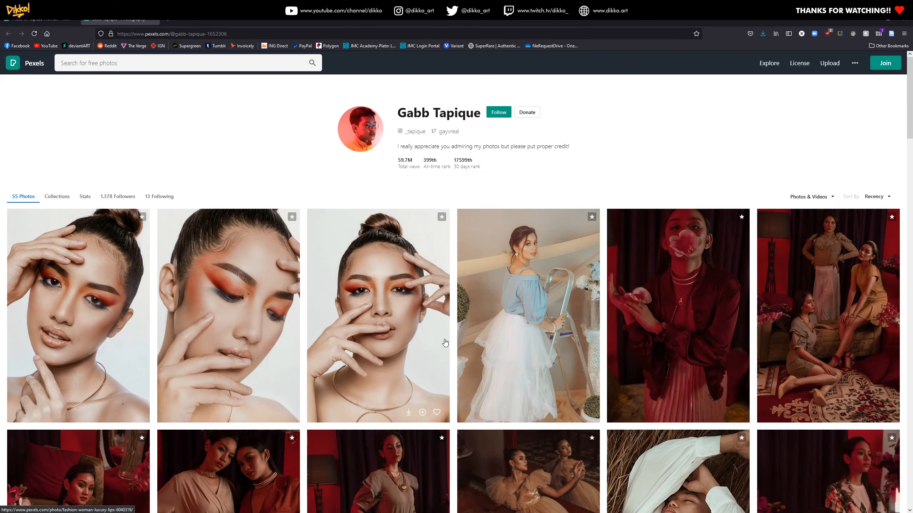
{"action": "scroll", "coordinate": [445, 343], "scroll_direction": "down", "scroll_amount": 5}
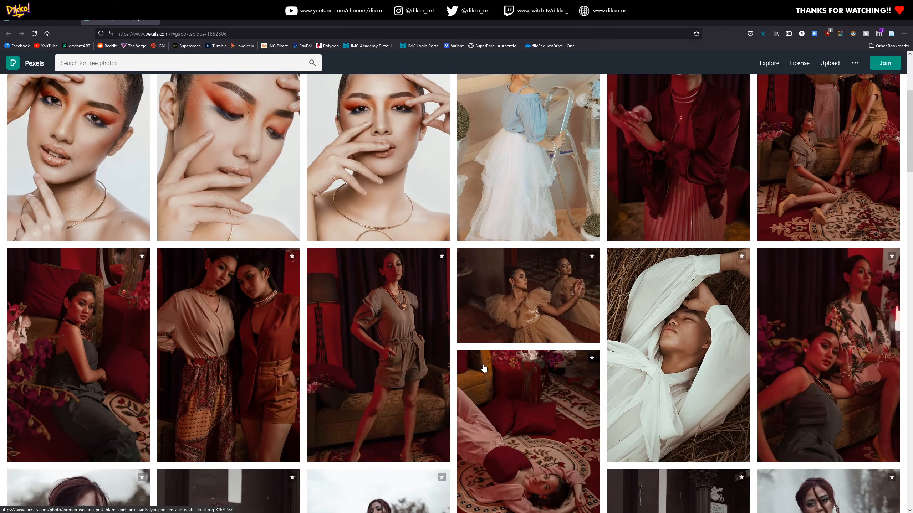
{"action": "scroll", "coordinate": [292, 358], "scroll_direction": "down", "scroll_amount": 5}
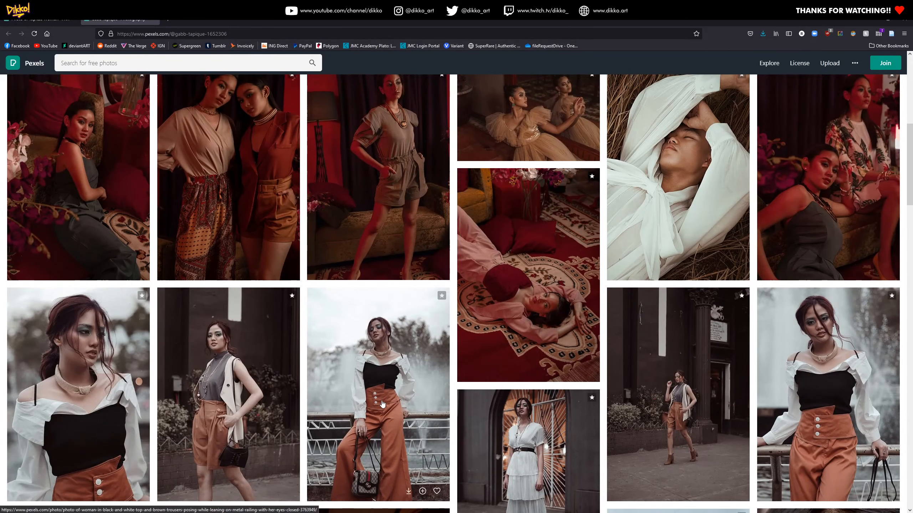
{"action": "scroll", "coordinate": [336, 382], "scroll_direction": "down", "scroll_amount": 3}
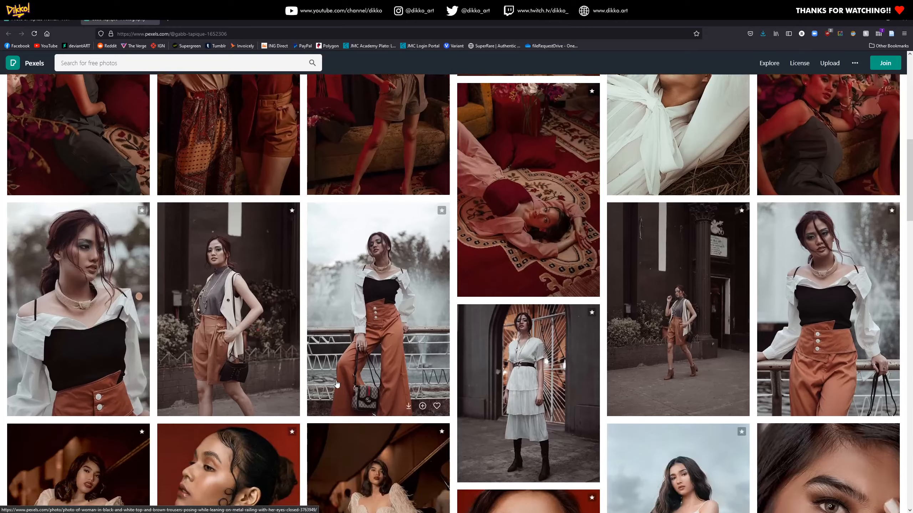
{"action": "scroll", "coordinate": [179, 230], "scroll_direction": "up", "scroll_amount": 1}
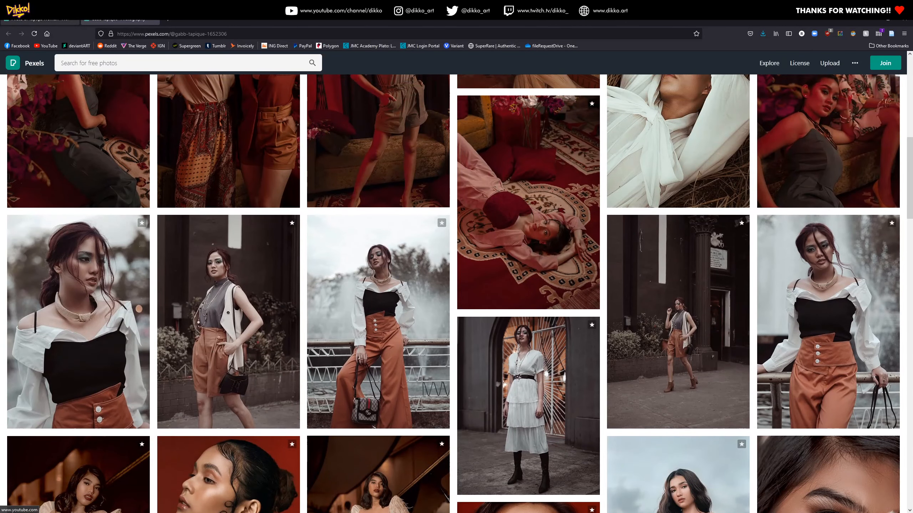
Return to the yellow-background portrait's page and start its free download, choosing to save the file
{"action": "left_click", "coordinate": [44, 23]}
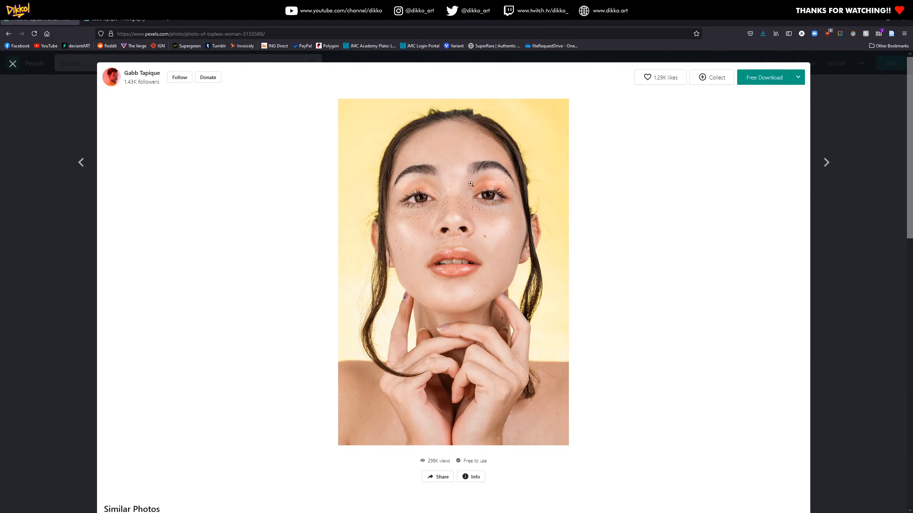
{"action": "left_click", "coordinate": [762, 78]}
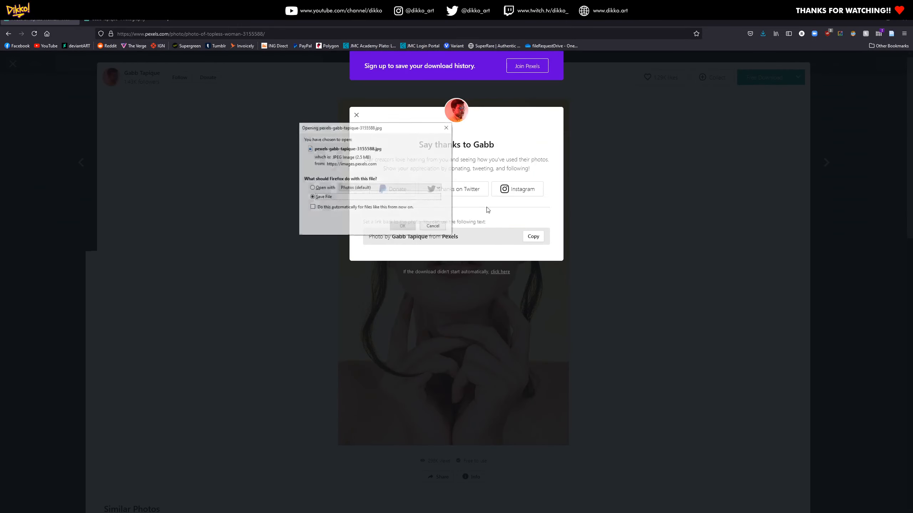
{"action": "left_click", "coordinate": [403, 226]}
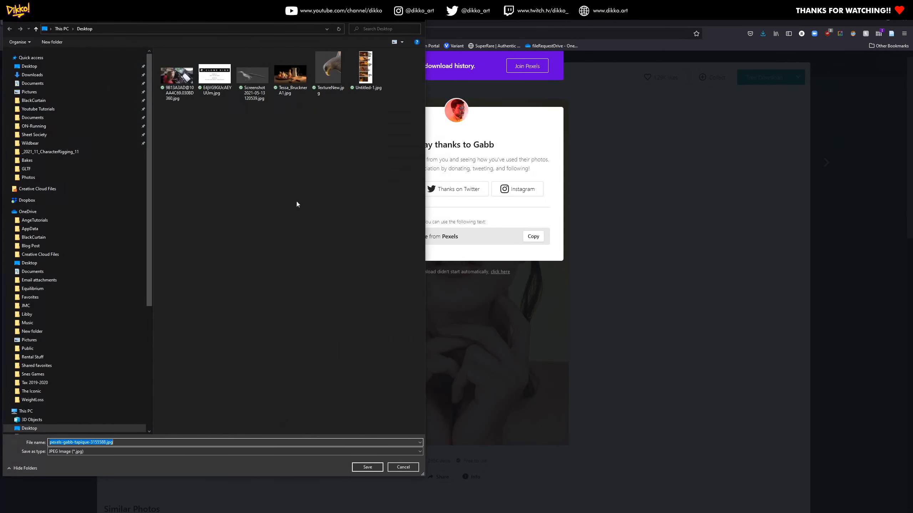
Create a folder named "Photoshop Demo" on the Desktop and open it as the save location
{"action": "left_click", "coordinate": [174, 156]}
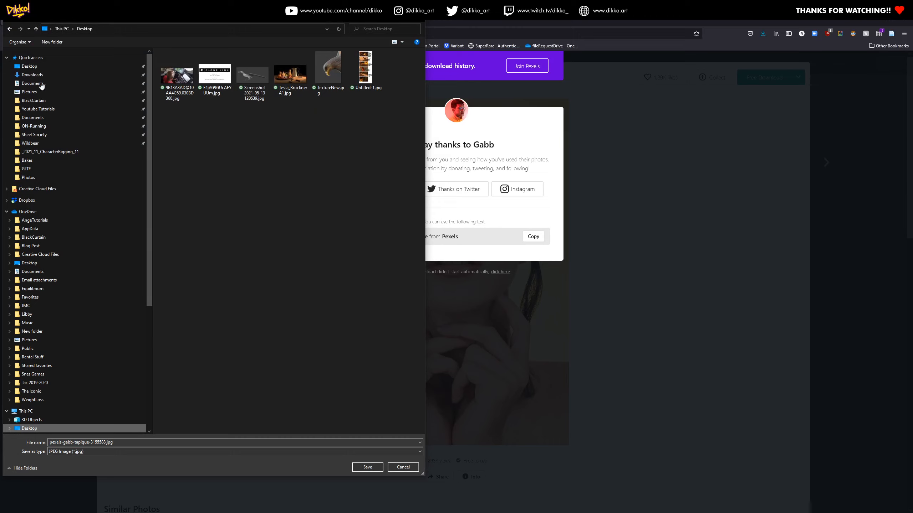
{"action": "right_click", "coordinate": [215, 257]}
{"action": "mouse_move", "coordinate": [173, 383]}
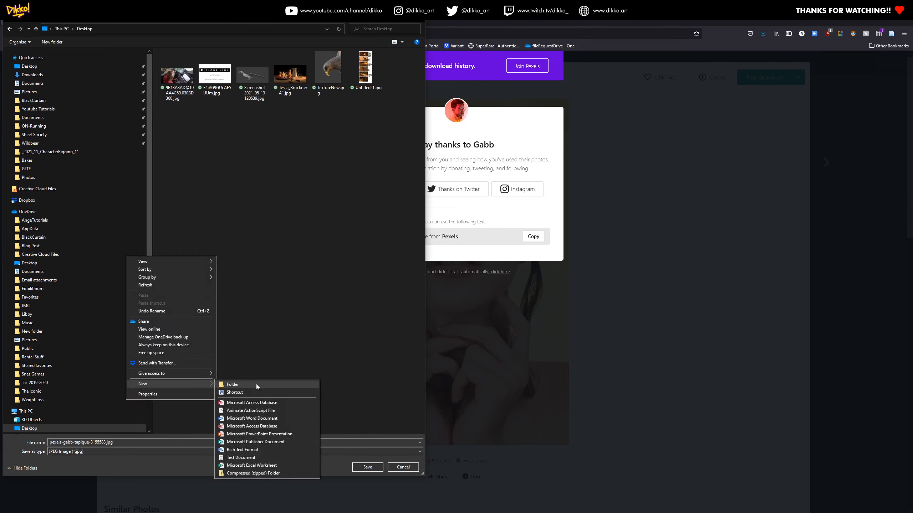
{"action": "left_click", "coordinate": [257, 385]}
{"action": "type", "text": "Pho"}
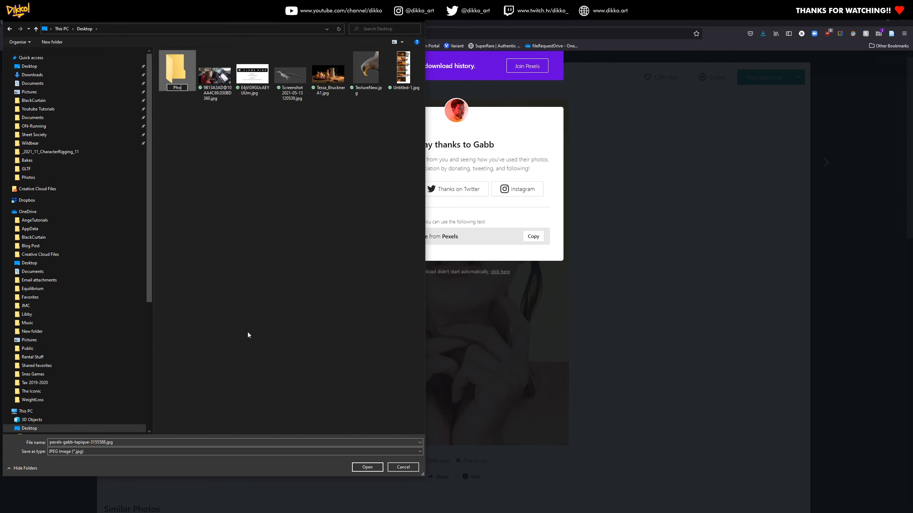
{"action": "type", "text": "toshop Demo"}
{"action": "key", "text": "Return"}
{"action": "double_click", "coordinate": [179, 86]}
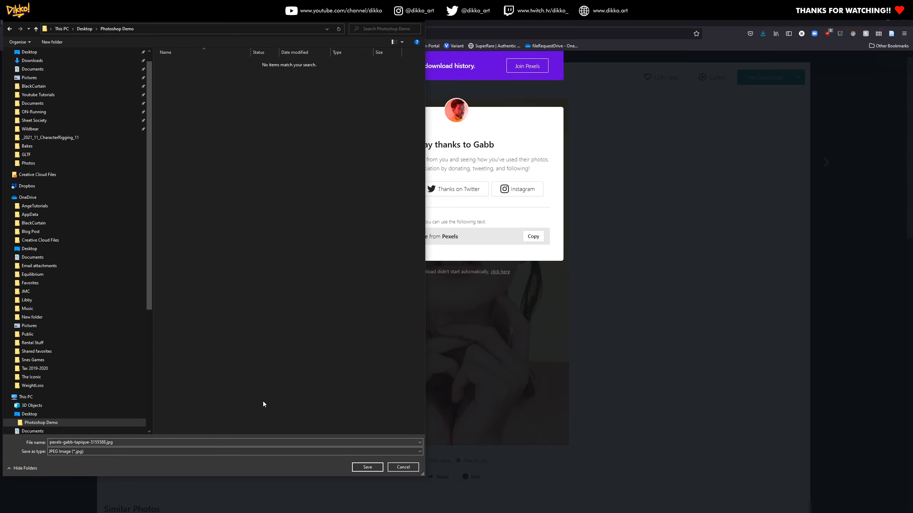
Create a "Stock Photos" subfolder inside Photoshop Demo and save the portrait JPEG in it
{"action": "right_click", "coordinate": [250, 218]}
{"action": "mouse_move", "coordinate": [221, 333]}
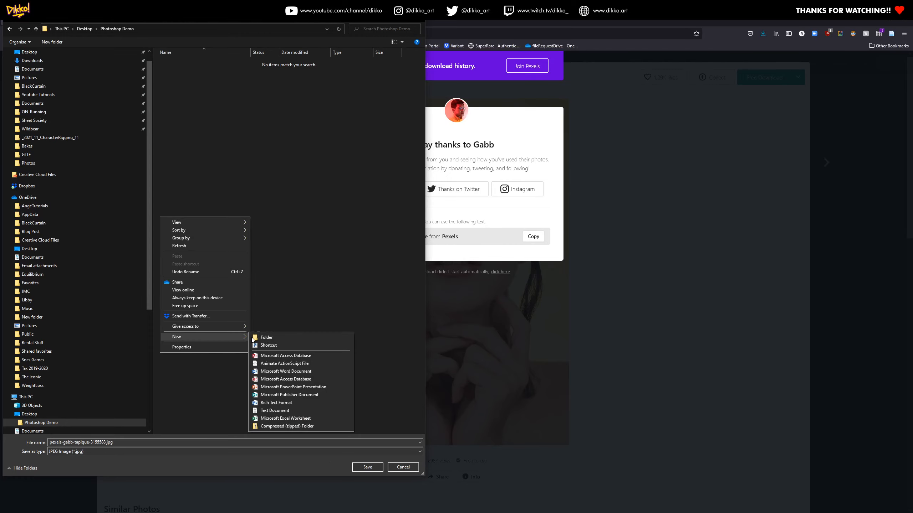
{"action": "left_click", "coordinate": [266, 338]}
{"action": "type", "text": "Stock Photos"}
{"action": "key", "text": "Return"}
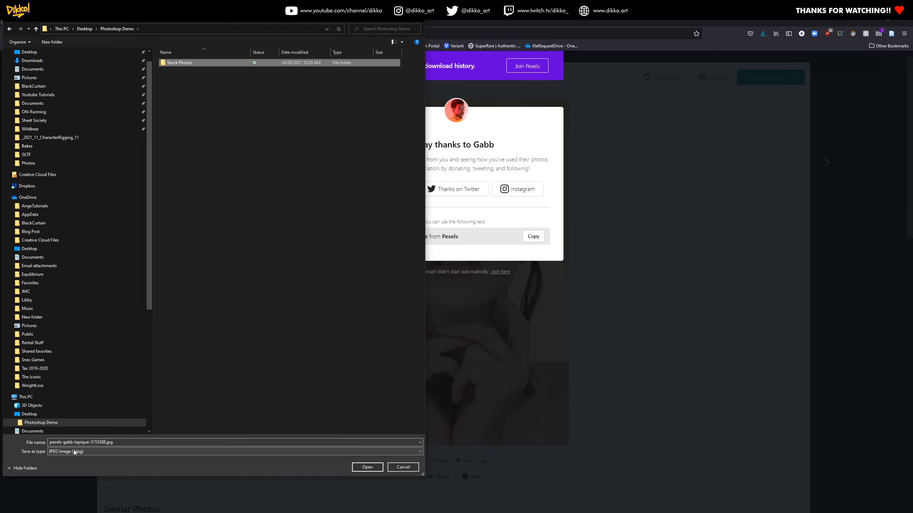
{"action": "double_click", "coordinate": [186, 63]}
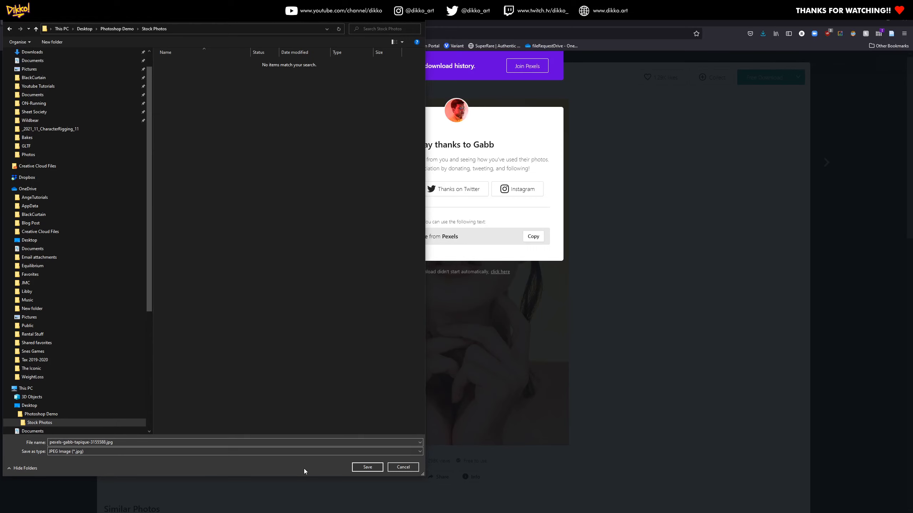
{"action": "left_click", "coordinate": [366, 471]}
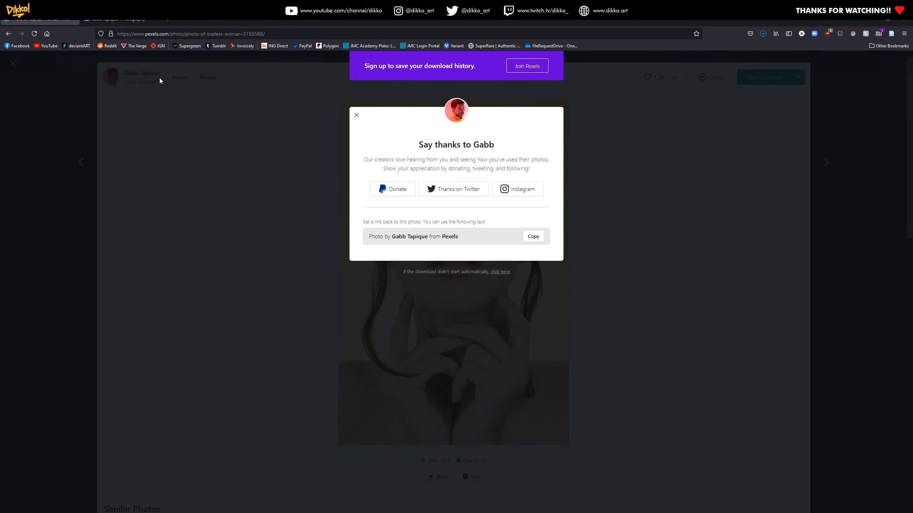
Switch to Photoshop and place the downloaded portrait into the blank Untitled-1 document at its fitted size
{"action": "key", "text": "alt+Tab"}
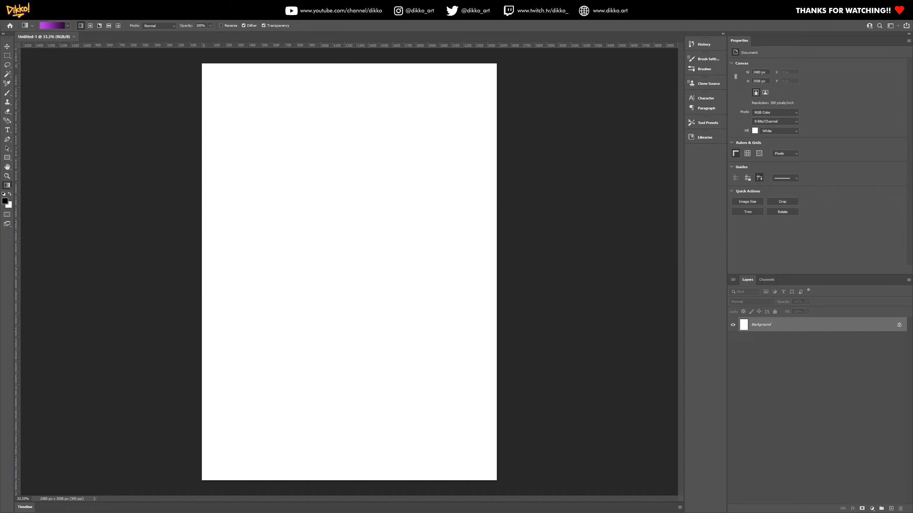
{"action": "left_click_drag", "start_coordinate": [912, 256], "coordinate": [354, 274]}
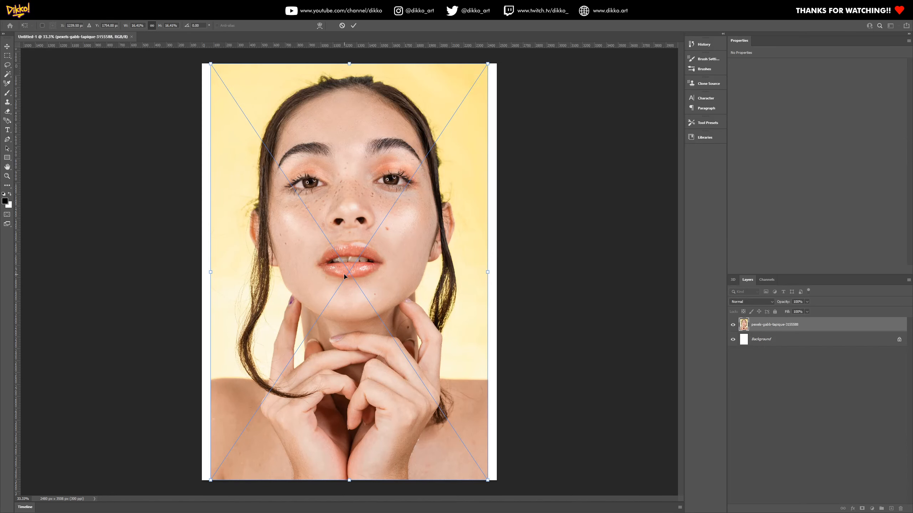
{"action": "key", "text": "Return"}
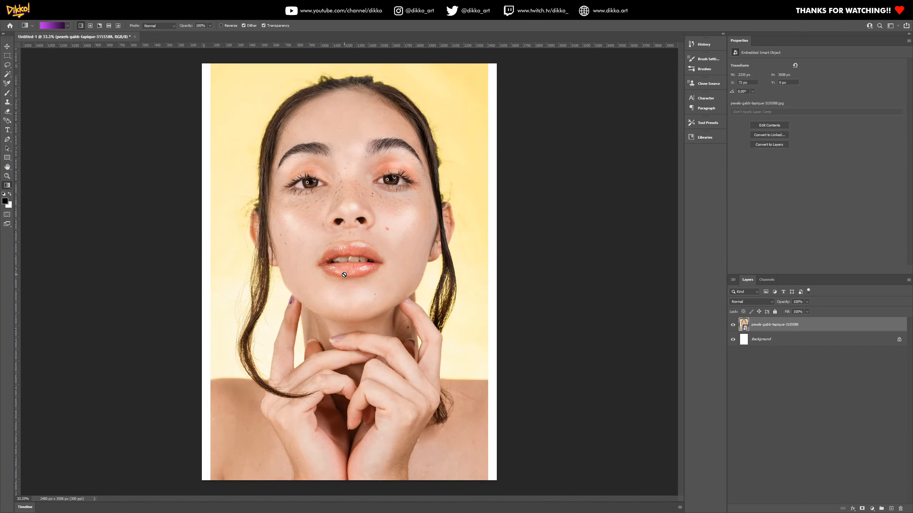
{"action": "scroll", "coordinate": [343, 226], "scroll_direction": "up", "scroll_amount": 6}
{"action": "scroll", "coordinate": [214, 197], "scroll_direction": "up", "scroll_amount": 2}
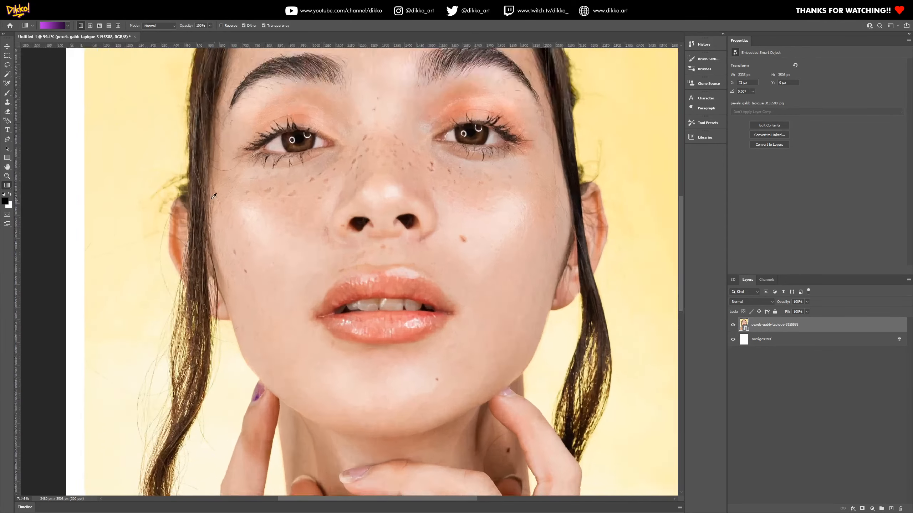
{"action": "scroll", "coordinate": [213, 230], "scroll_direction": "up", "scroll_amount": 7}
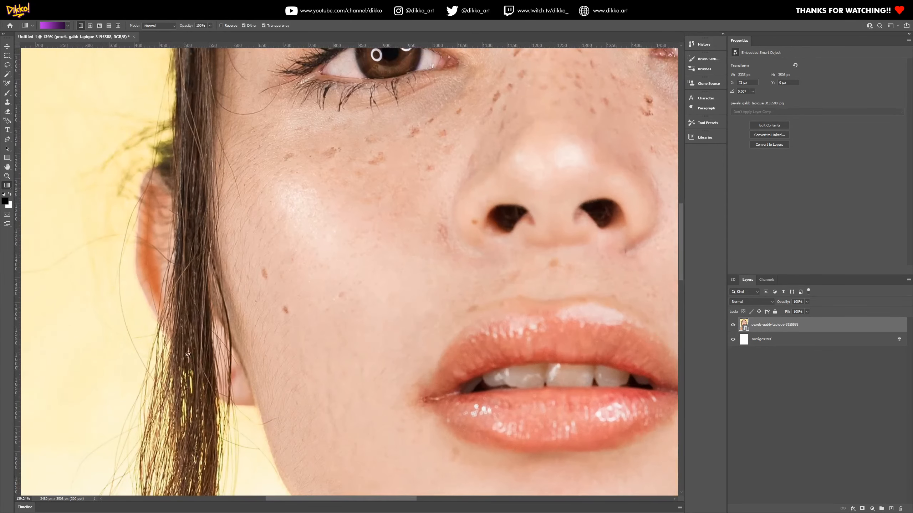
{"action": "scroll", "coordinate": [203, 313], "scroll_direction": "down", "scroll_amount": 10}
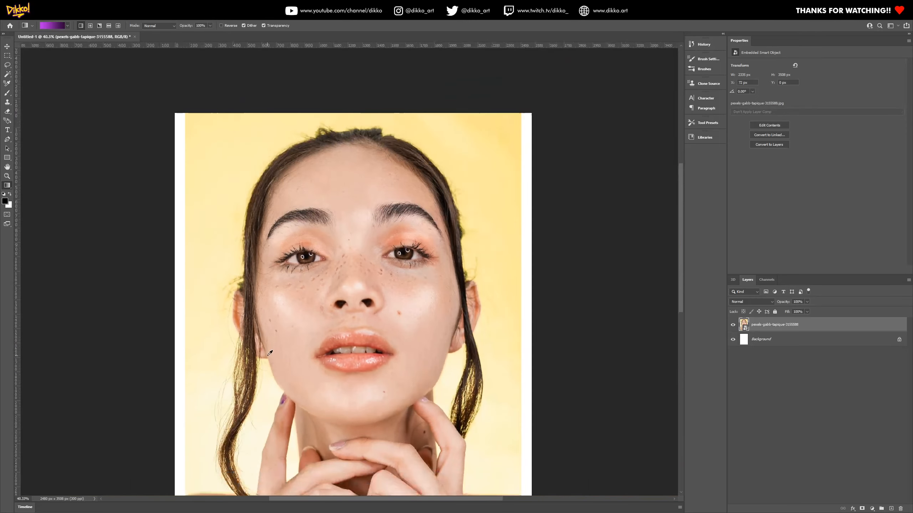
{"action": "scroll", "coordinate": [269, 353], "scroll_direction": "down", "scroll_amount": 1}
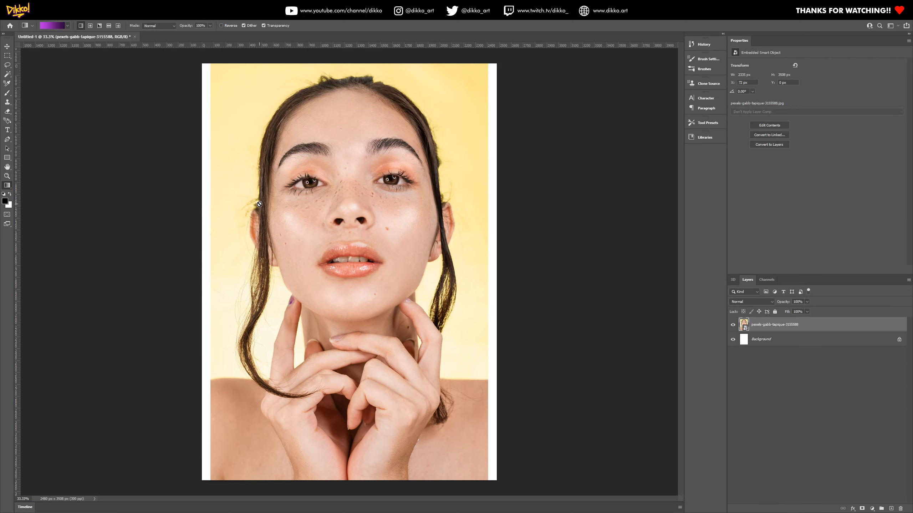
Rasterize the placed portrait layer, converting it from a smart object into a regular pixel layer
{"action": "right_click", "coordinate": [757, 328]}
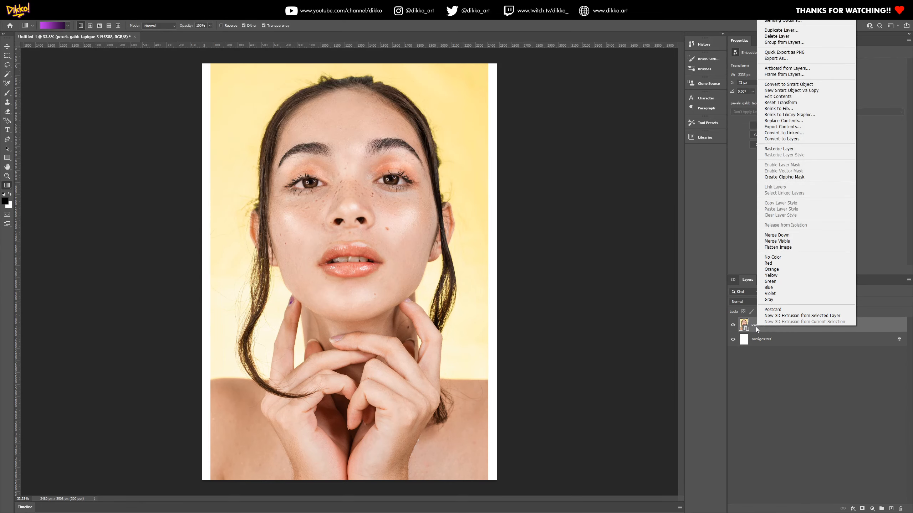
{"action": "left_click", "coordinate": [748, 331]}
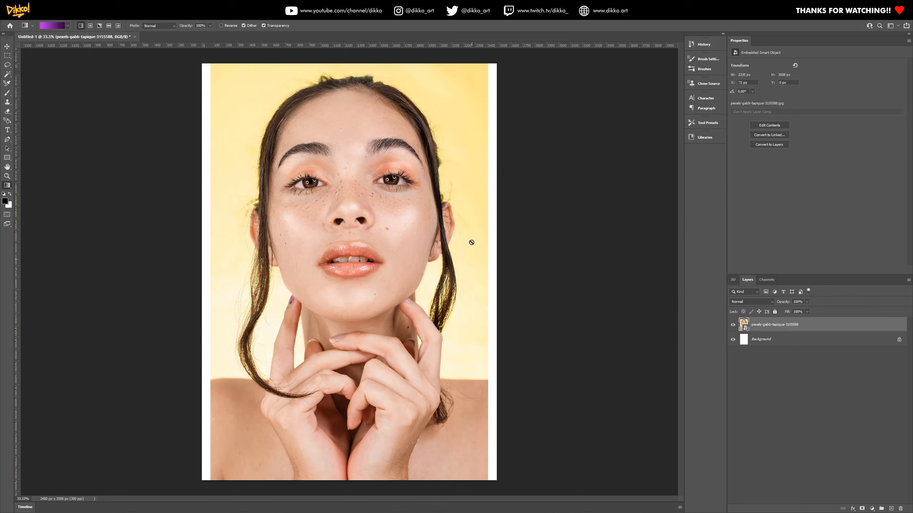
{"action": "right_click", "coordinate": [745, 327]}
{"action": "left_click", "coordinate": [743, 325]}
{"action": "right_click", "coordinate": [743, 328]}
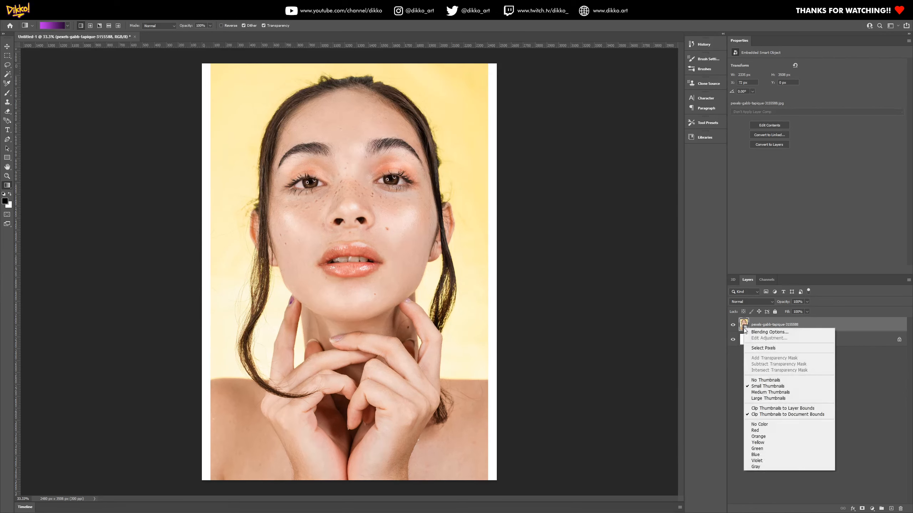
{"action": "left_click", "coordinate": [774, 327]}
{"action": "right_click", "coordinate": [774, 328]}
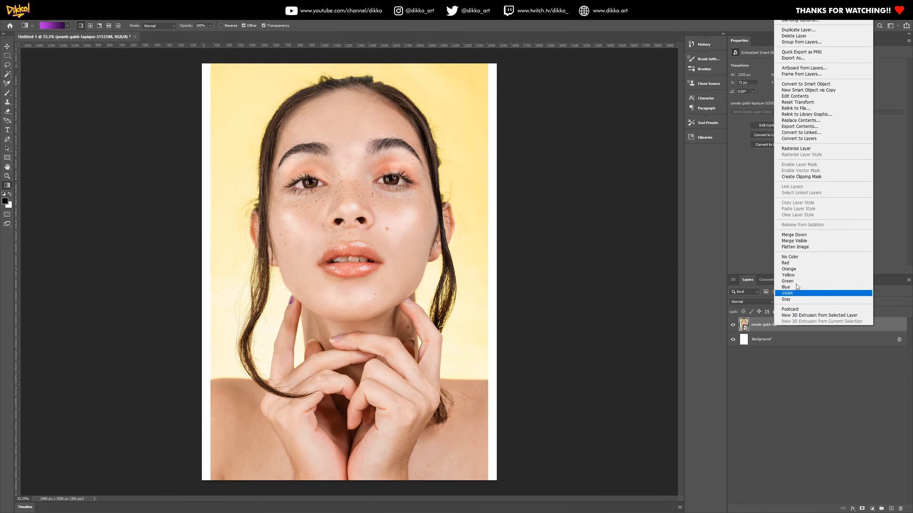
{"action": "left_click", "coordinate": [809, 149]}
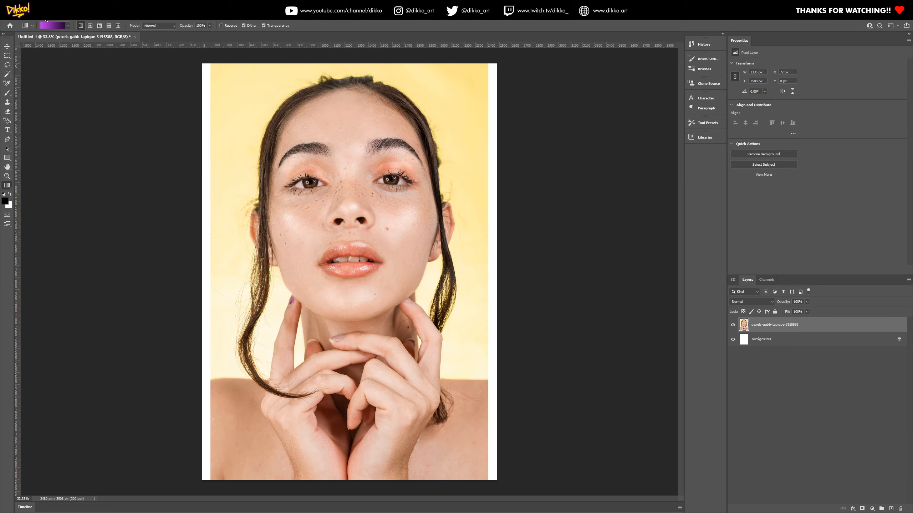
Apply a direct Hue/Saturation adjustment of Hue +4 and Saturation +46 to the portrait layer and undo it
{"action": "left_click", "coordinate": [56, 18]}
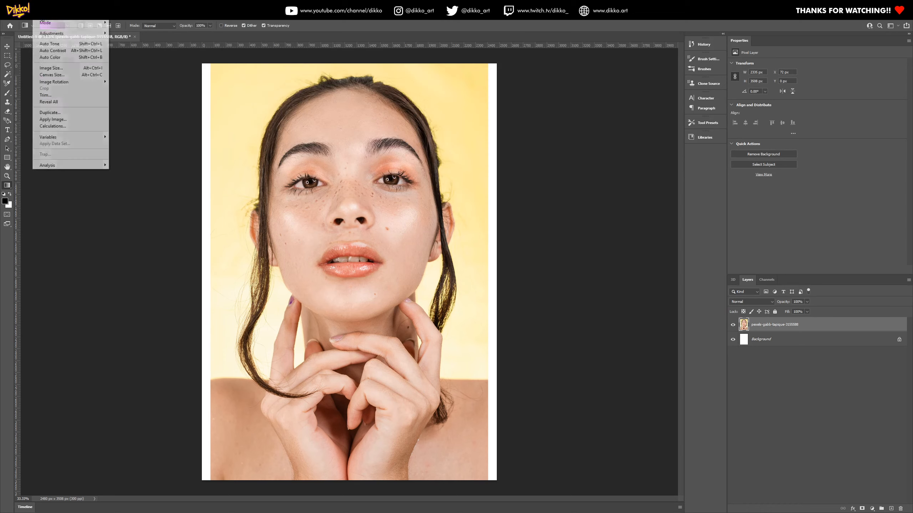
{"action": "mouse_move", "coordinate": [99, 36]}
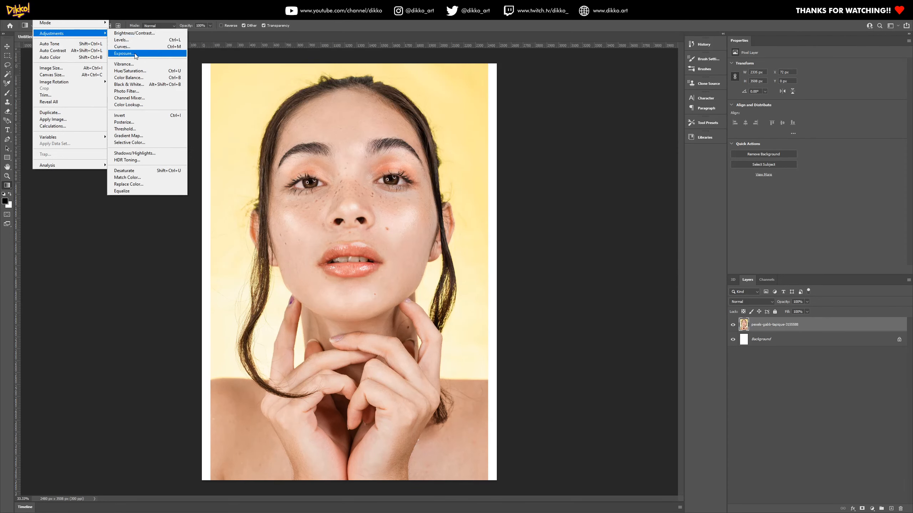
{"action": "left_click", "coordinate": [148, 71]}
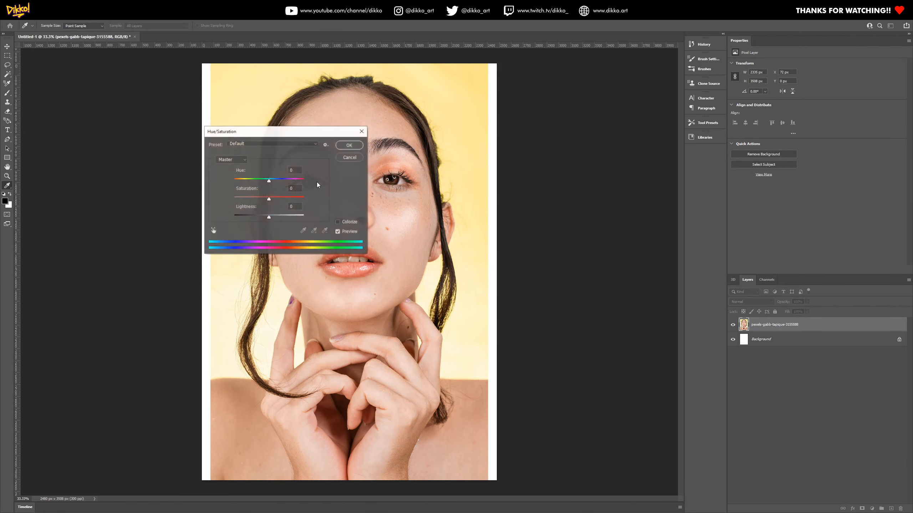
{"action": "mouse_move", "coordinate": [269, 181]}
{"action": "left_mouse_down"}
{"action": "mouse_move", "coordinate": [285, 200]}
{"action": "mouse_move", "coordinate": [270, 180]}
{"action": "left_mouse_up"}
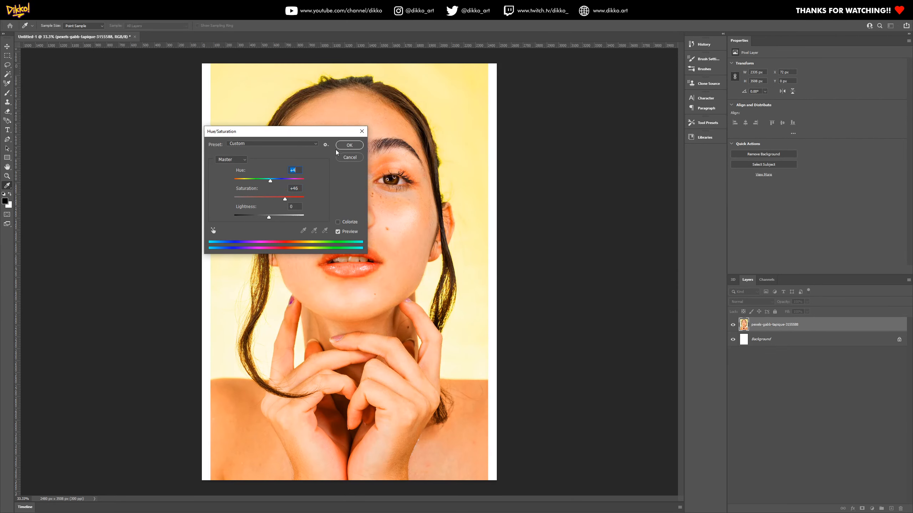
{"action": "left_click", "coordinate": [349, 145]}
{"action": "key", "text": "g"}
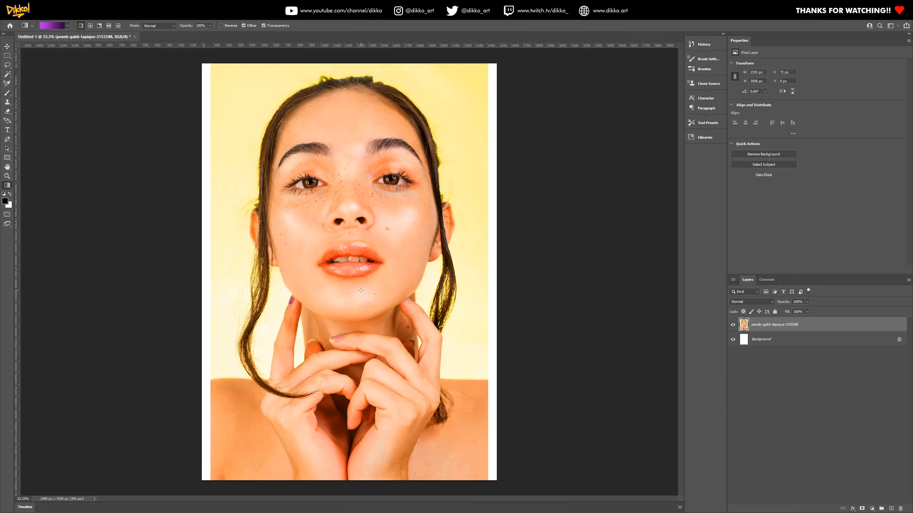
{"action": "key", "text": "ctrl+z"}
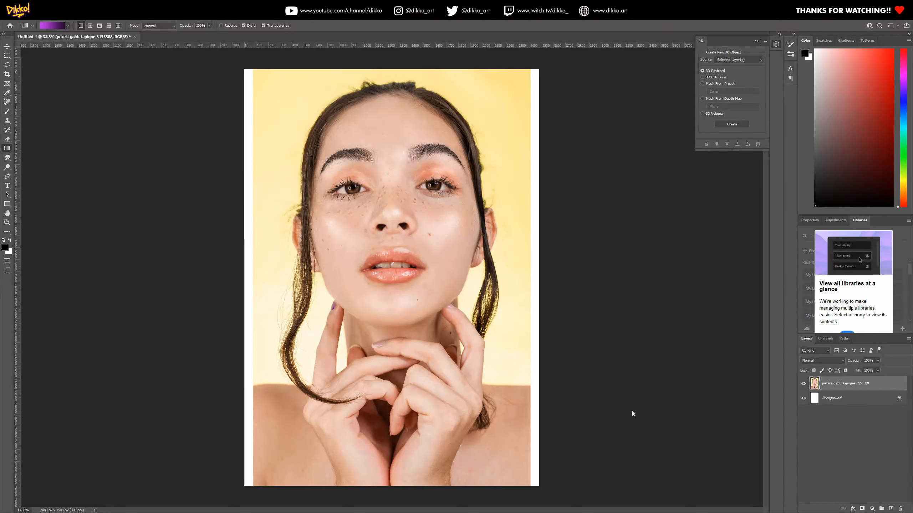
Choose the Essentials workspace and display the available adjustment layer types
{"action": "left_click", "coordinate": [840, 222]}
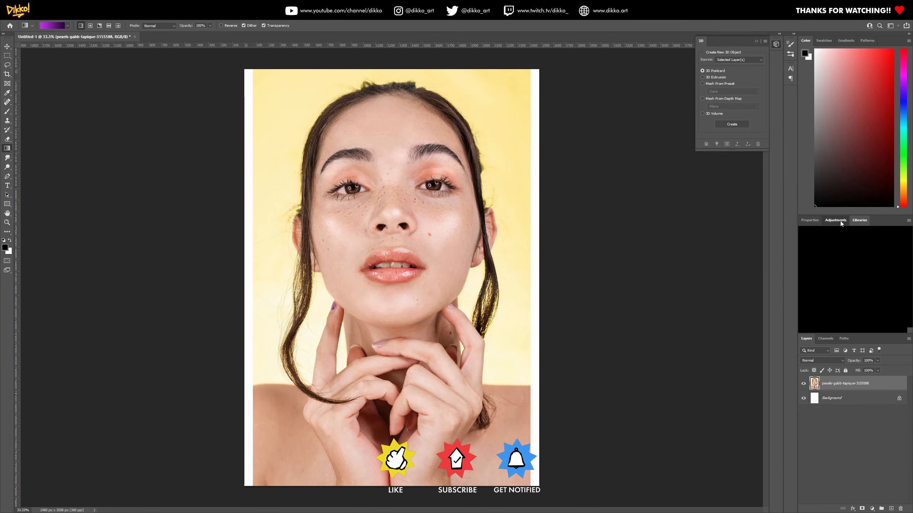
{"action": "left_click", "coordinate": [854, 223]}
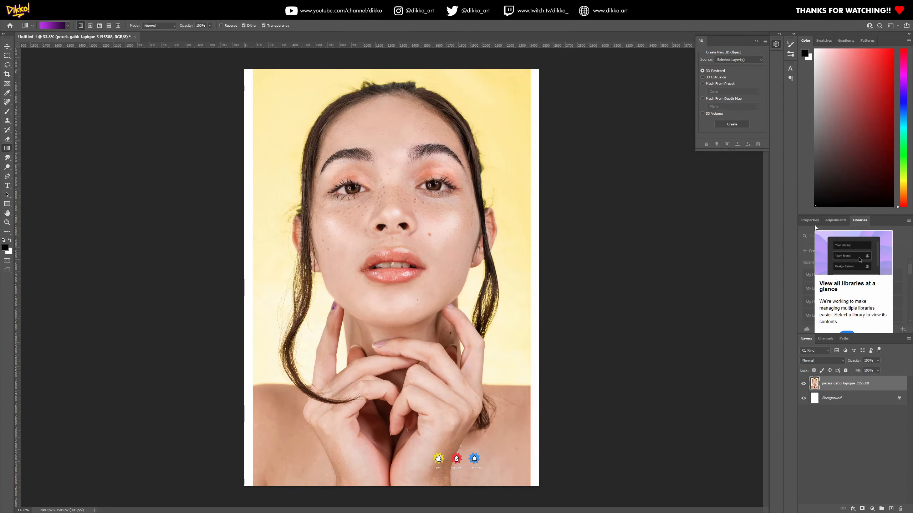
{"action": "left_click", "coordinate": [897, 26]}
{"action": "left_click", "coordinate": [897, 27]}
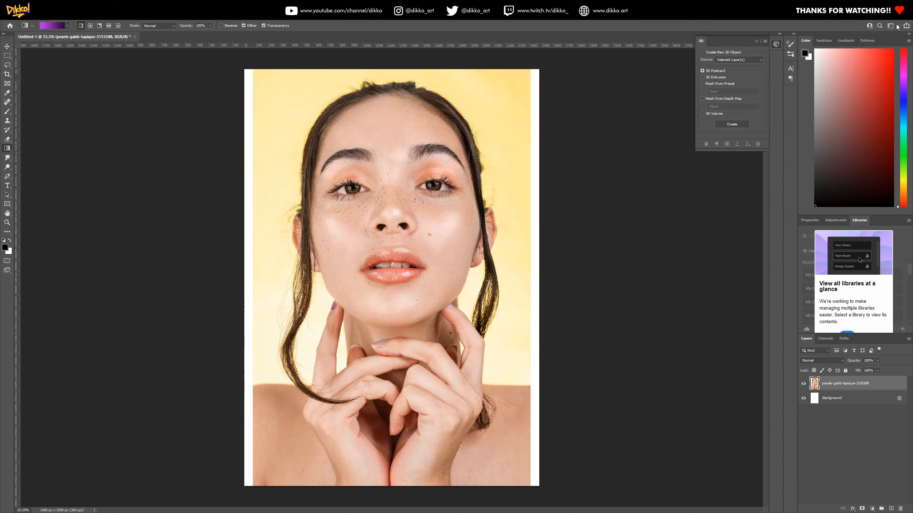
{"action": "left_click", "coordinate": [897, 26]}
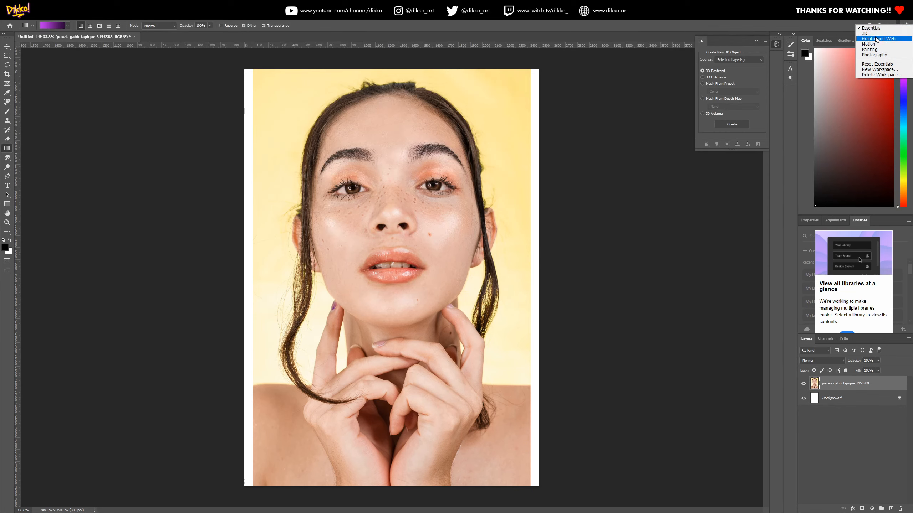
{"action": "left_click", "coordinate": [875, 29]}
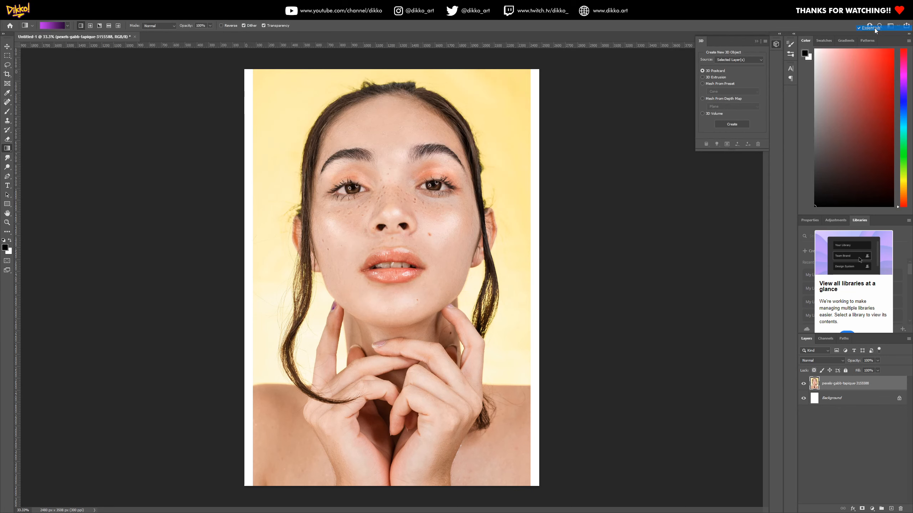
{"action": "left_click", "coordinate": [838, 221]}
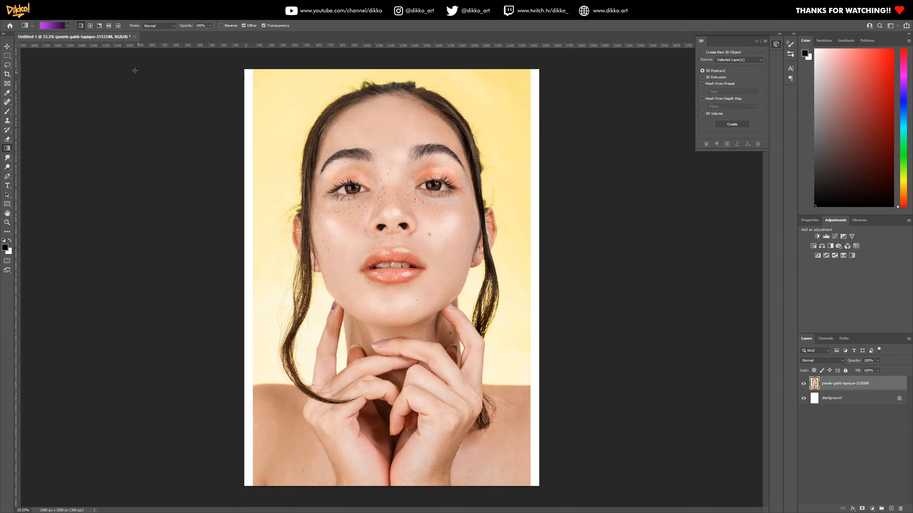
Add a Color Balance adjustment layer above the portrait layer
{"action": "left_click", "coordinate": [55, 15]}
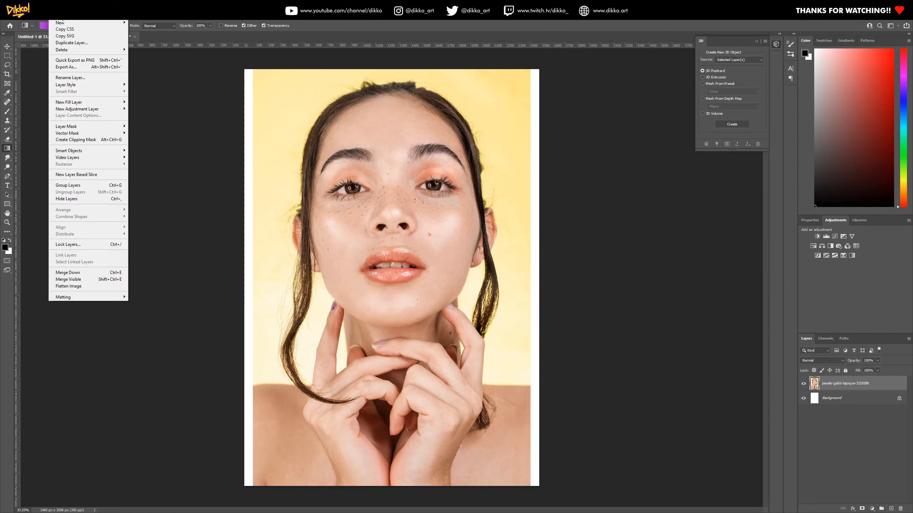
{"action": "mouse_move", "coordinate": [76, 111]}
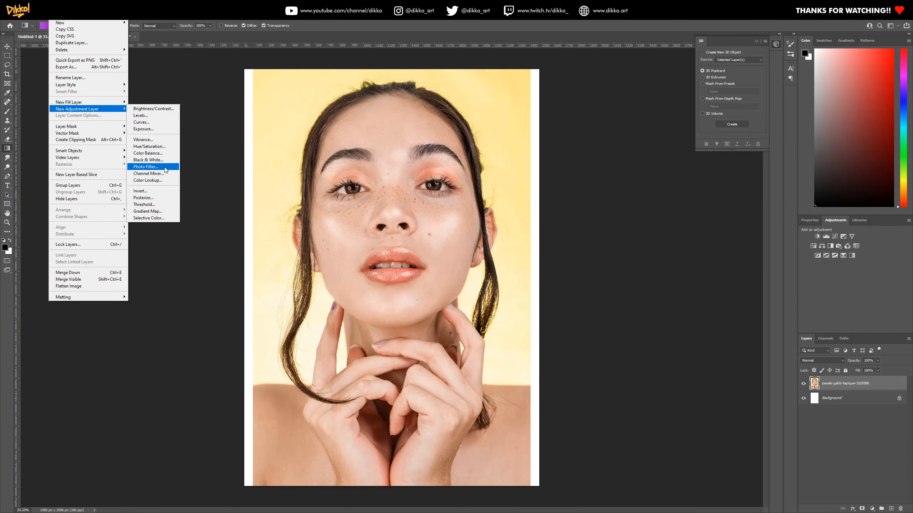
{"action": "left_click", "coordinate": [841, 297]}
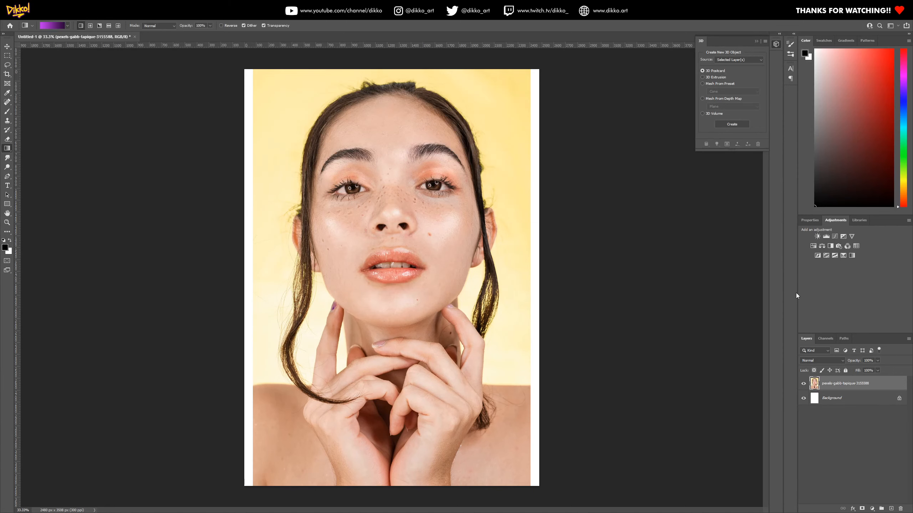
{"action": "left_click", "coordinate": [822, 247]}
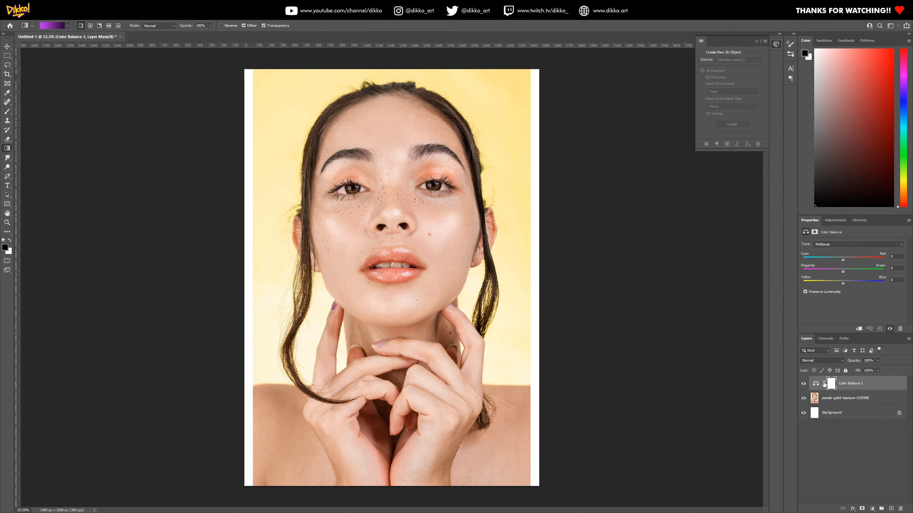
Set the Yellow–Blue balance of the shadows to +34 in the Color Balance adjustment layer
{"action": "left_click", "coordinate": [820, 383]}
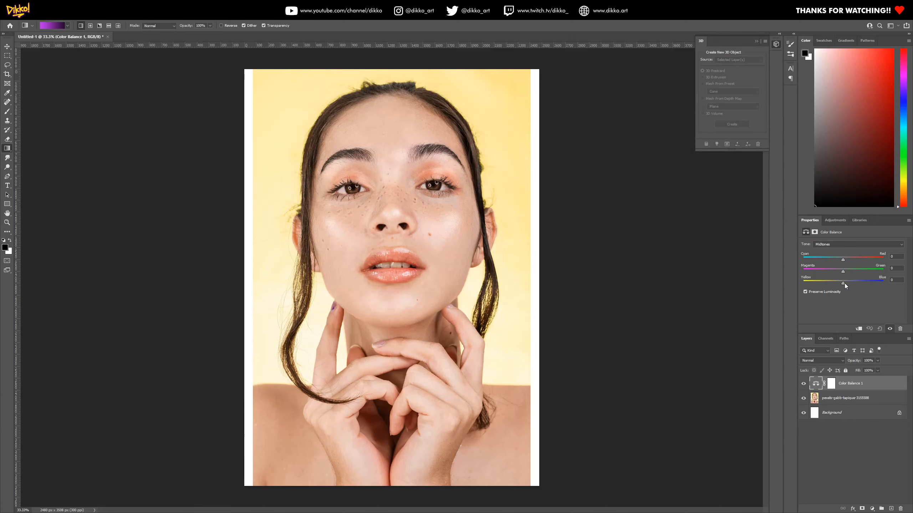
{"action": "left_click", "coordinate": [833, 245]}
{"action": "left_click", "coordinate": [832, 261]}
{"action": "left_click", "coordinate": [832, 245]}
{"action": "left_click", "coordinate": [830, 251]}
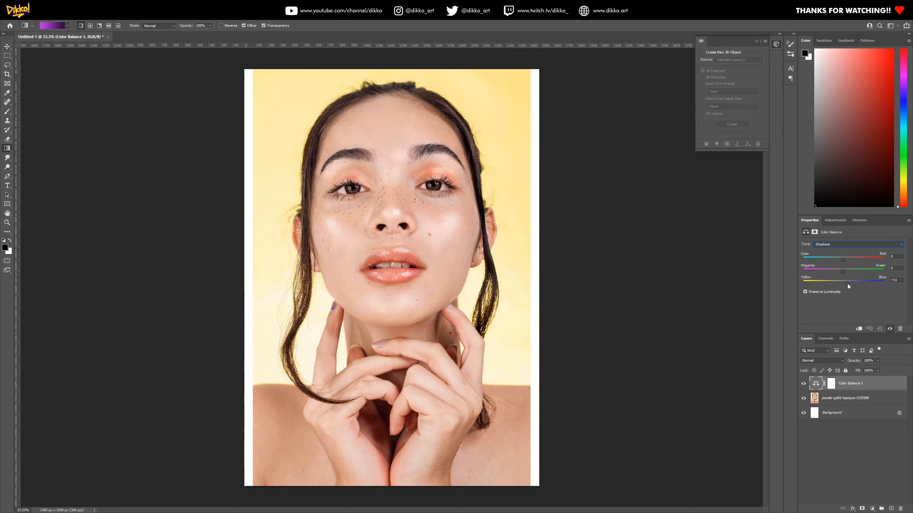
{"action": "left_click_drag", "start_coordinate": [844, 286], "coordinate": [858, 290]}
Shift the midtones of the Color Balance adjustment slightly toward cyan and magenta
{"action": "left_click", "coordinate": [843, 245]}
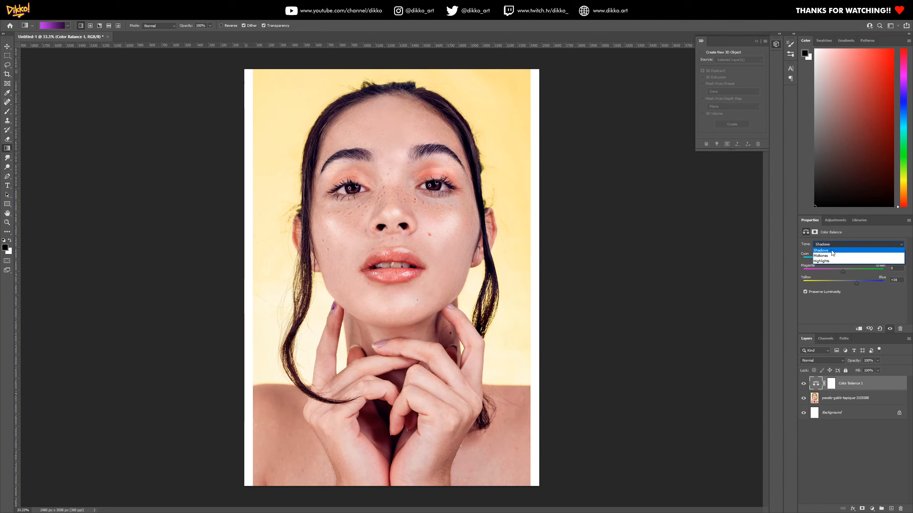
{"action": "left_click", "coordinate": [840, 256]}
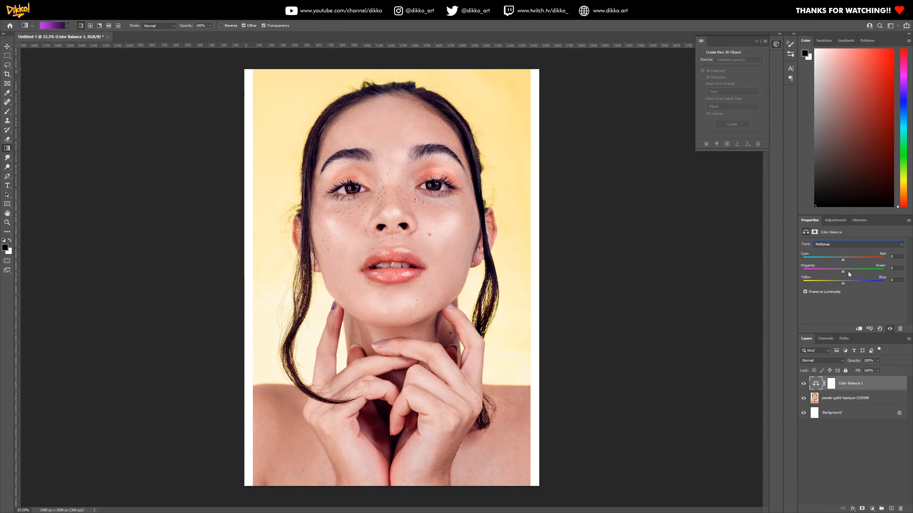
{"action": "mouse_move", "coordinate": [840, 282]}
{"action": "left_mouse_down"}
{"action": "mouse_move", "coordinate": [827, 284]}
{"action": "mouse_move", "coordinate": [857, 272]}
{"action": "mouse_move", "coordinate": [838, 284]}
{"action": "mouse_move", "coordinate": [837, 259]}
{"action": "mouse_move", "coordinate": [843, 283]}
{"action": "left_mouse_up"}
Toggle the Color Balance layer's visibility repeatedly to compare the portrait with and without the adjustment, leaving the layer visible
{"action": "left_click", "coordinate": [804, 384]}
{"action": "left_click", "coordinate": [803, 385]}
{"action": "left_click", "coordinate": [804, 384]}
{"action": "left_click", "coordinate": [804, 384]}
{"action": "left_click", "coordinate": [803, 384]}
{"action": "left_click", "coordinate": [803, 385]}
{"action": "left_click", "coordinate": [803, 384]}
{"action": "left_click", "coordinate": [803, 385]}
{"action": "left_click", "coordinate": [802, 385]}
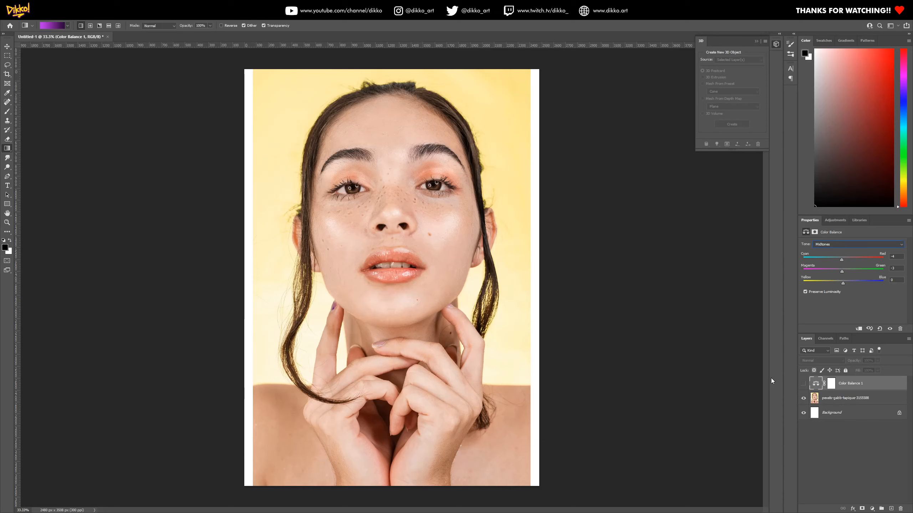
{"action": "left_click", "coordinate": [802, 385]}
{"action": "left_click", "coordinate": [803, 386]}
{"action": "left_click", "coordinate": [802, 386]}
{"action": "left_click", "coordinate": [803, 386]}
{"action": "left_click", "coordinate": [803, 386]}
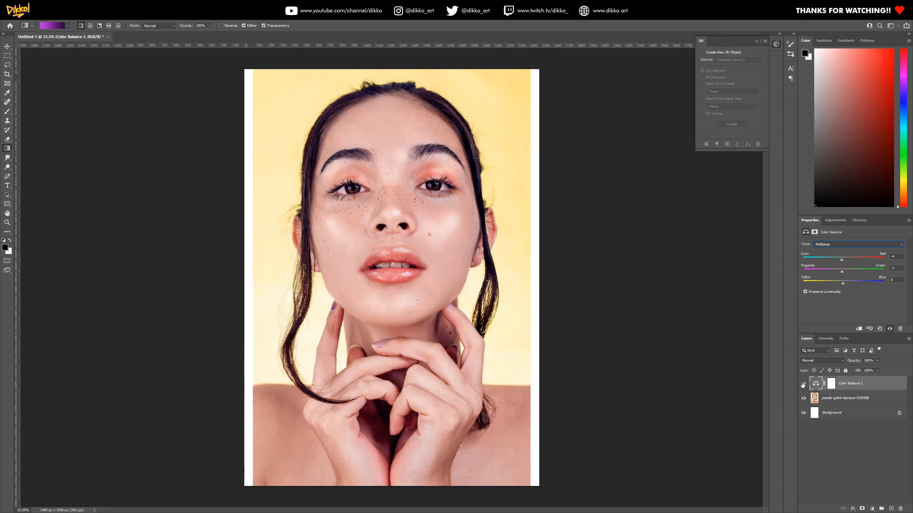
{"action": "left_click", "coordinate": [803, 385]}
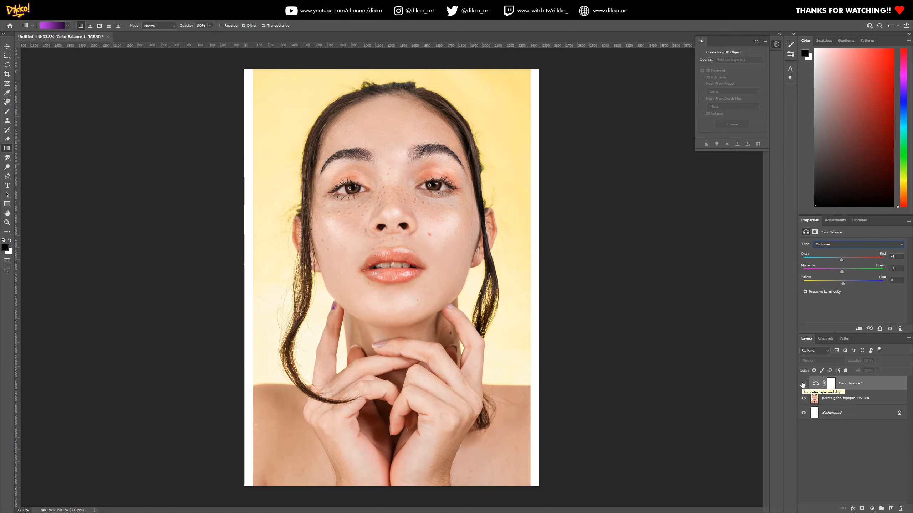
{"action": "left_click", "coordinate": [803, 384]}
Switch to the Pexels browser window and close the thank-you dialog and the portrait's photo page
{"action": "mouse_move", "coordinate": [54, 15]}
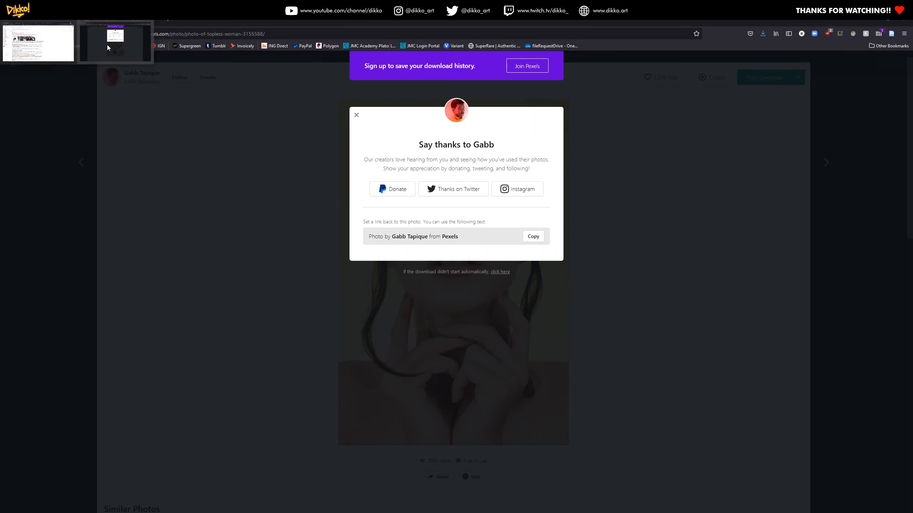
{"action": "left_click", "coordinate": [107, 45]}
{"action": "left_click", "coordinate": [156, 134]}
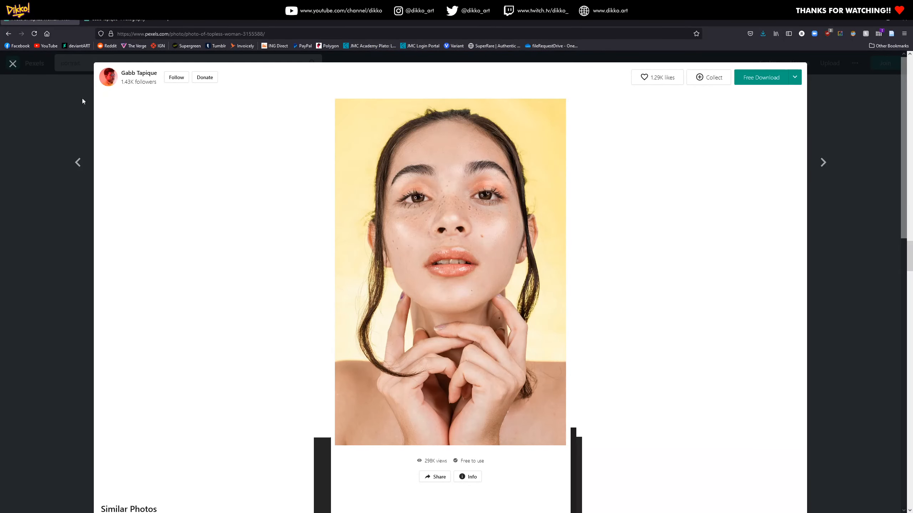
{"action": "left_click", "coordinate": [72, 106]}
Replace the portrait search on Pexels with a search for "background"
{"action": "left_click", "coordinate": [107, 63]}
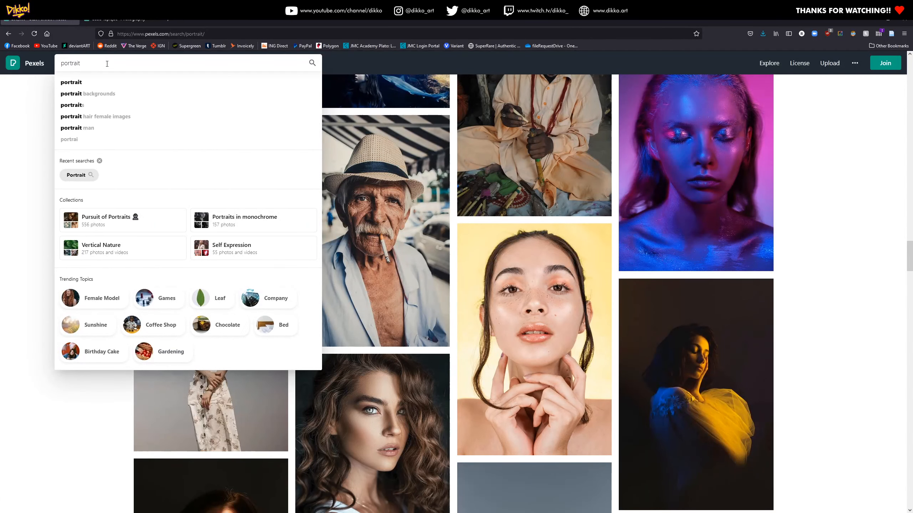
{"action": "key", "text": "BackSpace"}
{"action": "key", "text": "BackSpace"}
{"action": "key", "text": "BackSpace"}
{"action": "key", "text": "BackSpace"}
{"action": "key", "text": "BackSpace"}
{"action": "key", "text": "BackSpace"}
{"action": "key", "text": "BackSpace"}
{"action": "key", "text": "BackSpace"}
{"action": "type", "text": "background"}
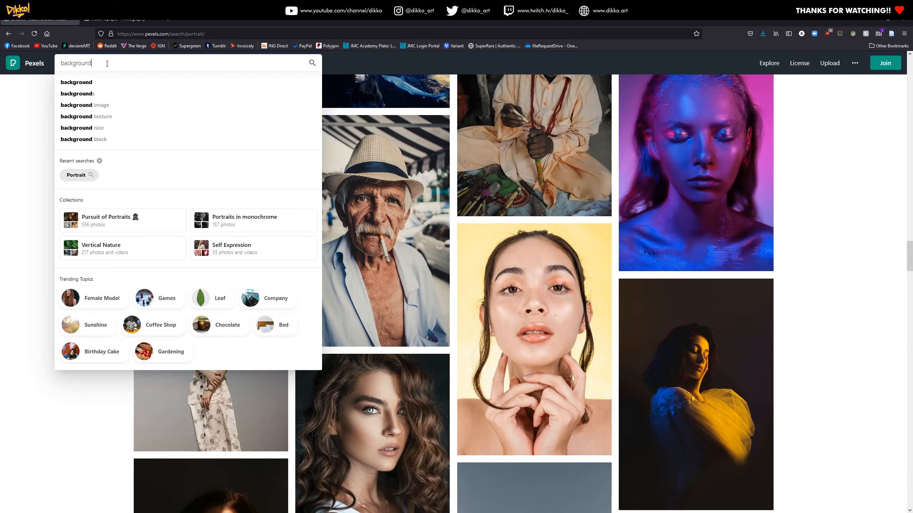
{"action": "key", "text": "Return"}
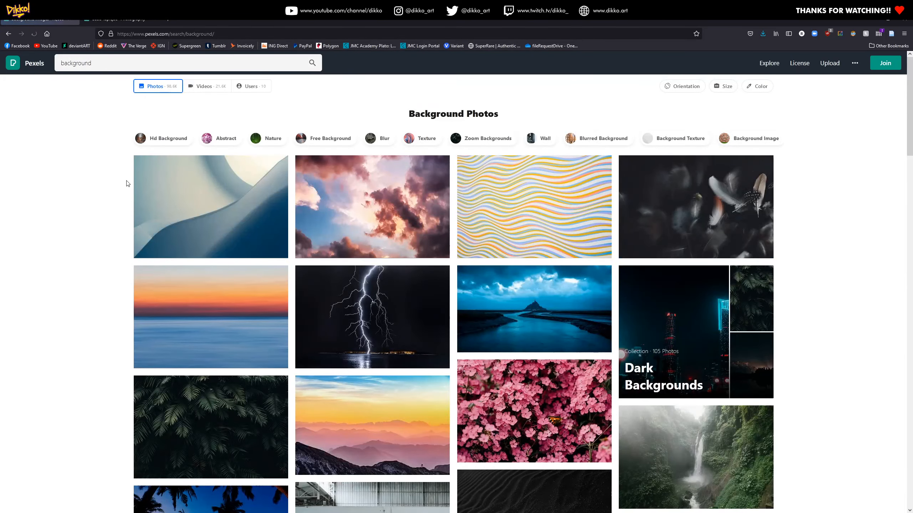
Browse the background photo results and open the photo of two people in a boat on calm water at sunset
{"action": "scroll", "coordinate": [251, 269], "scroll_direction": "down", "scroll_amount": 3}
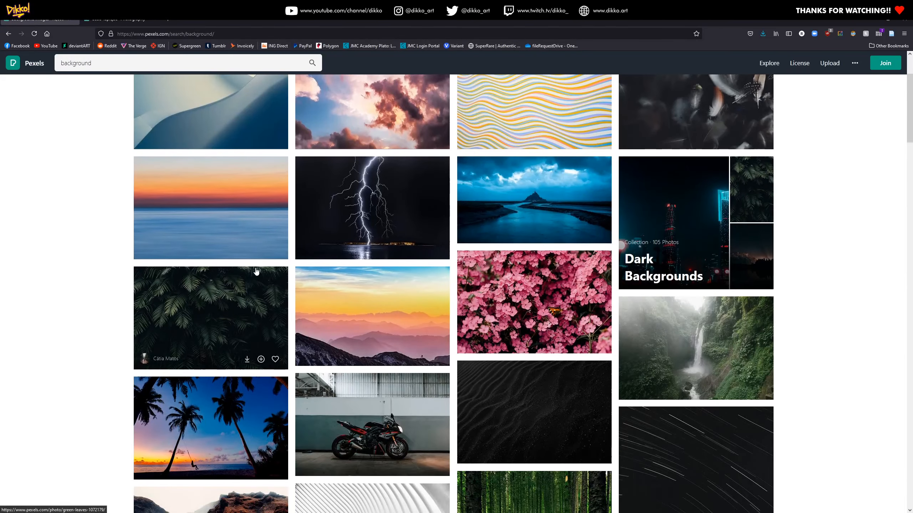
{"action": "scroll", "coordinate": [272, 279], "scroll_direction": "down", "scroll_amount": 5}
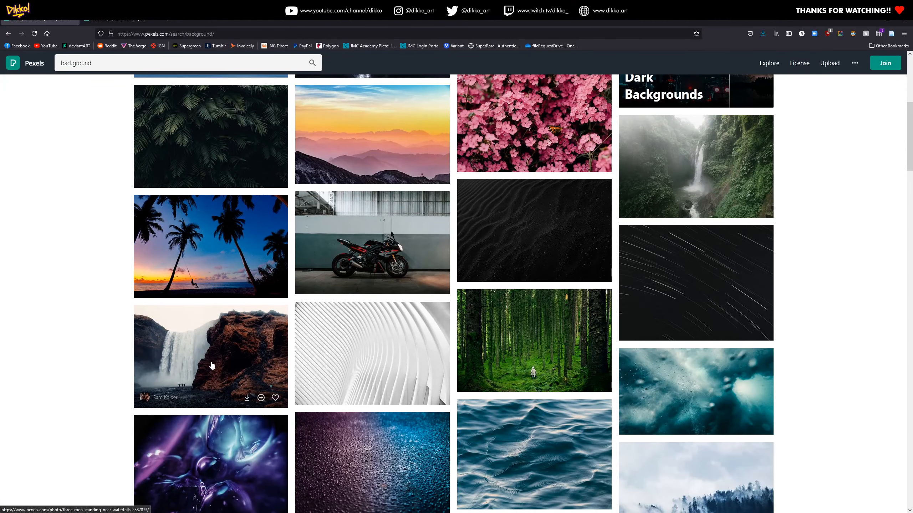
{"action": "scroll", "coordinate": [323, 365], "scroll_direction": "down", "scroll_amount": 4}
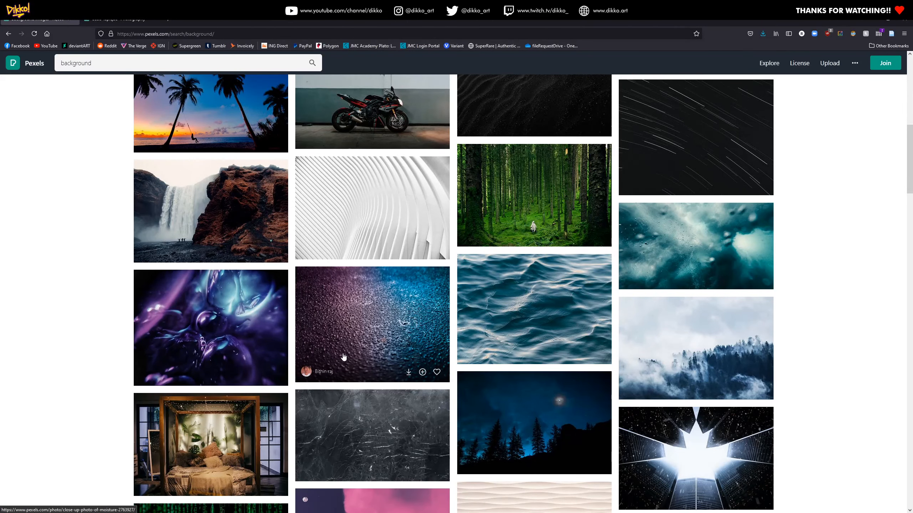
{"action": "scroll", "coordinate": [344, 357], "scroll_direction": "down", "scroll_amount": 5}
{"action": "scroll", "coordinate": [323, 356], "scroll_direction": "down", "scroll_amount": 5}
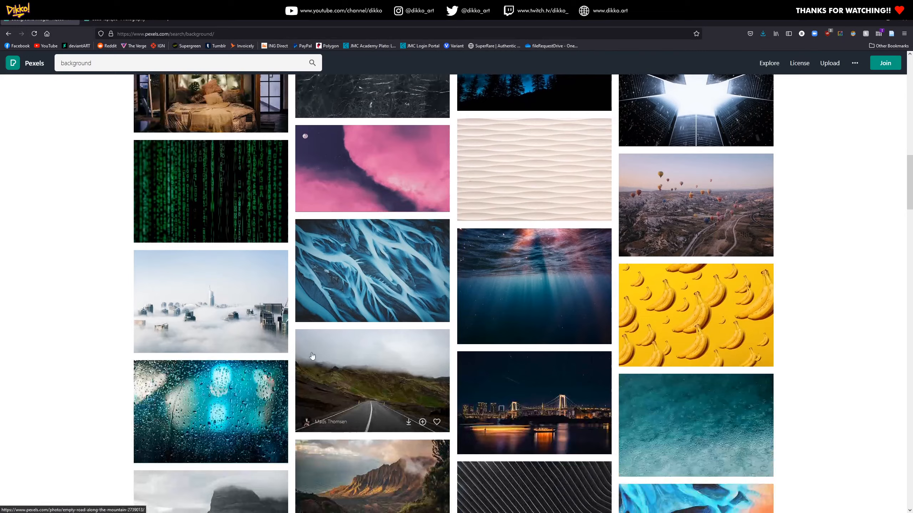
{"action": "scroll", "coordinate": [312, 356], "scroll_direction": "down", "scroll_amount": 5}
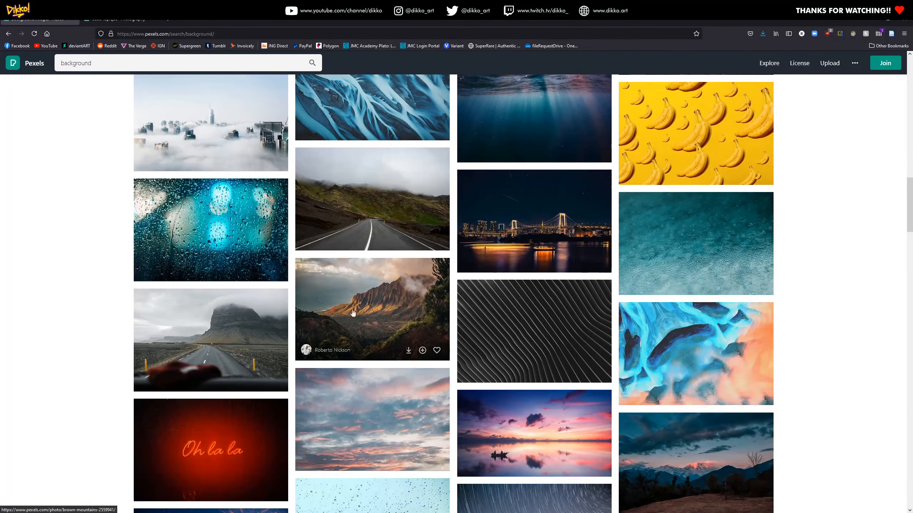
{"action": "left_click", "coordinate": [539, 435]}
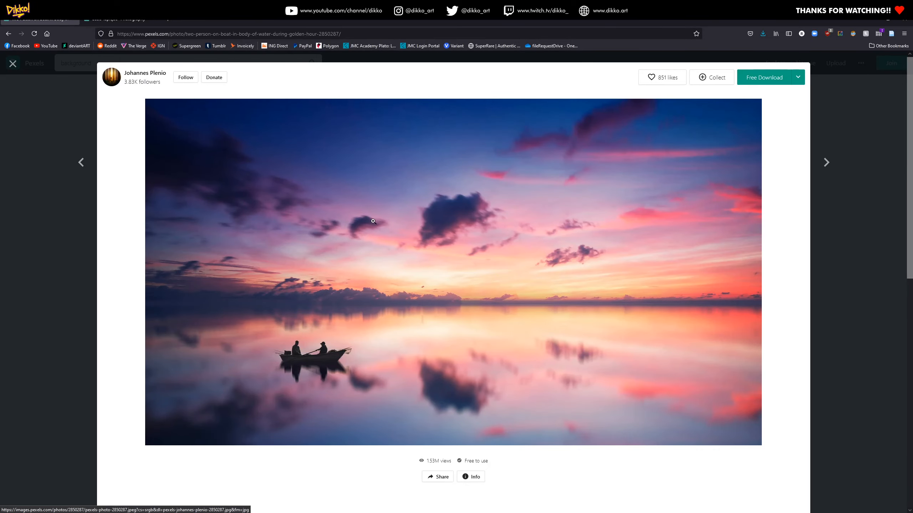
Download the boat sunset photo for free and save it as a JPEG in the Stock Photos folder
{"action": "left_click", "coordinate": [759, 78]}
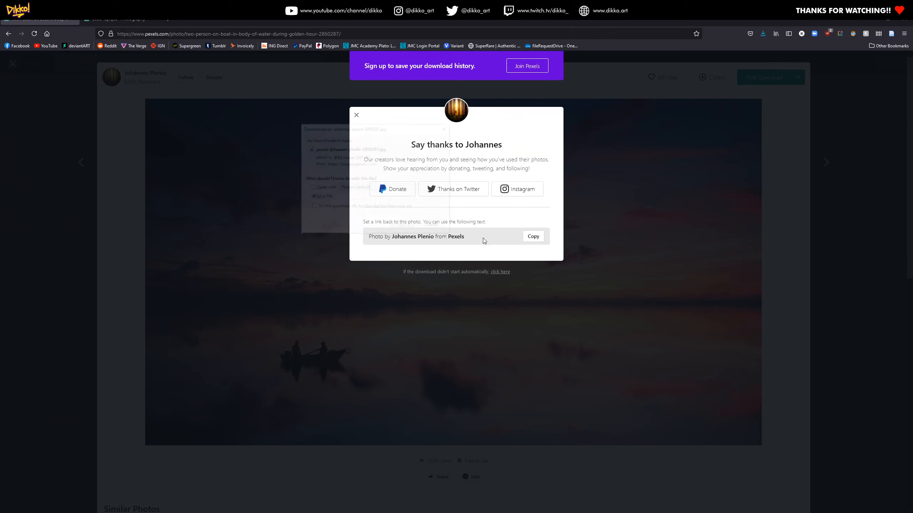
{"action": "left_click", "coordinate": [401, 226]}
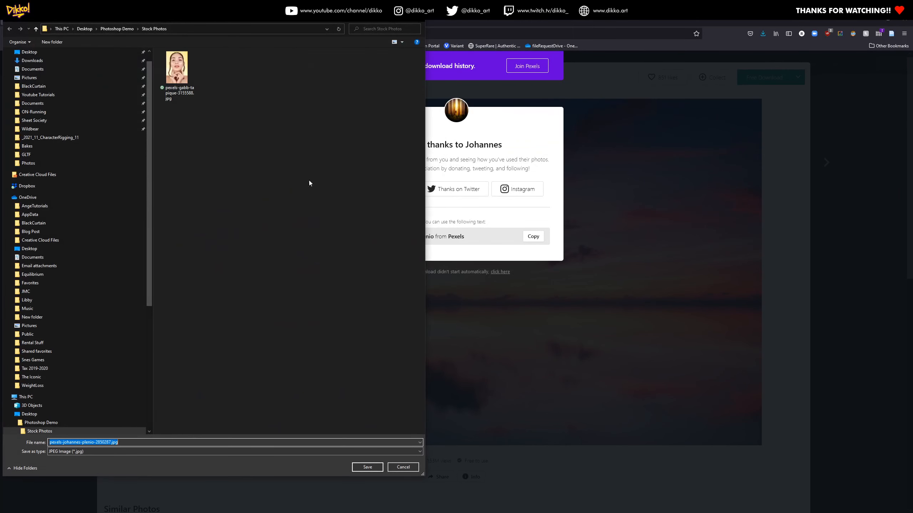
{"action": "left_click", "coordinate": [375, 468]}
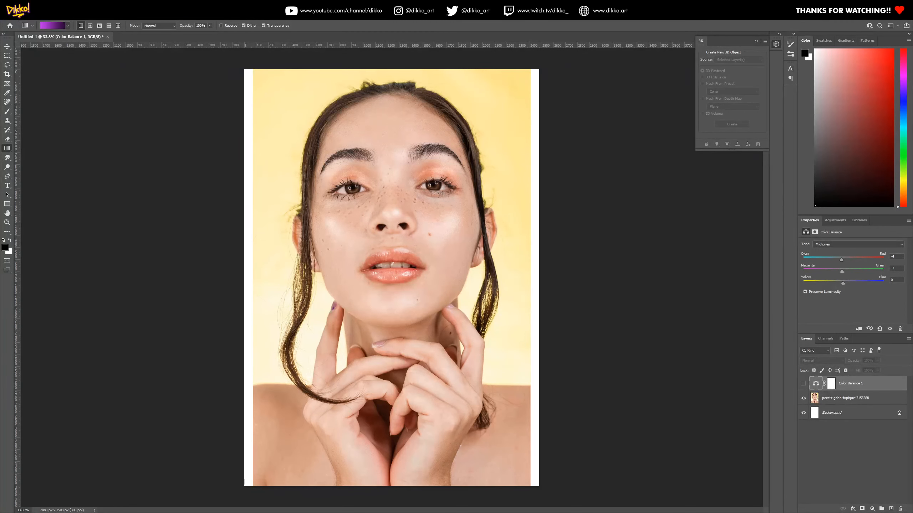
Place the downloaded sunset photo in the Photoshop document, enlarged to cover the whole canvas, and move its layer directly beneath the portrait layer
{"action": "left_click_drag", "start_coordinate": [909, 310], "coordinate": [386, 276]}
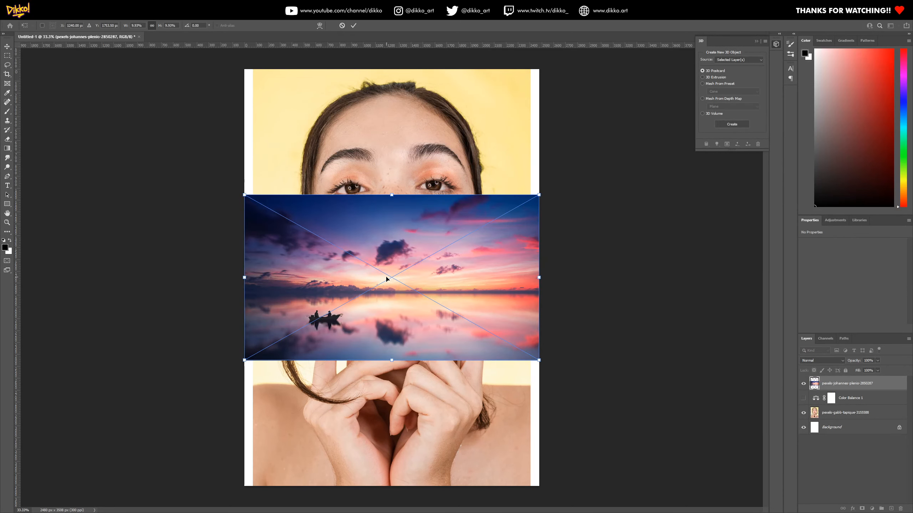
{"action": "left_click_drag", "start_coordinate": [247, 197], "coordinate": [14, 54]}
{"action": "left_click_drag", "start_coordinate": [538, 362], "coordinate": [766, 490]}
{"action": "left_click_drag", "start_coordinate": [403, 379], "coordinate": [381, 382]}
{"action": "key", "text": "Return"}
{"action": "key", "text": "g"}
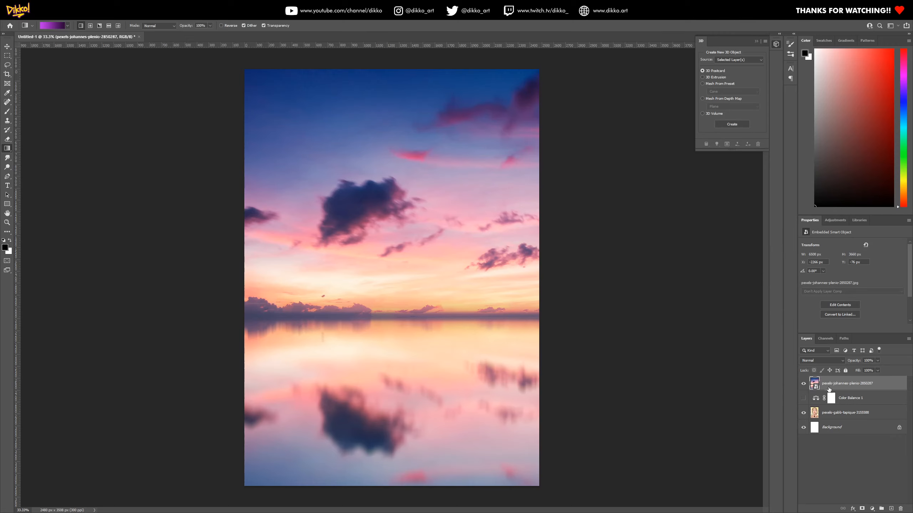
{"action": "left_click_drag", "start_coordinate": [841, 387], "coordinate": [840, 423]}
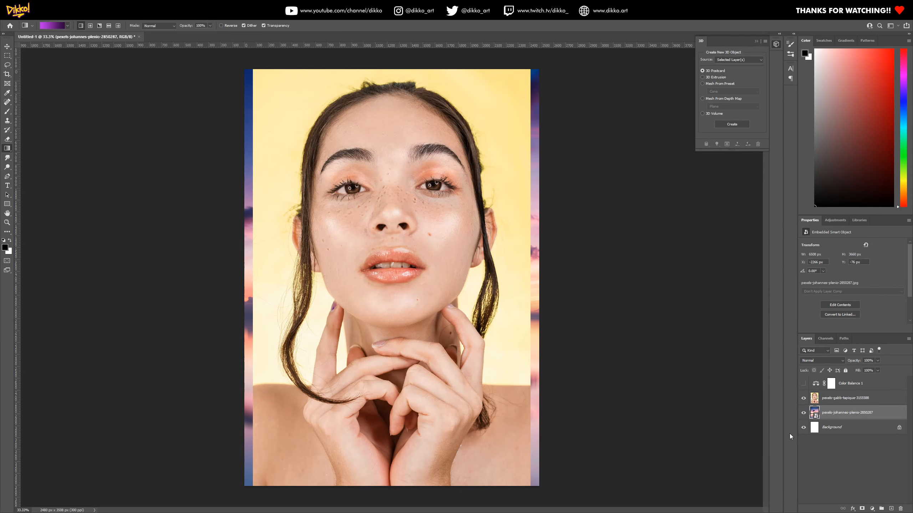
Make the portrait layer active and switch to the Magic Wand tool
{"action": "left_click", "coordinate": [816, 400]}
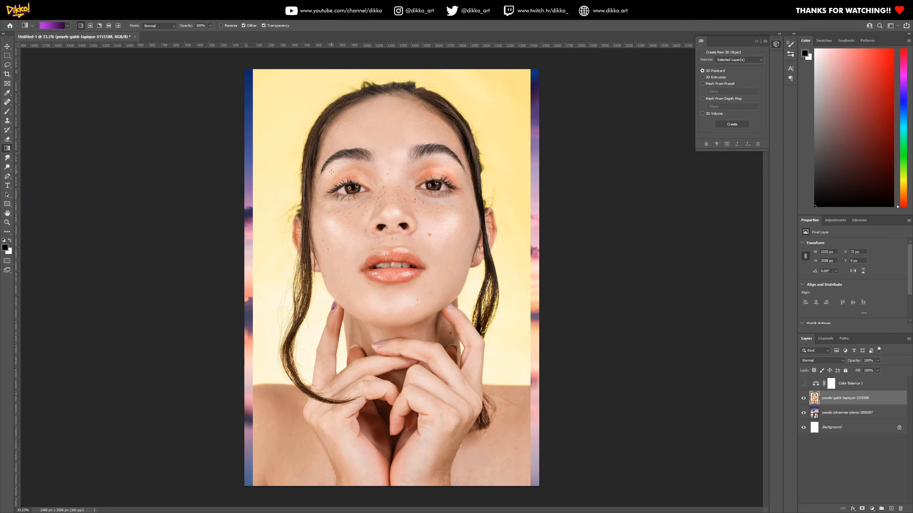
{"action": "left_click", "coordinate": [7, 67]}
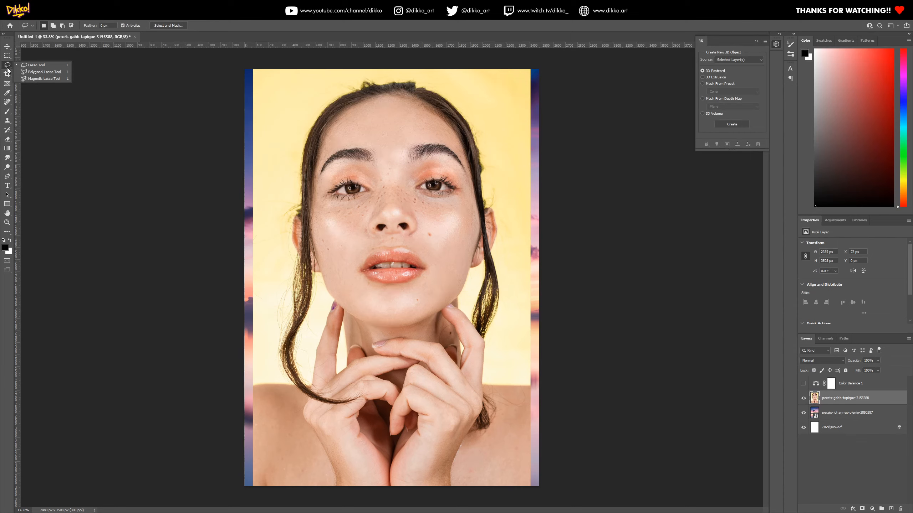
{"action": "left_click", "coordinate": [8, 68]}
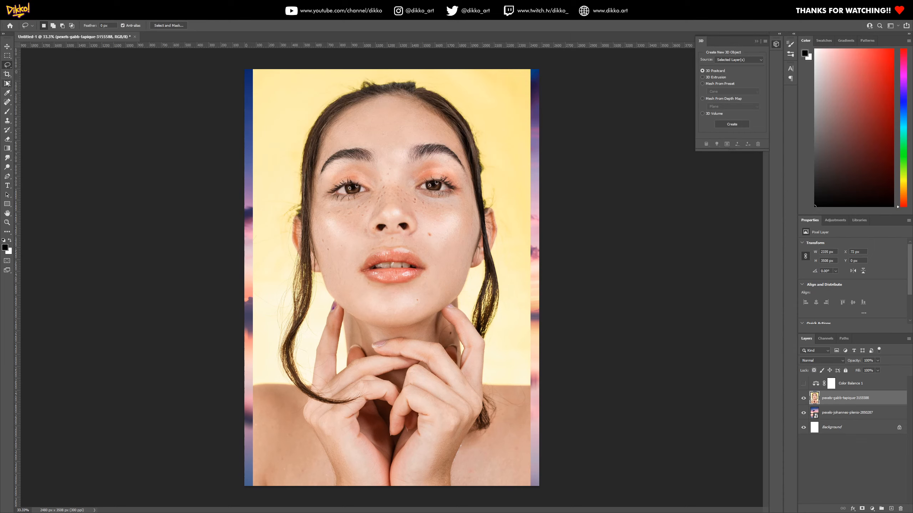
{"action": "key", "text": "w"}
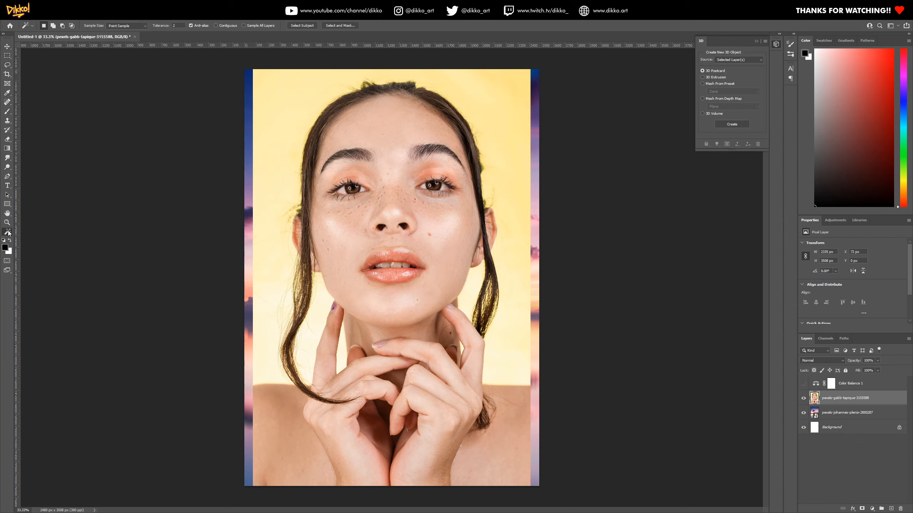
{"action": "right_click", "coordinate": [9, 233]}
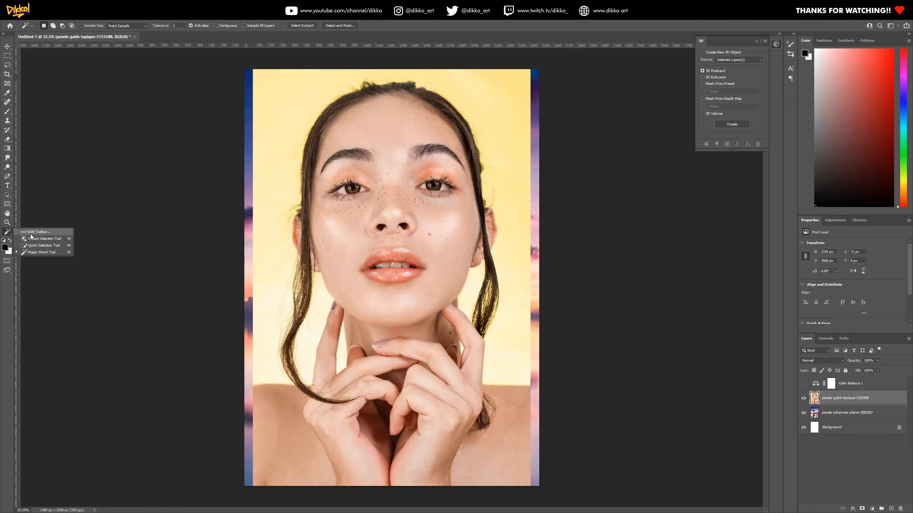
{"action": "left_click", "coordinate": [34, 252]}
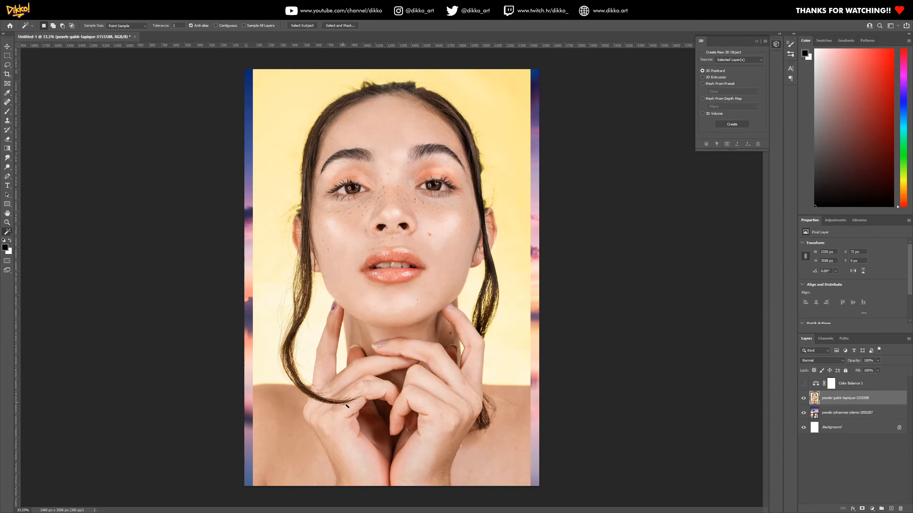
Run Select Subject on the portrait layer, clear the selection, and select the subject again
{"action": "left_click", "coordinate": [307, 26]}
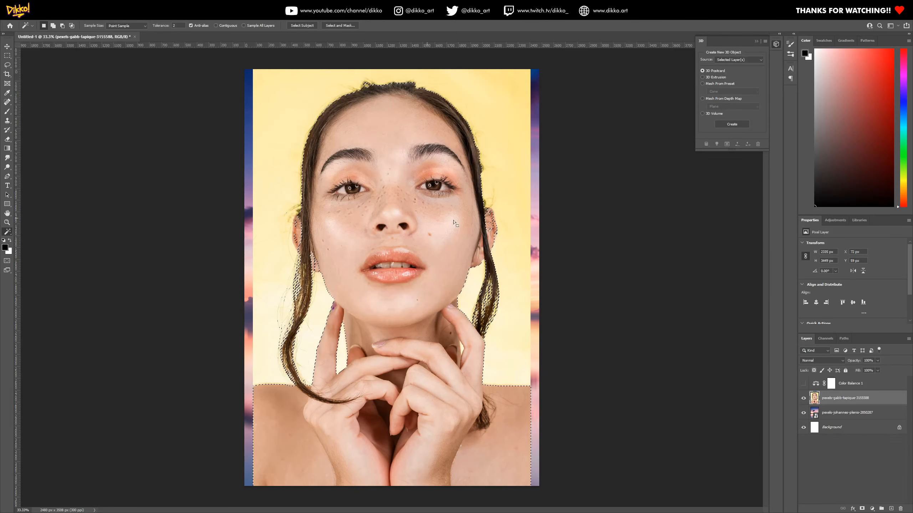
{"action": "key", "text": "ctrl+d"}
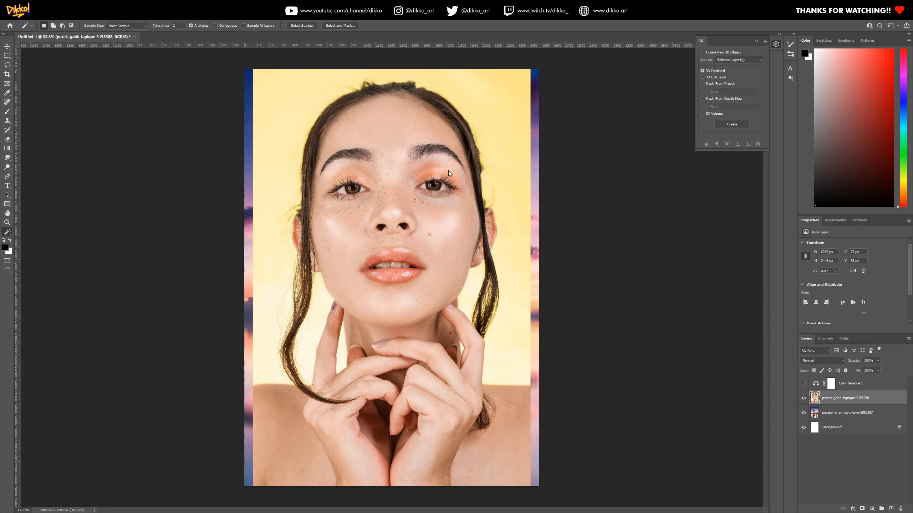
{"action": "left_click", "coordinate": [97, 40]}
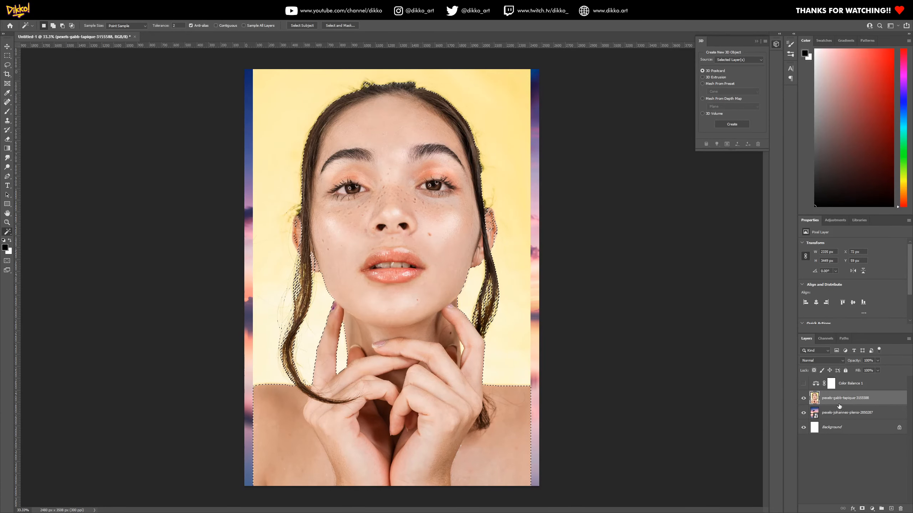
Try a layer mask on the portrait layer from the subject selection, switch between its image and mask thumbnails, and undo the mask
{"action": "left_click", "coordinate": [861, 509]}
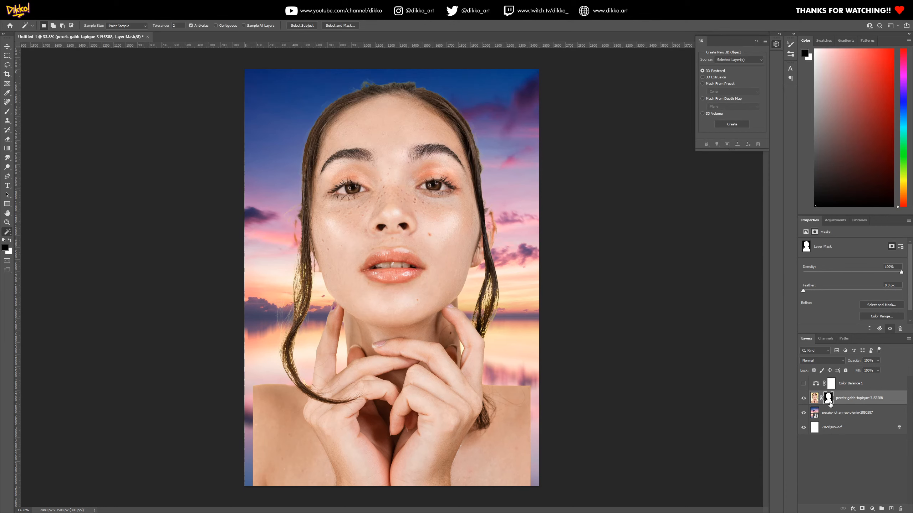
{"action": "left_click", "coordinate": [814, 402]}
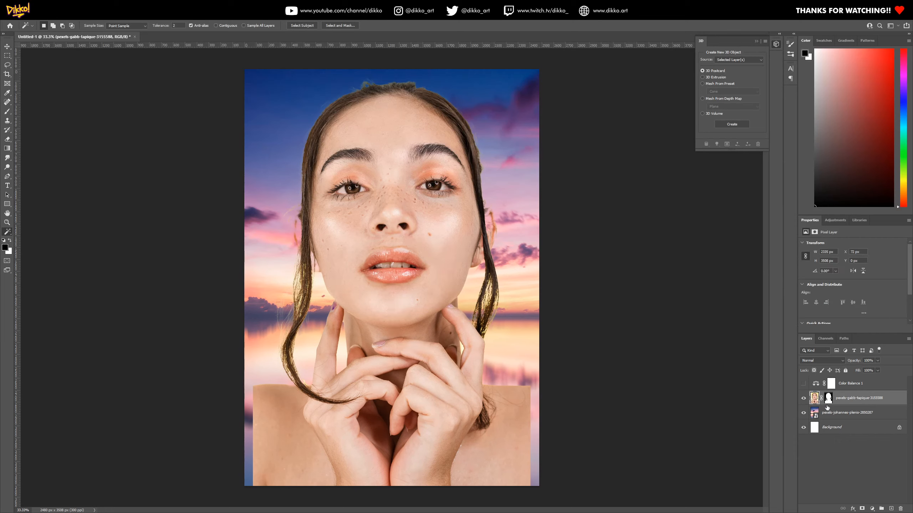
{"action": "left_click", "coordinate": [828, 403]}
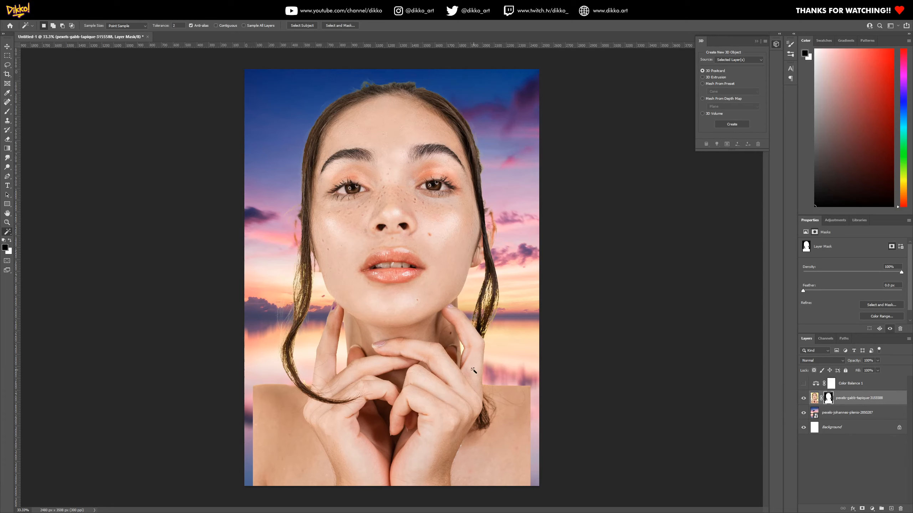
{"action": "key", "text": "ctrl+z"}
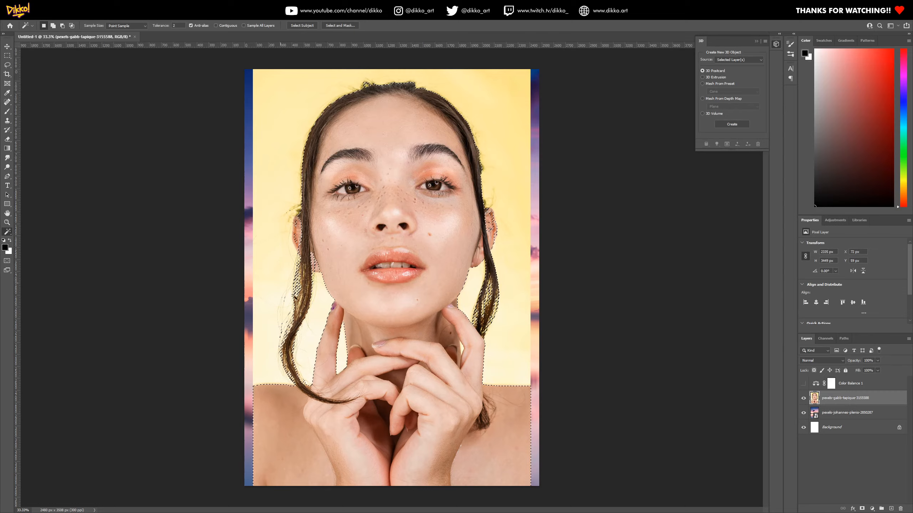
Try expanding the subject selection by 1 pixel
{"action": "scroll", "coordinate": [293, 306], "scroll_direction": "up", "scroll_amount": 5, "text": "alt"}
{"action": "scroll", "coordinate": [294, 306], "scroll_direction": "up", "scroll_amount": 5, "text": "alt"}
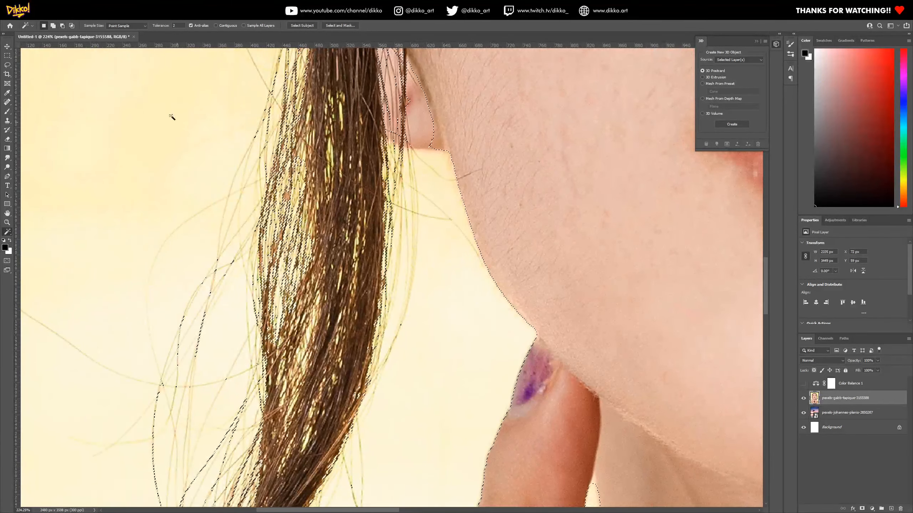
{"action": "left_click", "coordinate": [86, 10]}
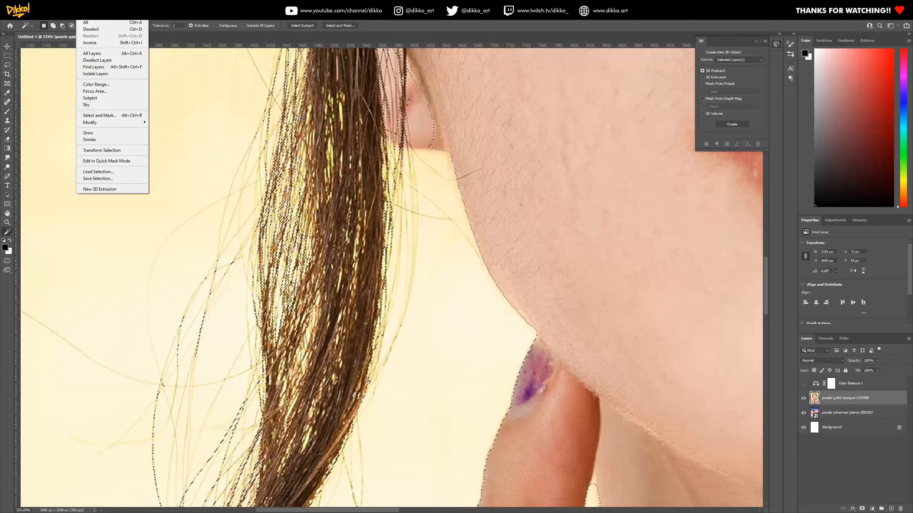
{"action": "mouse_move", "coordinate": [98, 123]}
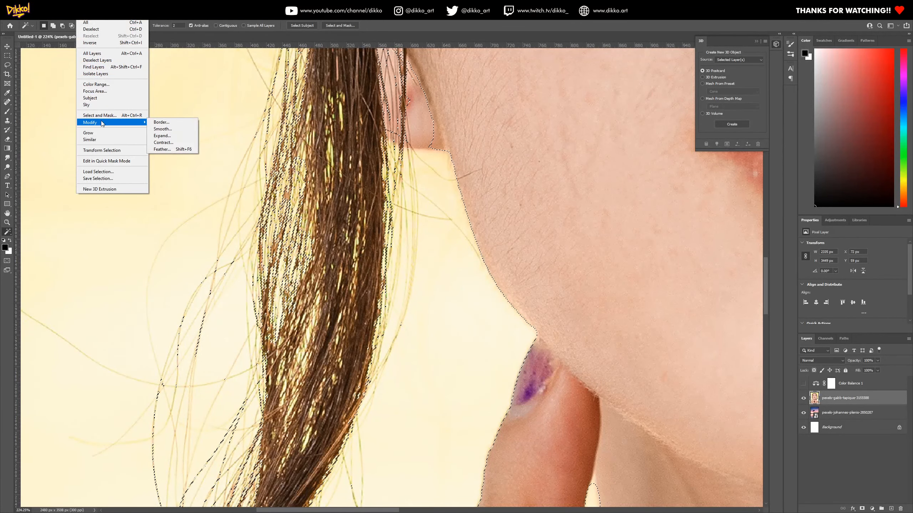
{"action": "left_click", "coordinate": [162, 136]}
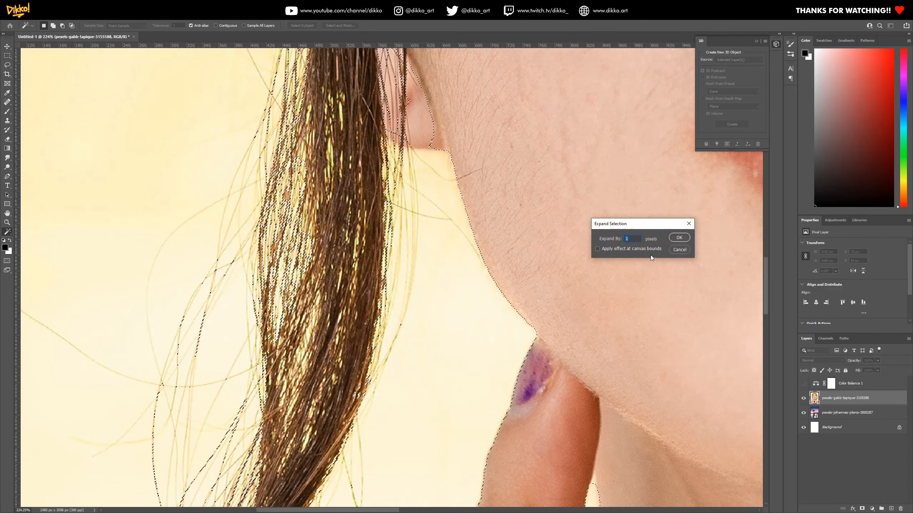
{"action": "left_click", "coordinate": [675, 239]}
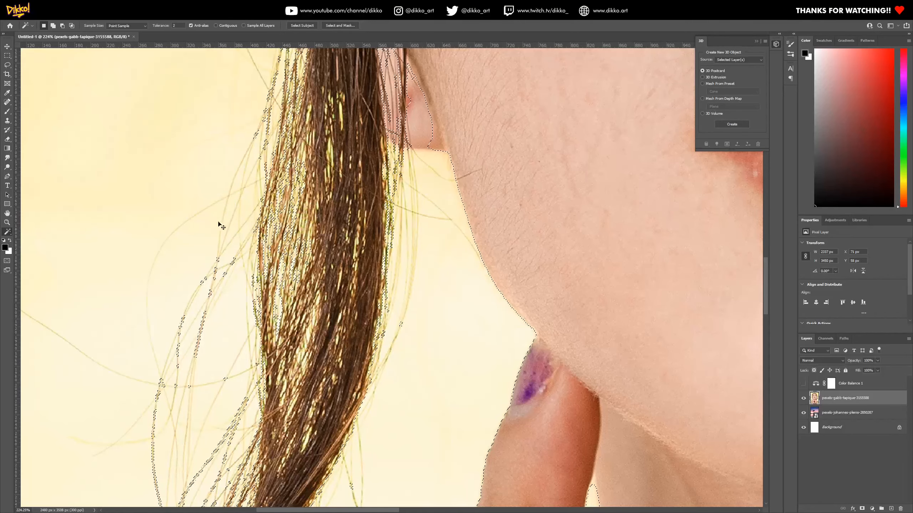
Contract the subject selection by 1 pixel
{"action": "left_click", "coordinate": [86, 5]}
{"action": "mouse_move", "coordinate": [104, 124]}
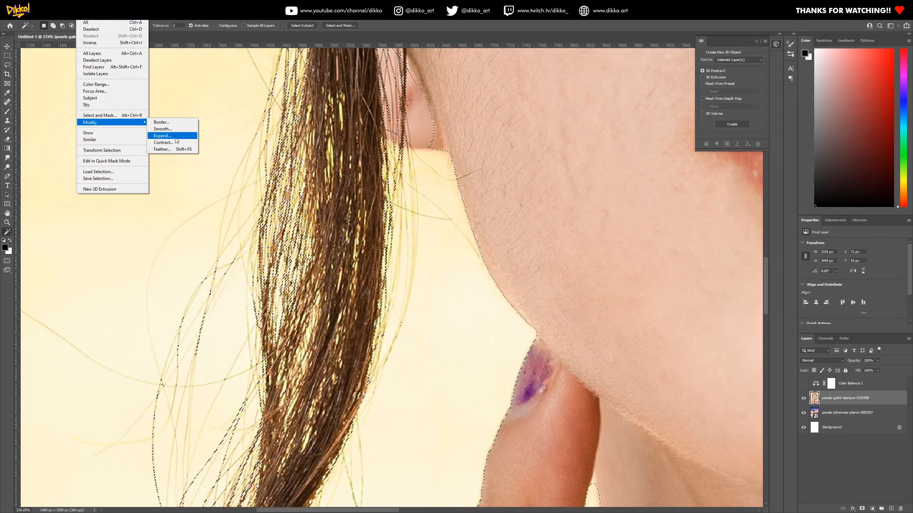
{"action": "left_click", "coordinate": [178, 145]}
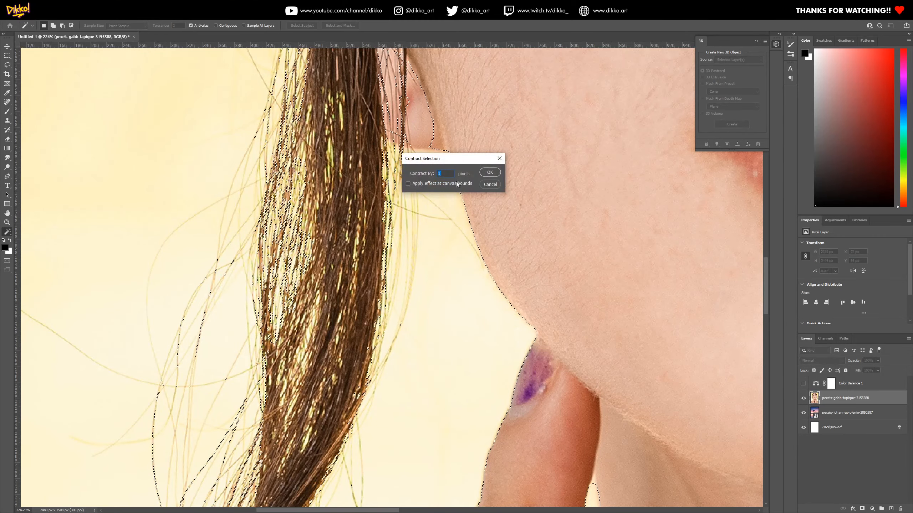
{"action": "left_click", "coordinate": [491, 175]}
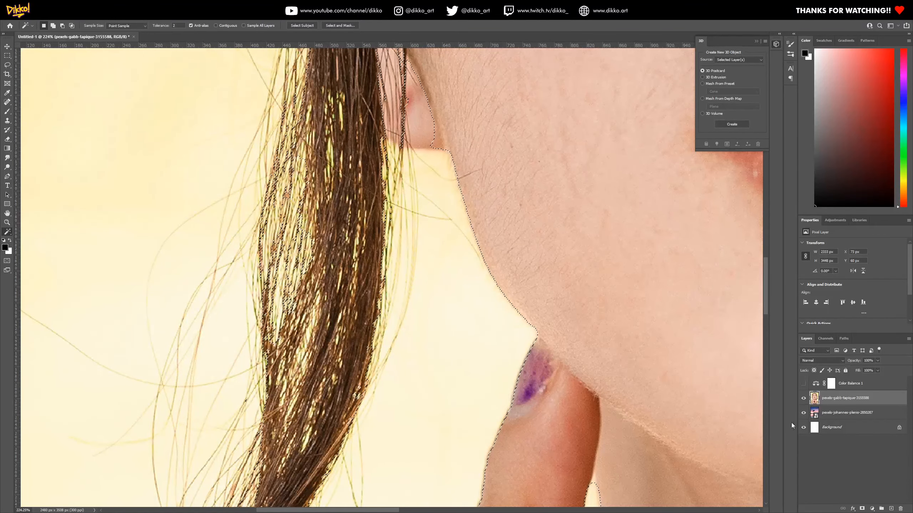
Add a layer mask to the portrait layer from the contracted selection and view the whole composite
{"action": "left_click", "coordinate": [862, 509]}
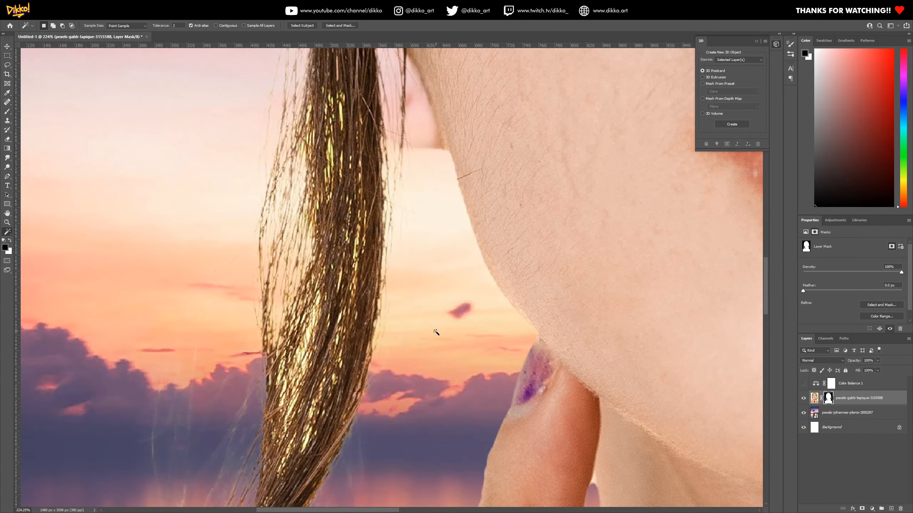
{"action": "scroll", "coordinate": [439, 330], "scroll_direction": "down", "scroll_amount": 8}
{"action": "scroll", "coordinate": [519, 384], "scroll_direction": "down", "scroll_amount": 4}
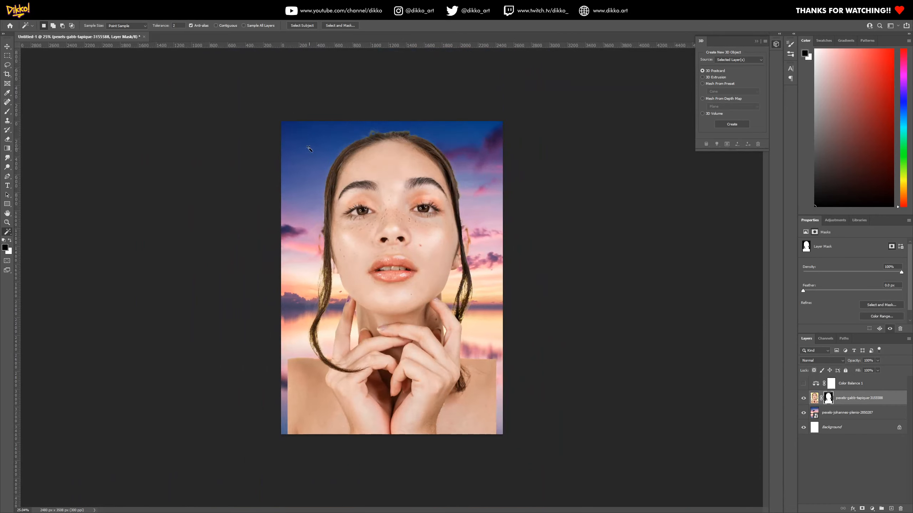
Paint white on the portrait layer's mask with the Brush tool to restore the missing parts of both ears
{"action": "scroll", "coordinate": [302, 146], "scroll_direction": "up", "scroll_amount": 2}
{"action": "scroll", "coordinate": [196, 169], "scroll_direction": "up", "scroll_amount": 3}
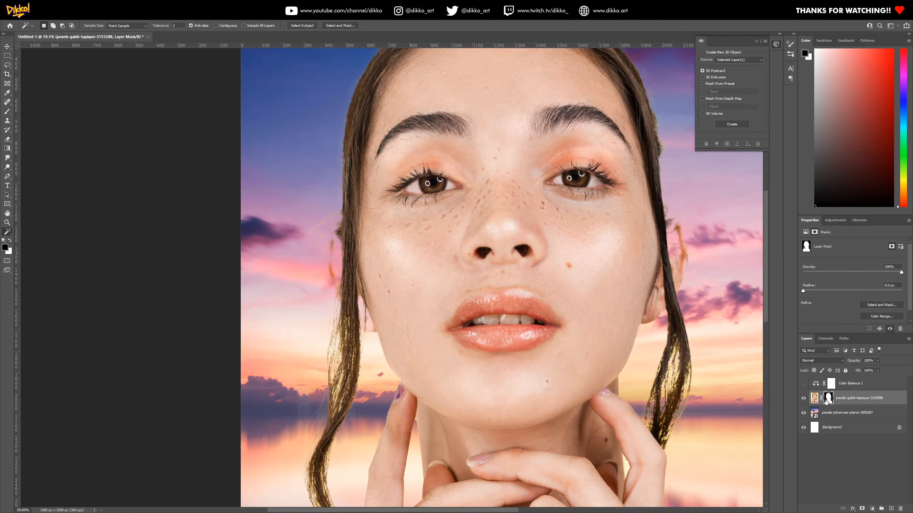
{"action": "left_click", "coordinate": [8, 112]}
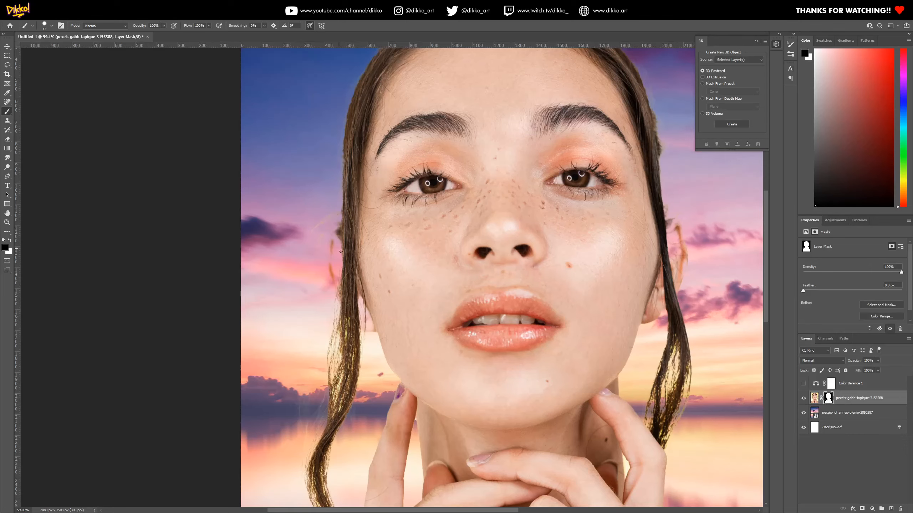
{"action": "left_click", "coordinate": [10, 240]}
{"action": "mouse_move", "coordinate": [333, 257]}
{"action": "left_mouse_down"}
{"action": "mouse_move", "coordinate": [340, 235]}
{"action": "mouse_move", "coordinate": [332, 257]}
{"action": "mouse_move", "coordinate": [336, 245]}
{"action": "mouse_move", "coordinate": [346, 288]}
{"action": "mouse_move", "coordinate": [336, 273]}
{"action": "mouse_move", "coordinate": [374, 329]}
{"action": "mouse_move", "coordinate": [336, 270]}
{"action": "left_mouse_up"}
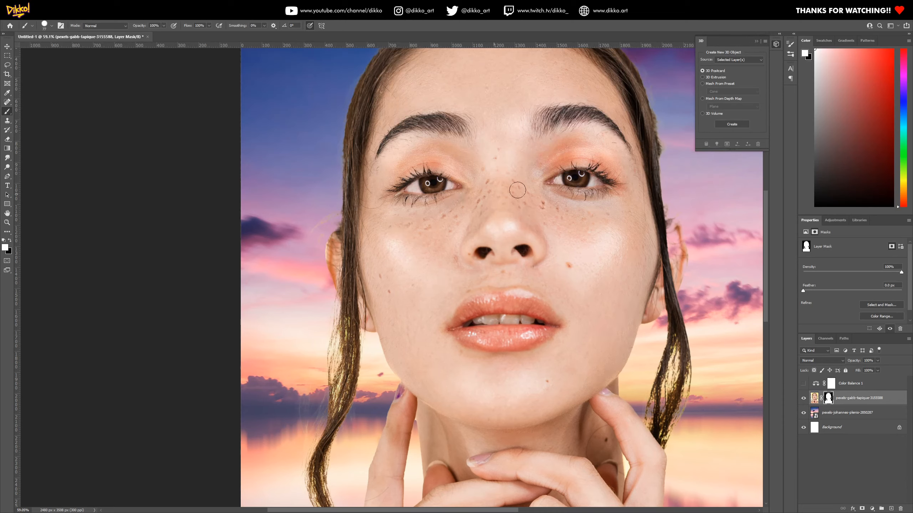
{"action": "mouse_move", "coordinate": [673, 277]}
{"action": "left_mouse_down"}
{"action": "mouse_move", "coordinate": [671, 223]}
{"action": "mouse_move", "coordinate": [683, 260]}
{"action": "mouse_move", "coordinate": [679, 287]}
{"action": "left_mouse_up"}
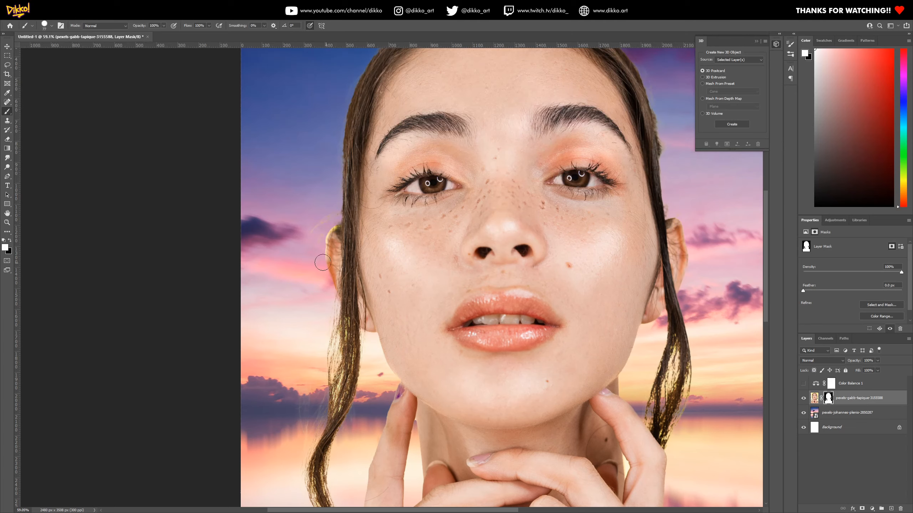
Adjust the brush and paint black on the portrait mask around the hair strand, undoing a trial stroke beside the ear
{"action": "left_click", "coordinate": [10, 239]}
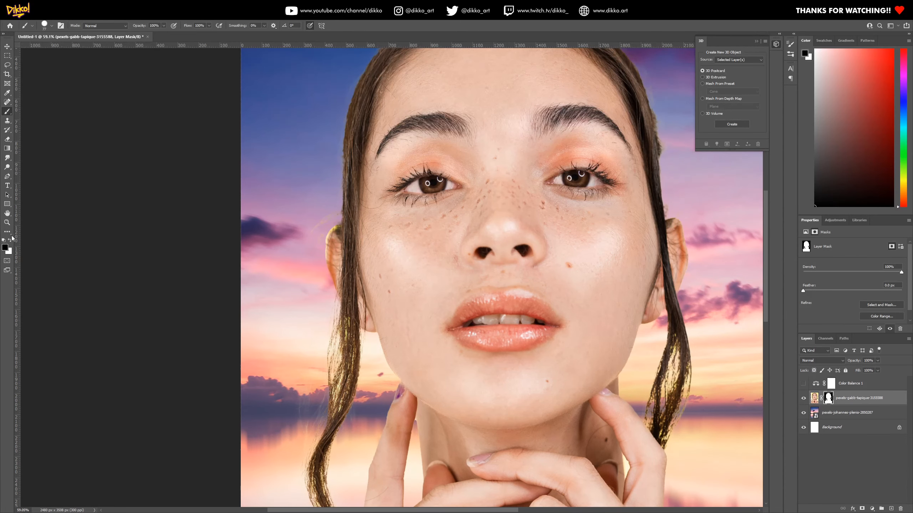
{"action": "left_click", "coordinate": [52, 26]}
{"action": "left_click_drag", "start_coordinate": [80, 68], "coordinate": [40, 64]}
{"action": "mouse_move", "coordinate": [322, 275]}
{"action": "left_mouse_down"}
{"action": "mouse_move", "coordinate": [327, 231]}
{"action": "mouse_move", "coordinate": [325, 245]}
{"action": "left_mouse_up"}
{"action": "key", "text": "ctrl+z"}
{"action": "mouse_move", "coordinate": [342, 403]}
{"action": "left_mouse_down"}
{"action": "mouse_move", "coordinate": [335, 413]}
{"action": "mouse_move", "coordinate": [340, 375]}
{"action": "left_mouse_up"}
{"action": "scroll", "coordinate": [397, 369], "scroll_direction": "down", "scroll_amount": 5}
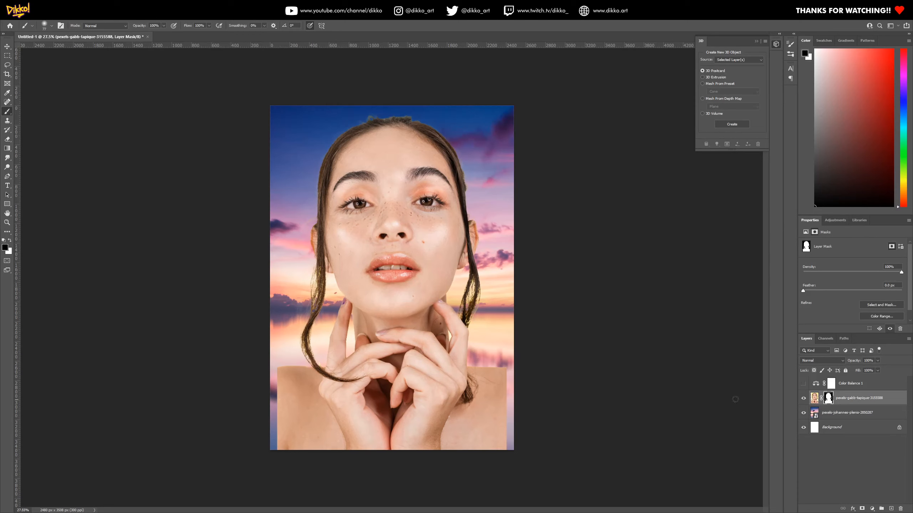
Scale the portrait layer with its mask to about 108% using Free Transform so it spans the full canvas width
{"action": "left_click", "coordinate": [815, 397]}
{"action": "left_click", "coordinate": [7, 56]}
{"action": "right_click", "coordinate": [363, 234]}
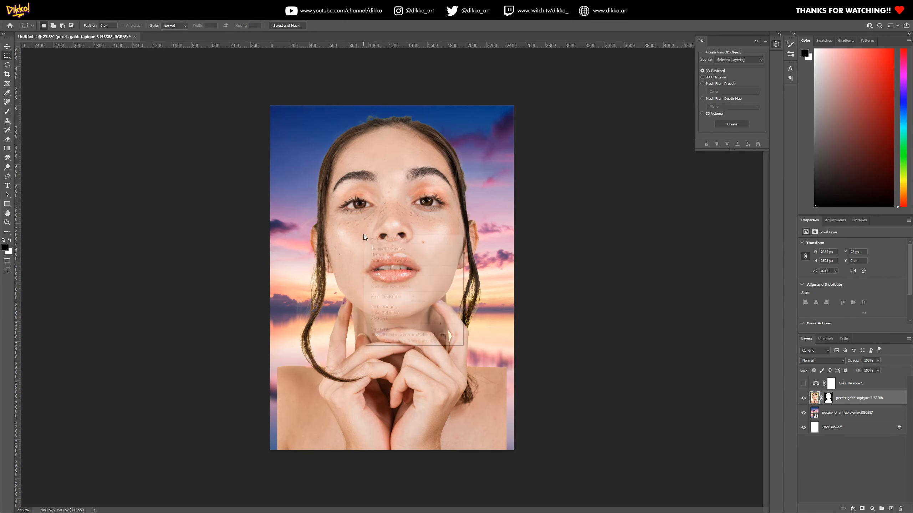
{"action": "left_click", "coordinate": [386, 297]}
{"action": "left_click_drag", "start_coordinate": [514, 451], "coordinate": [514, 463]}
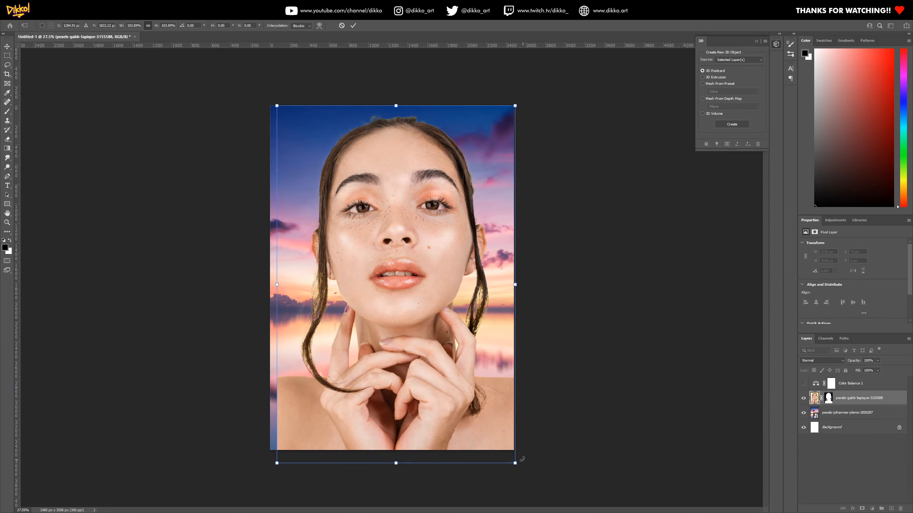
{"action": "left_click_drag", "start_coordinate": [277, 463], "coordinate": [261, 473]}
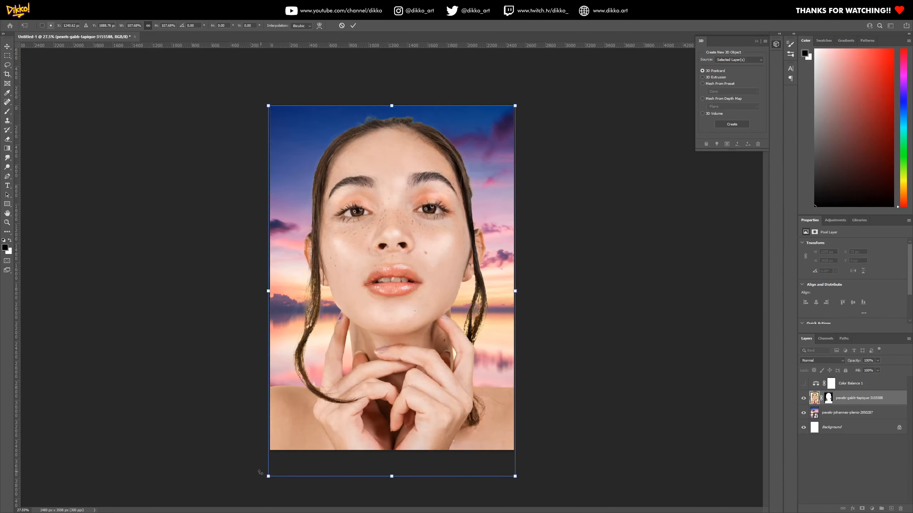
{"action": "key", "text": "Return"}
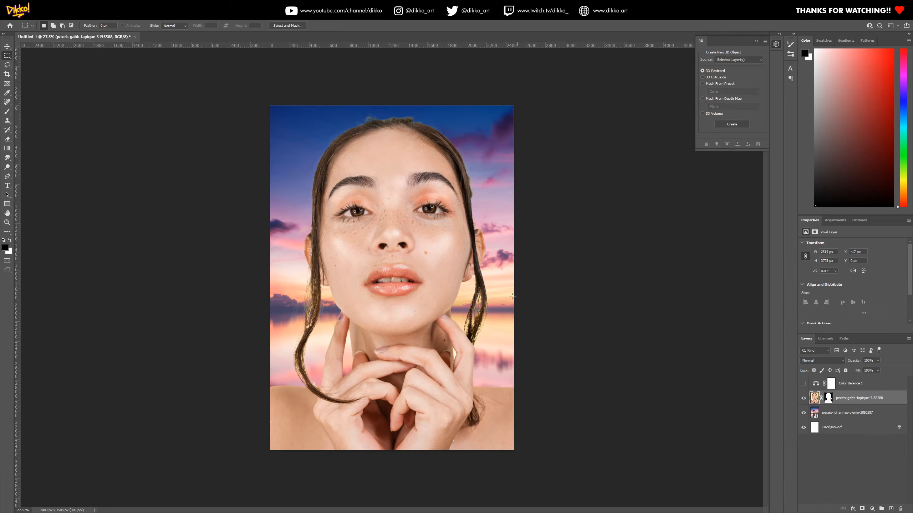
Show the Color Balance 1 layer and toggle its visibility to compare its effect on the whole composite
{"action": "left_click", "coordinate": [803, 384]}
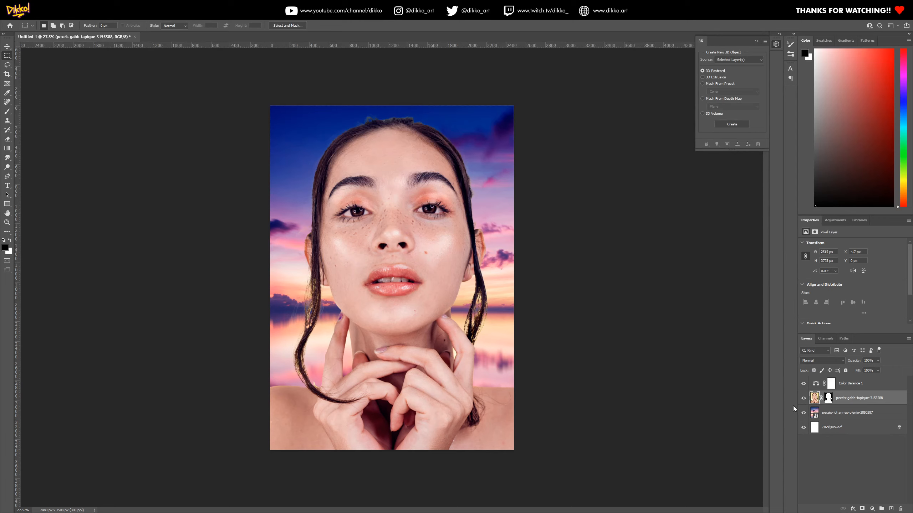
{"action": "left_click", "coordinate": [804, 386]}
{"action": "left_click", "coordinate": [804, 385]}
{"action": "left_click", "coordinate": [804, 385]}
{"action": "left_click", "coordinate": [804, 386]}
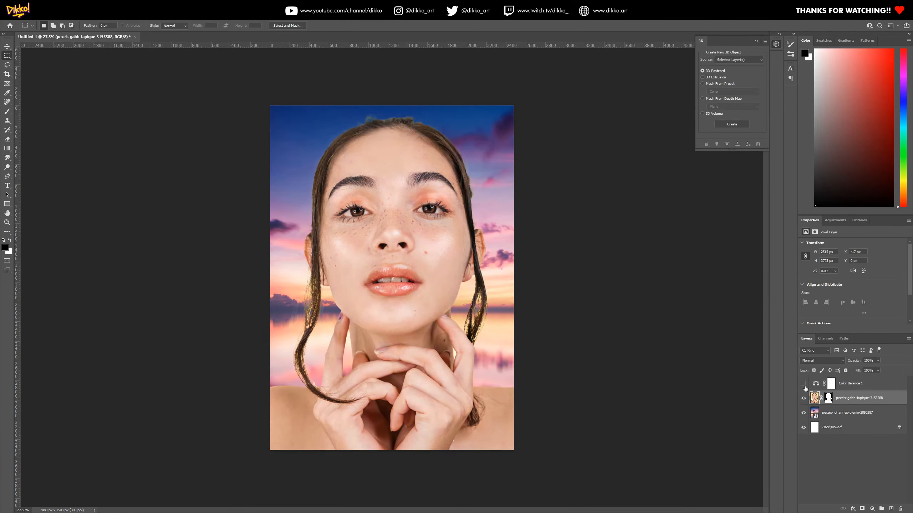
{"action": "left_click", "coordinate": [805, 386]}
{"action": "left_click", "coordinate": [804, 386]}
{"action": "left_click", "coordinate": [804, 385]}
{"action": "left_click", "coordinate": [804, 385]}
{"action": "left_click", "coordinate": [804, 385]}
{"action": "left_click", "coordinate": [841, 386]}
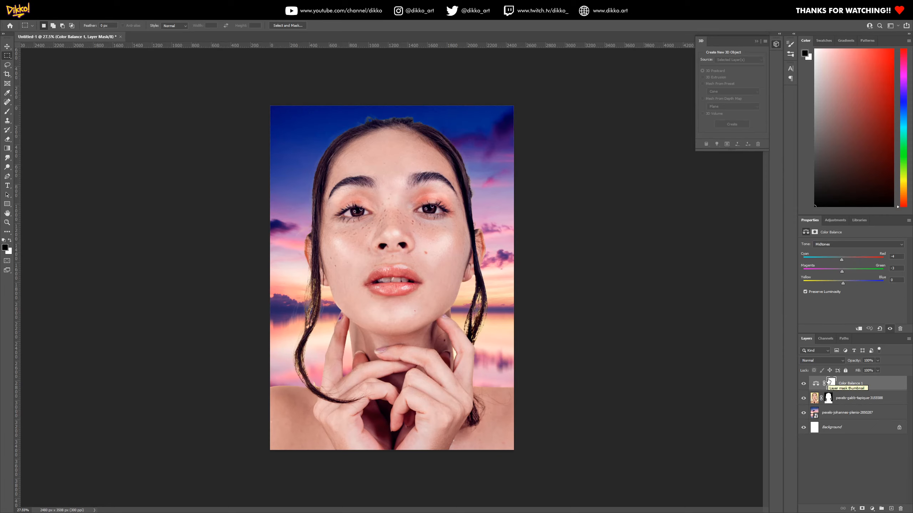
{"action": "left_click", "coordinate": [804, 384]}
{"action": "left_click", "coordinate": [804, 382]}
{"action": "left_click", "coordinate": [805, 383]}
{"action": "left_click", "coordinate": [804, 383]}
Clip the Color Balance 1 adjustment to the portrait layer below it and select its adjustment thumbnail
{"action": "left_click", "coordinate": [814, 400]}
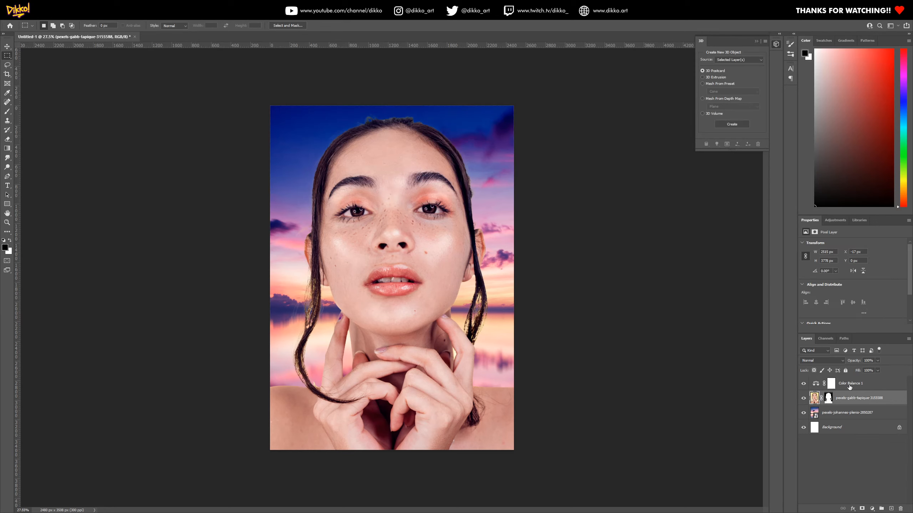
{"action": "left_click", "coordinate": [849, 386]}
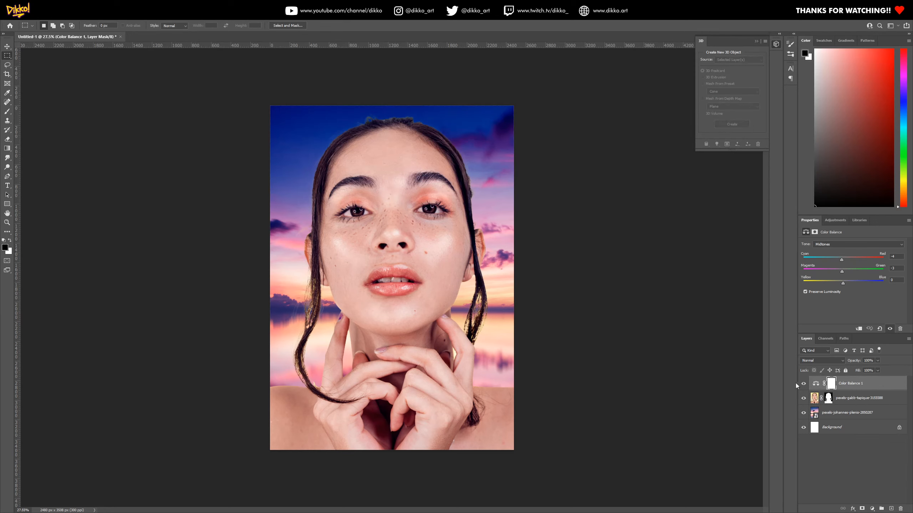
{"action": "left_click_drag", "start_coordinate": [840, 387], "coordinate": [856, 392]}
{"action": "left_click_drag", "start_coordinate": [853, 391], "coordinate": [851, 391]}
{"action": "left_click", "coordinate": [851, 389], "text": "alt"}
{"action": "left_click", "coordinate": [839, 386]}
{"action": "left_click", "coordinate": [822, 383]}
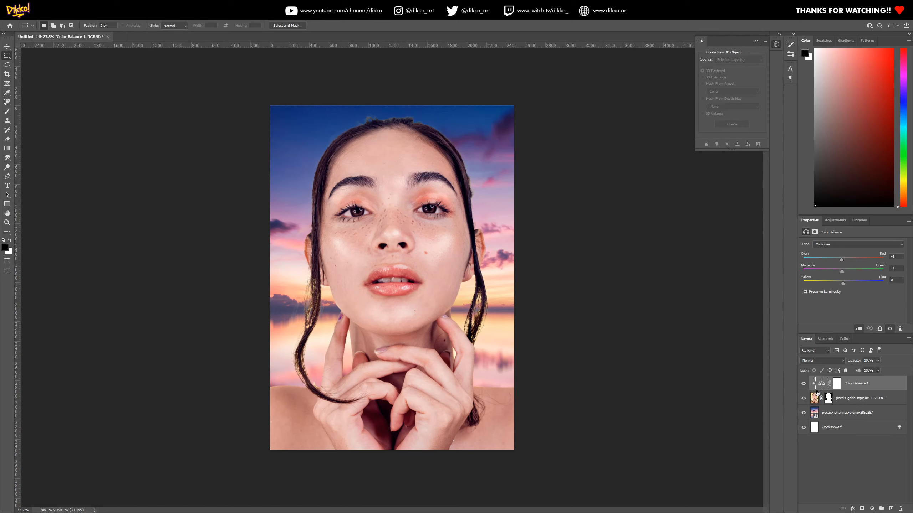
Toggle the clipped Color Balance 1 layer to compare the portrait with and without the adjustment
{"action": "left_click", "coordinate": [804, 384]}
{"action": "left_click", "coordinate": [803, 384]}
{"action": "left_click", "coordinate": [803, 384]}
{"action": "left_click", "coordinate": [803, 384]}
{"action": "left_click", "coordinate": [803, 384]}
{"action": "left_click", "coordinate": [801, 384]}
{"action": "left_click", "coordinate": [801, 384]}
Disable the portrait layer's mask to show the original photo, and re-enable it
{"action": "left_click", "coordinate": [830, 399]}
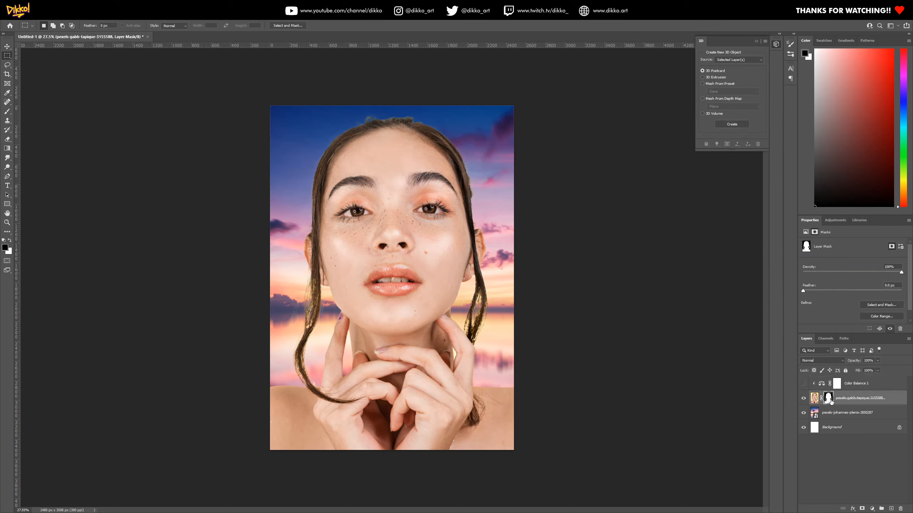
{"action": "right_click", "coordinate": [830, 401]}
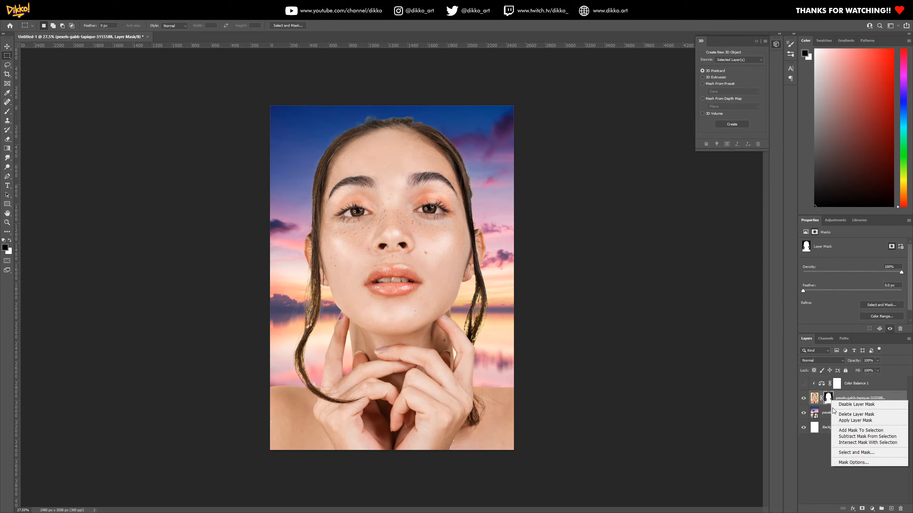
{"action": "left_click", "coordinate": [861, 404]}
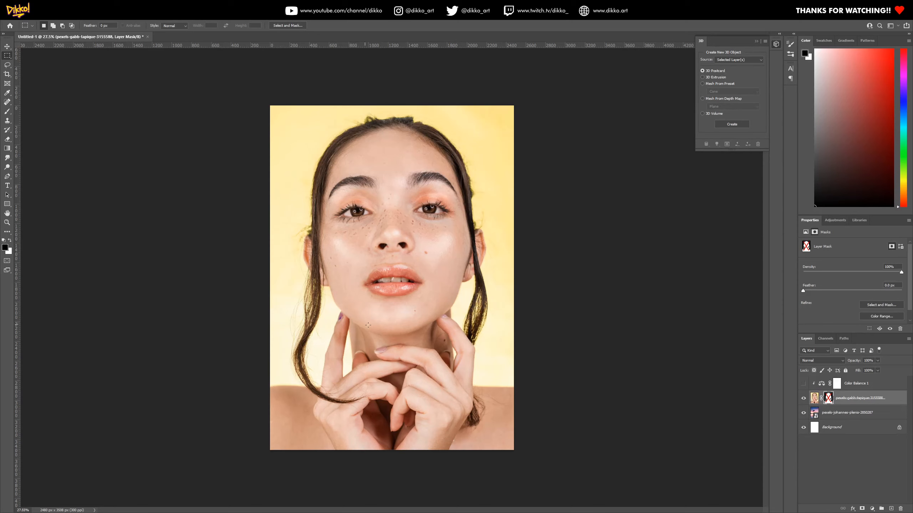
{"action": "right_click", "coordinate": [828, 400]}
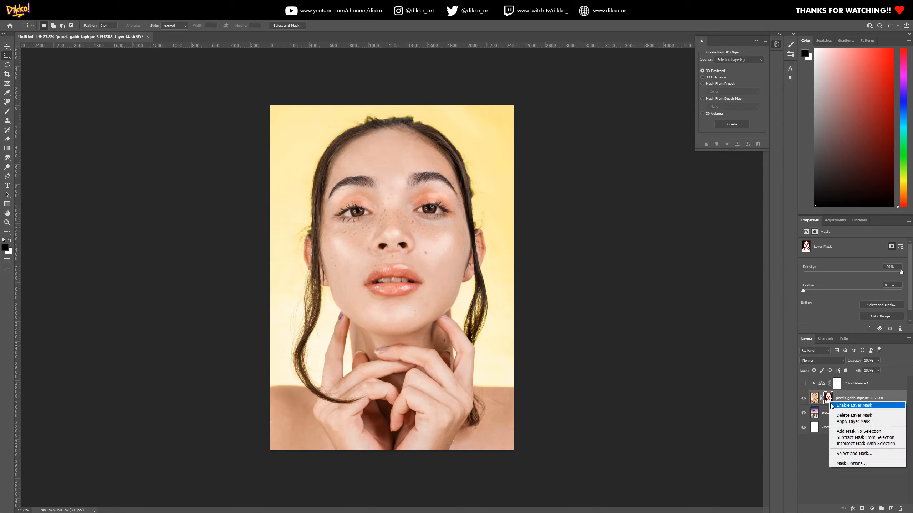
{"action": "left_click", "coordinate": [854, 405]}
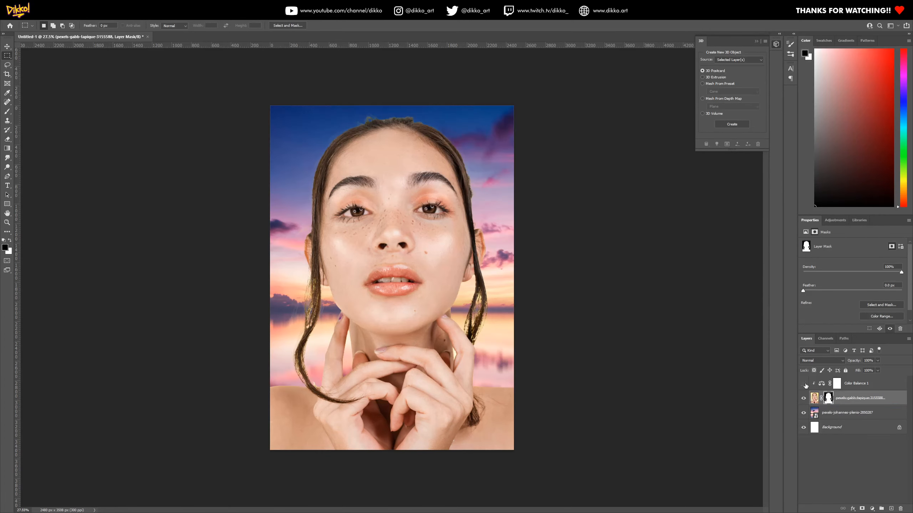
Show Color Balance 1 and set its midtones to Cyan-Red -12, Magenta-Green +8 and Yellow-Blue +29
{"action": "left_click", "coordinate": [803, 384]}
{"action": "left_click", "coordinate": [836, 383]}
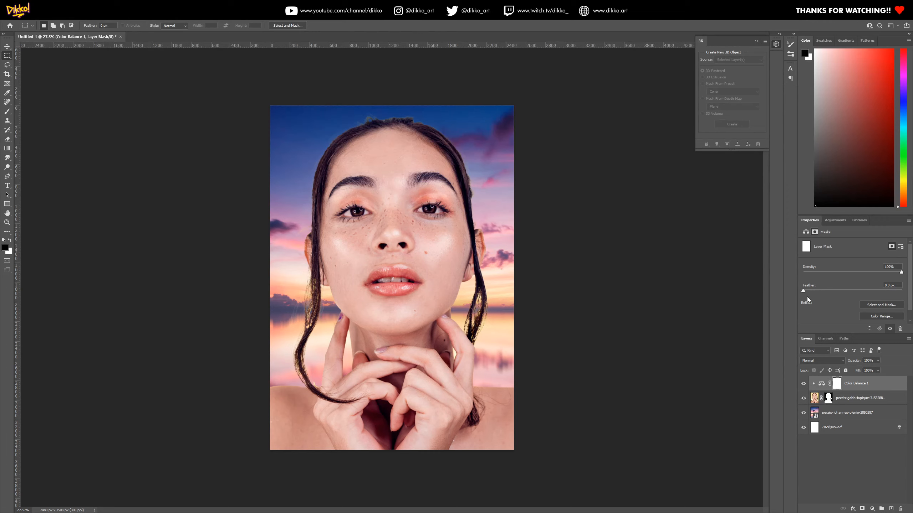
{"action": "left_click", "coordinate": [822, 384]}
{"action": "left_click_drag", "start_coordinate": [843, 283], "coordinate": [854, 287]}
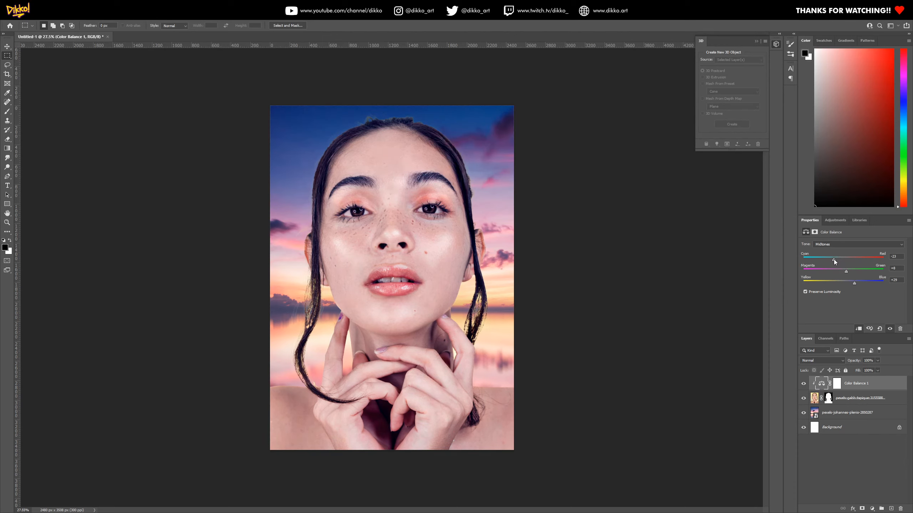
Set the Yellow-Blue value of the Color Balance shadows to +56
{"action": "left_click", "coordinate": [856, 245]}
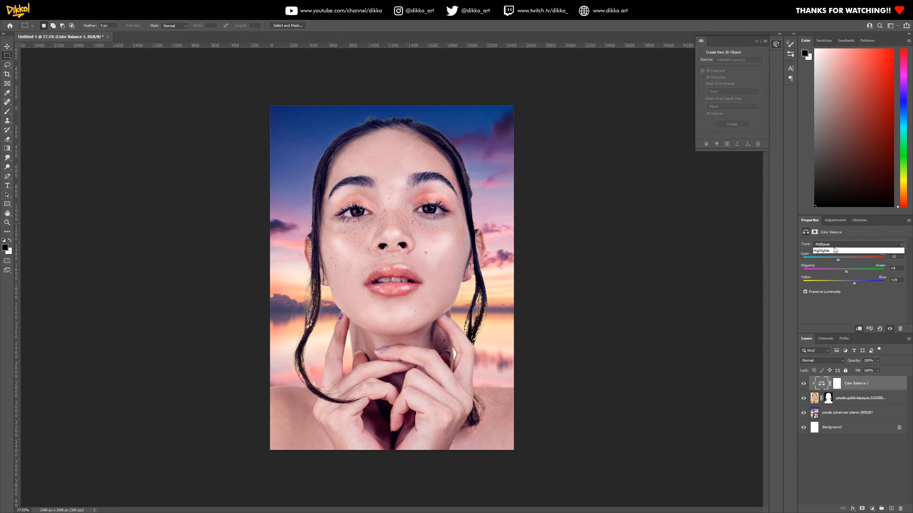
{"action": "left_click", "coordinate": [826, 251]}
{"action": "left_click_drag", "start_coordinate": [857, 287], "coordinate": [867, 283]}
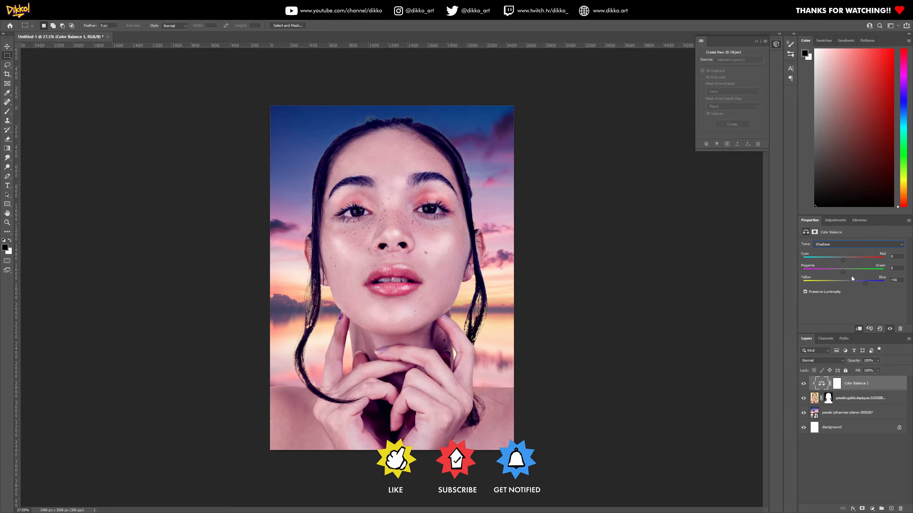
Set the Color Balance highlights to Magenta-Green -4 and Yellow-Blue -10, and compare the portrait with the adjustment off and on
{"action": "left_click", "coordinate": [836, 245]}
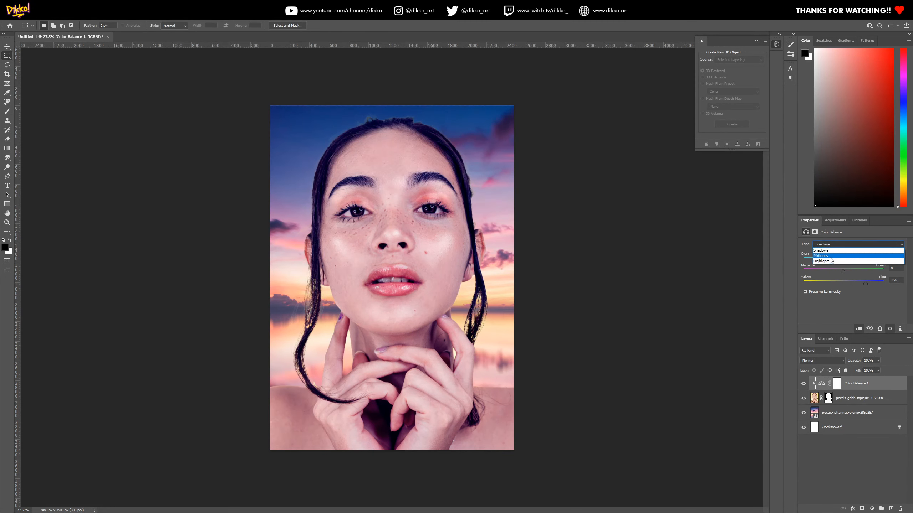
{"action": "left_click", "coordinate": [830, 261]}
{"action": "left_click_drag", "start_coordinate": [841, 281], "coordinate": [839, 281]}
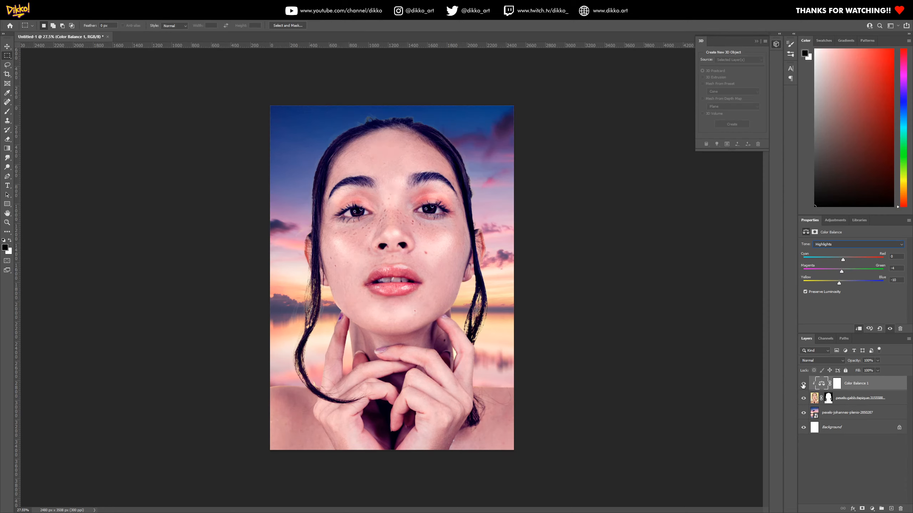
{"action": "left_click", "coordinate": [804, 384]}
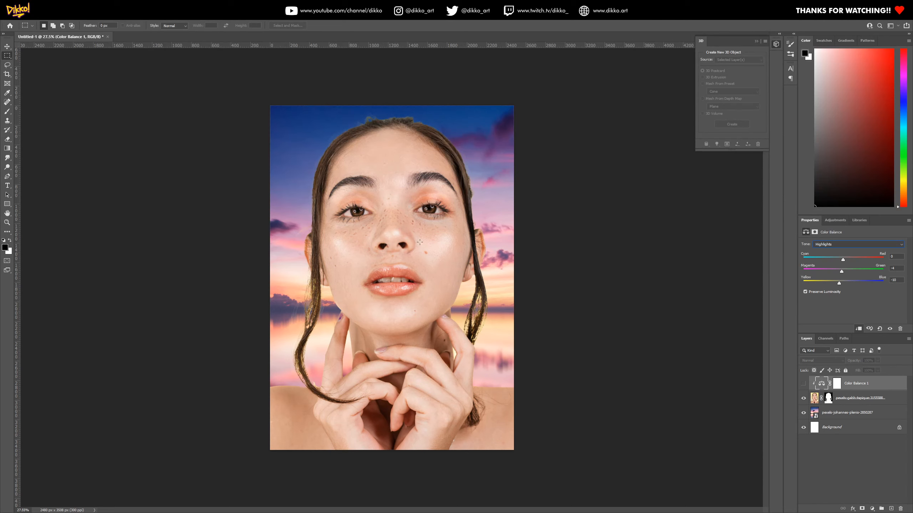
{"action": "left_click", "coordinate": [804, 384]}
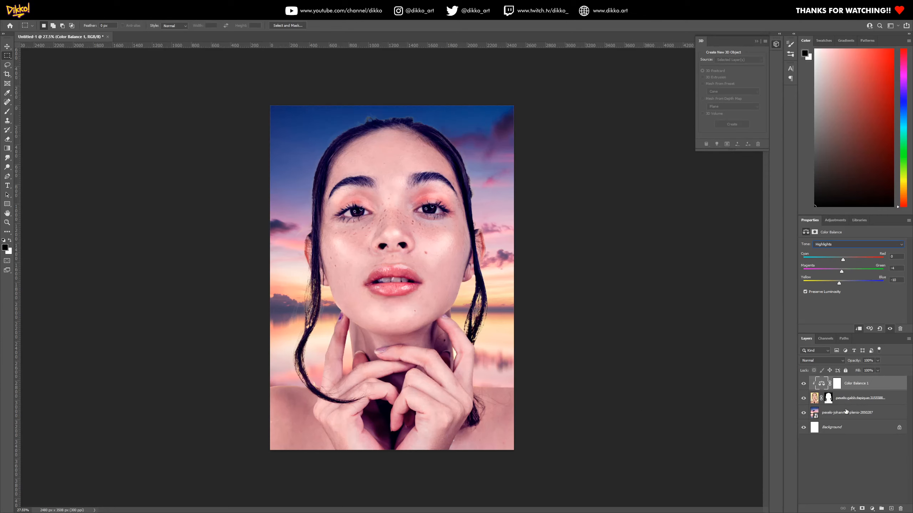
Rasterize the sunset background's smart object layer
{"action": "left_click", "coordinate": [840, 417]}
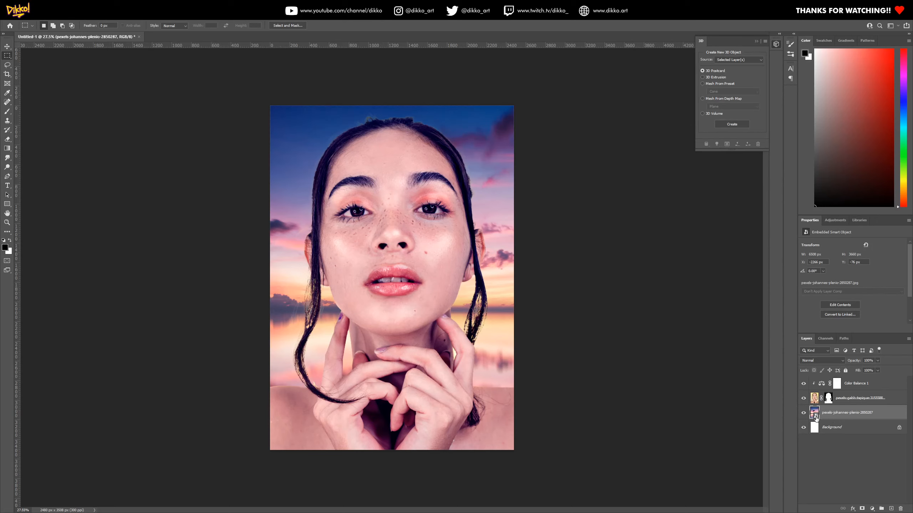
{"action": "right_click", "coordinate": [816, 419]}
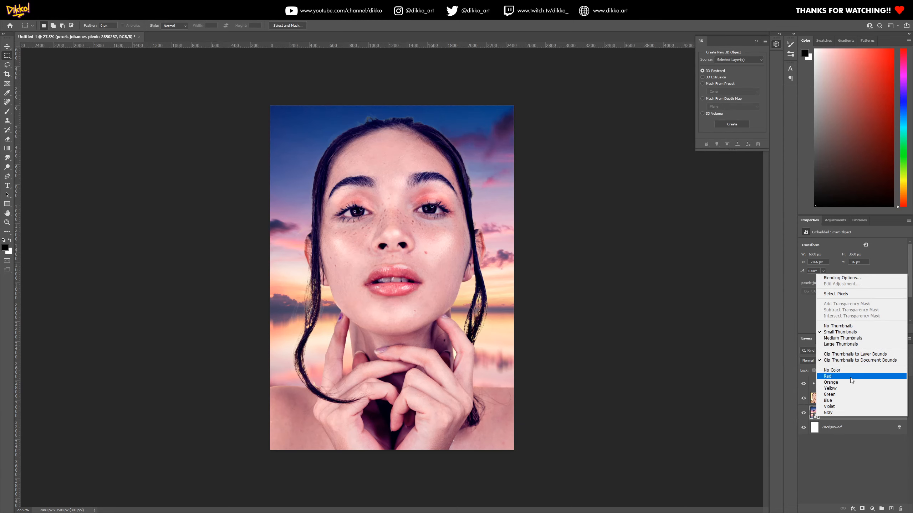
{"action": "left_click", "coordinate": [843, 418]}
{"action": "right_click", "coordinate": [843, 419]}
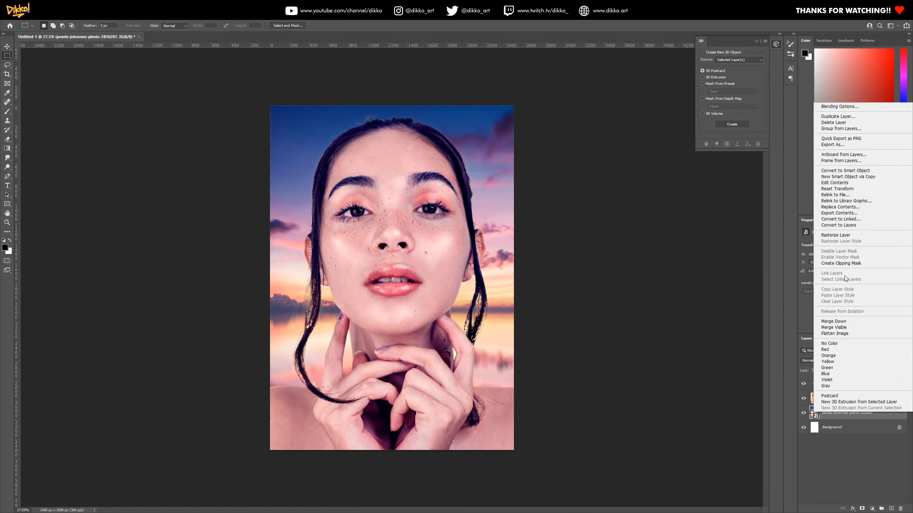
{"action": "left_click", "coordinate": [837, 236]}
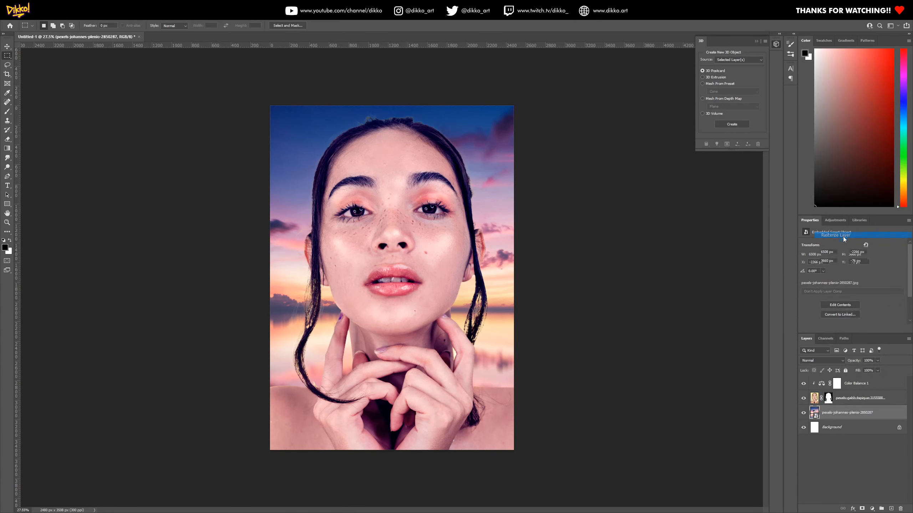
Convert the rasterized sunset background layer to a smart object
{"action": "right_click", "coordinate": [814, 416]}
{"action": "right_click", "coordinate": [837, 414]}
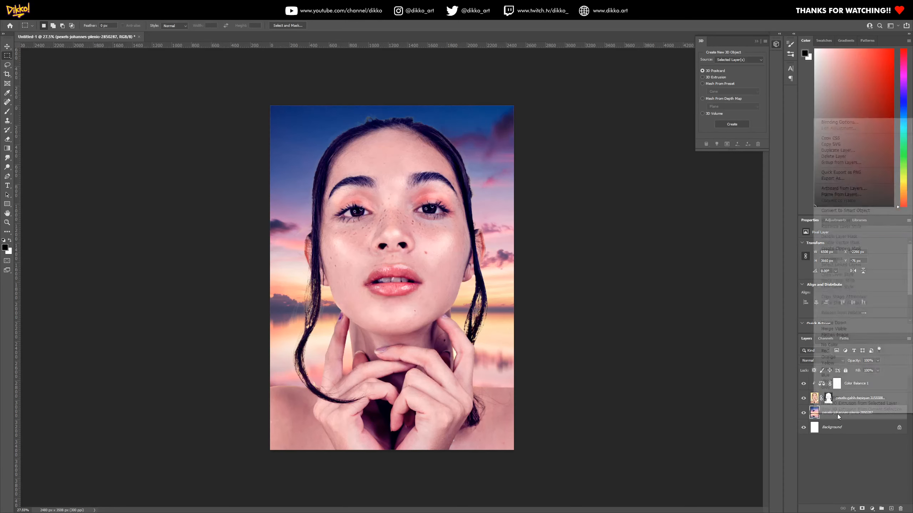
{"action": "left_click", "coordinate": [845, 211]}
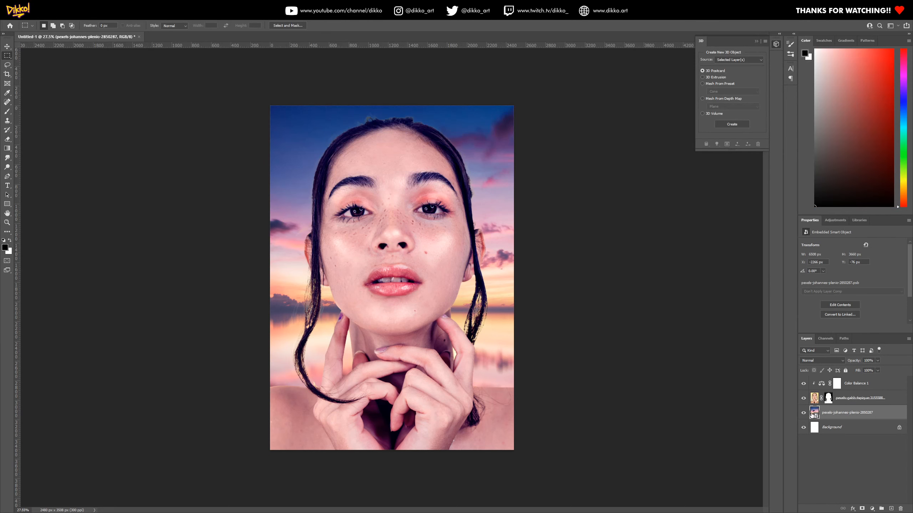
Apply a Gaussian Blur with a radius of 15.3 pixels to the sunset smart object
{"action": "left_click", "coordinate": [100, 20]}
{"action": "mouse_move", "coordinate": [134, 106]}
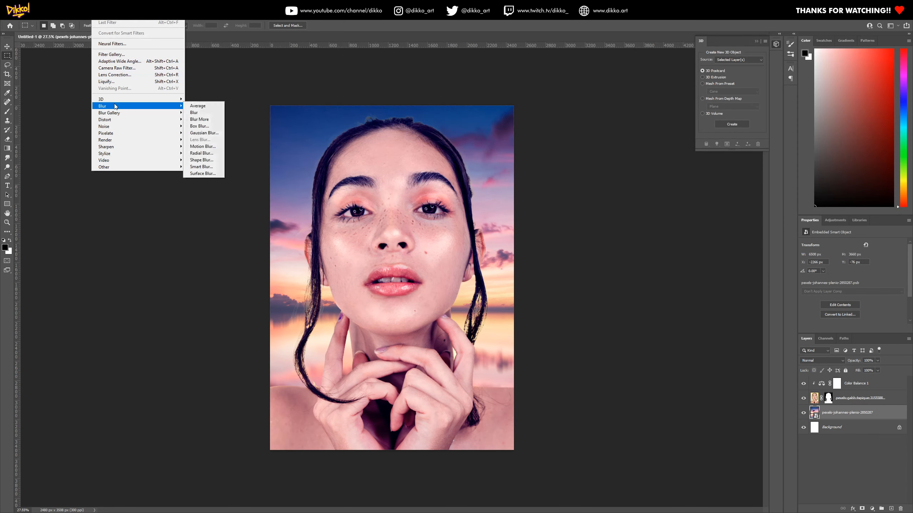
{"action": "left_click", "coordinate": [200, 134]}
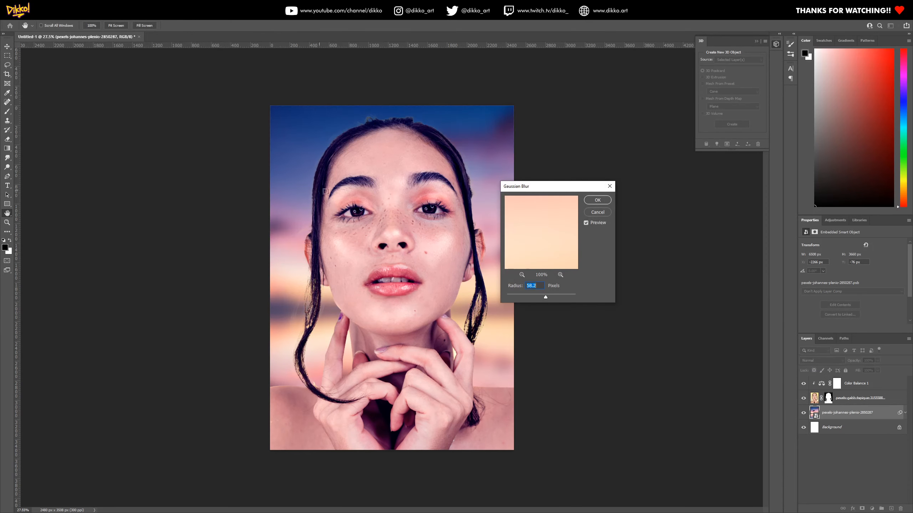
{"action": "left_click_drag", "start_coordinate": [546, 300], "coordinate": [534, 299]}
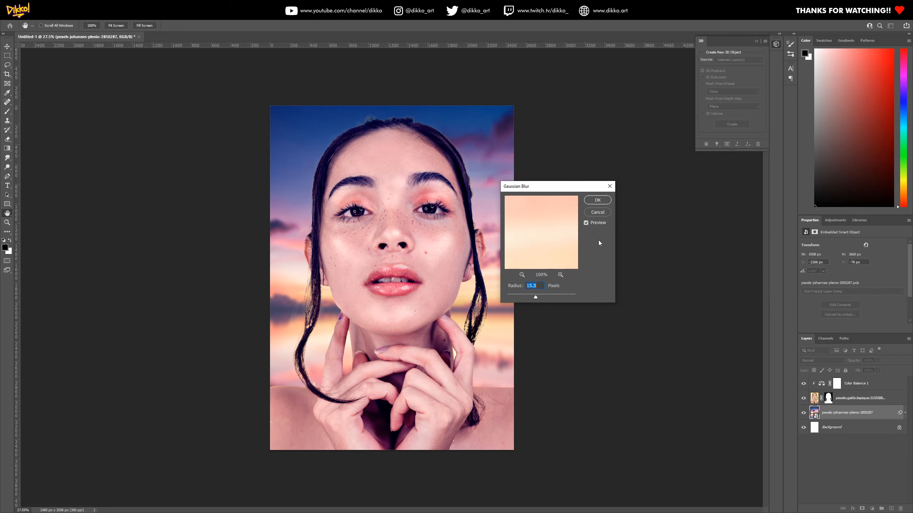
{"action": "left_click", "coordinate": [592, 203]}
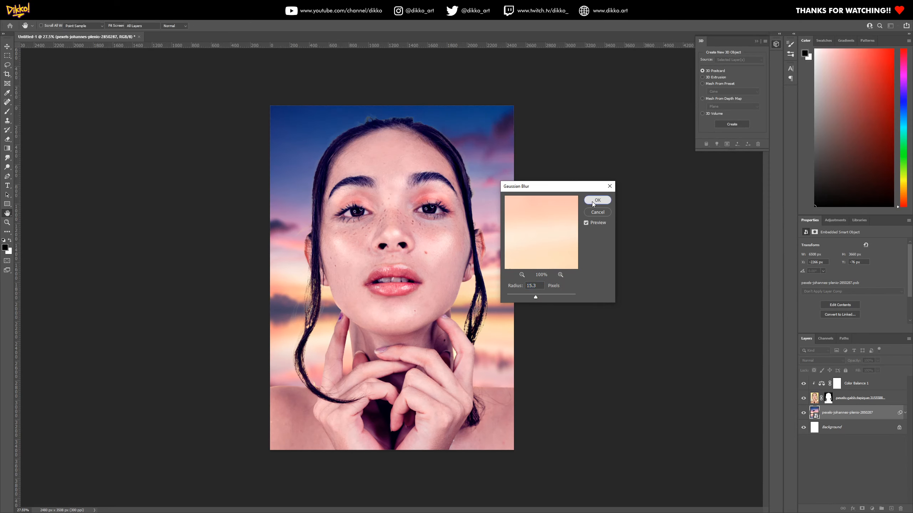
Inspect the portrait's edges up close, then hide the Color Balance adjustment and disable the portrait's layer mask to review the original photo
{"action": "left_click", "coordinate": [815, 402]}
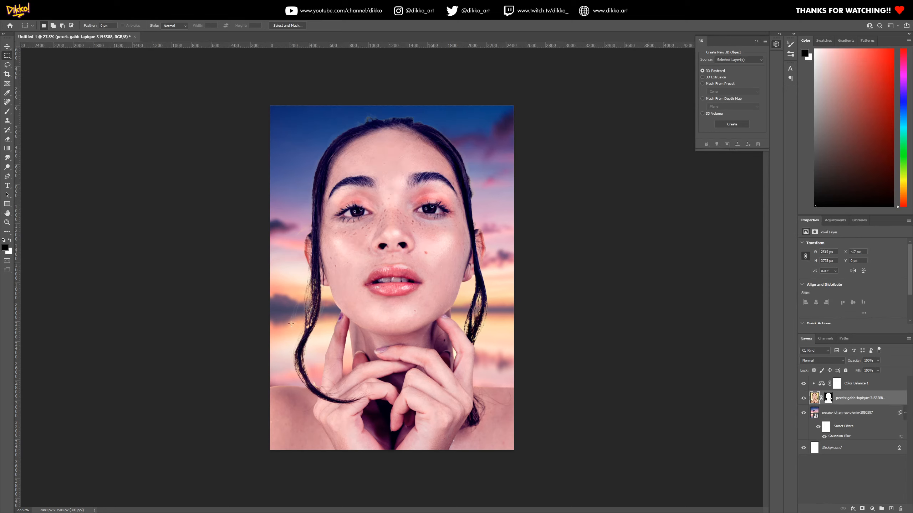
{"action": "scroll", "coordinate": [290, 324], "scroll_direction": "up", "scroll_amount": 3}
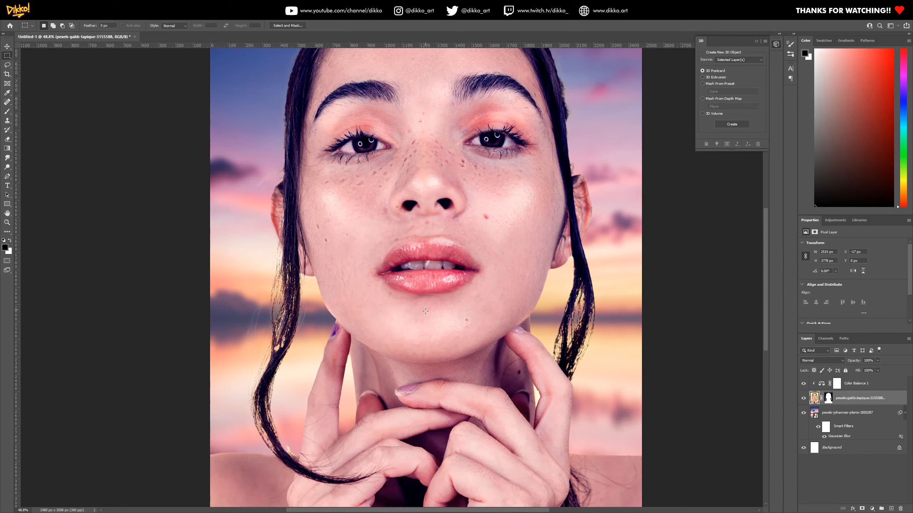
{"action": "scroll", "coordinate": [425, 311], "scroll_direction": "down", "scroll_amount": 3}
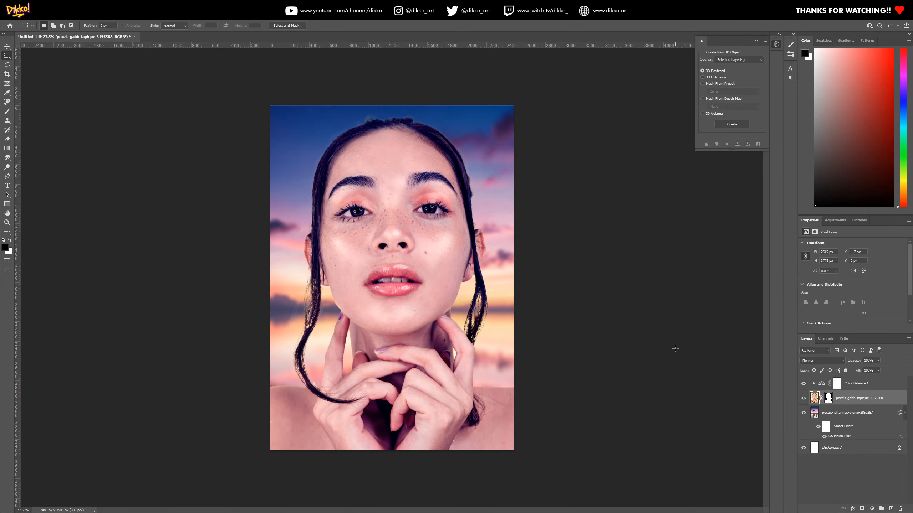
{"action": "left_click", "coordinate": [804, 384]}
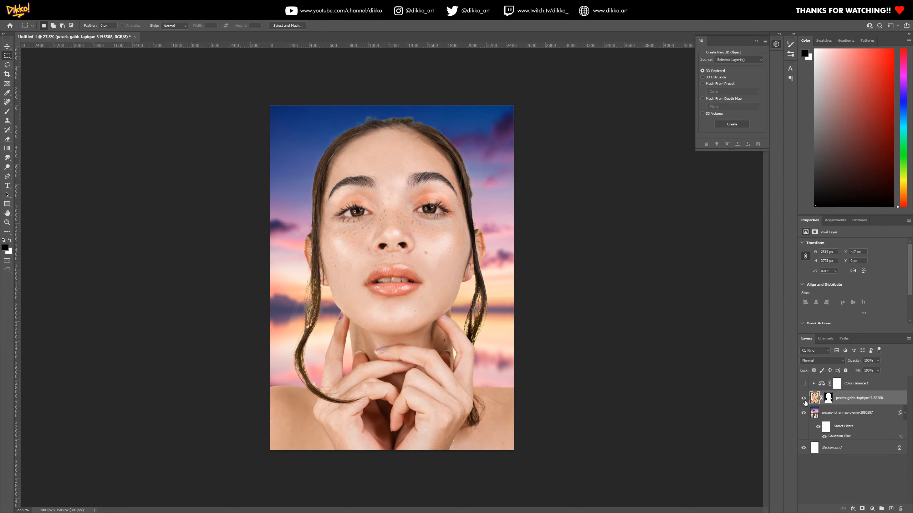
{"action": "right_click", "coordinate": [828, 398]}
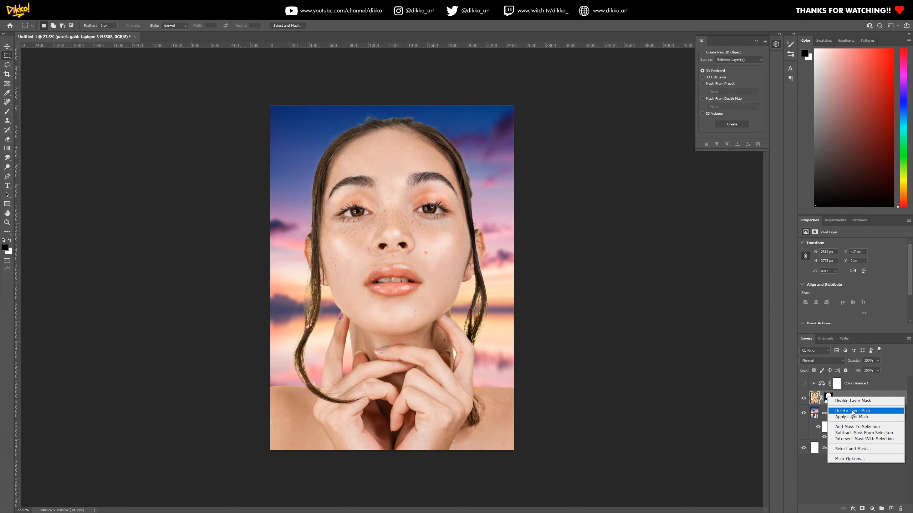
{"action": "left_click", "coordinate": [849, 402]}
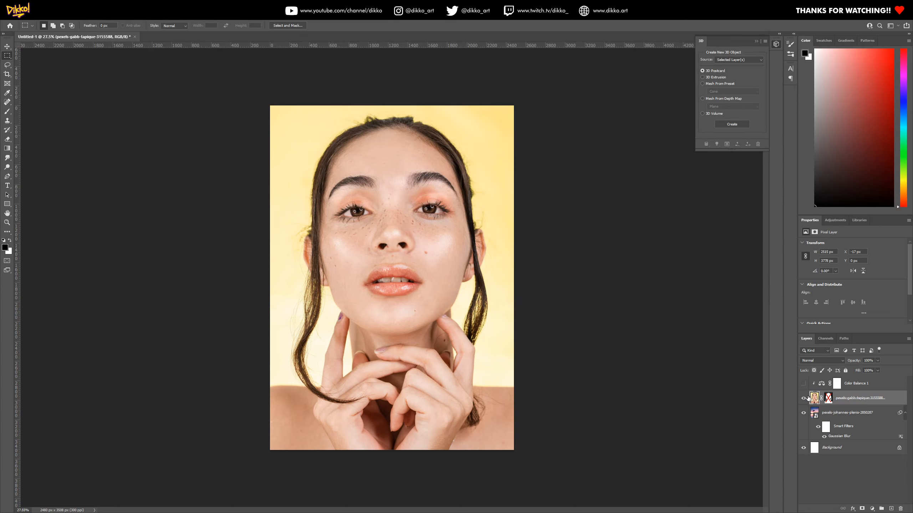
Compare the sunset alone with its smart filters off and on, and restore the portrait, Color Balance and layer mask
{"action": "left_click", "coordinate": [804, 398]}
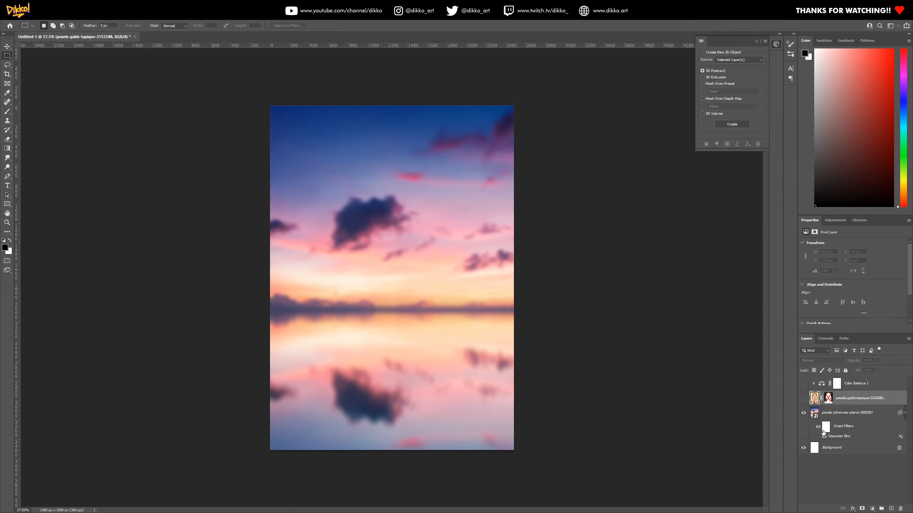
{"action": "left_click", "coordinate": [818, 427]}
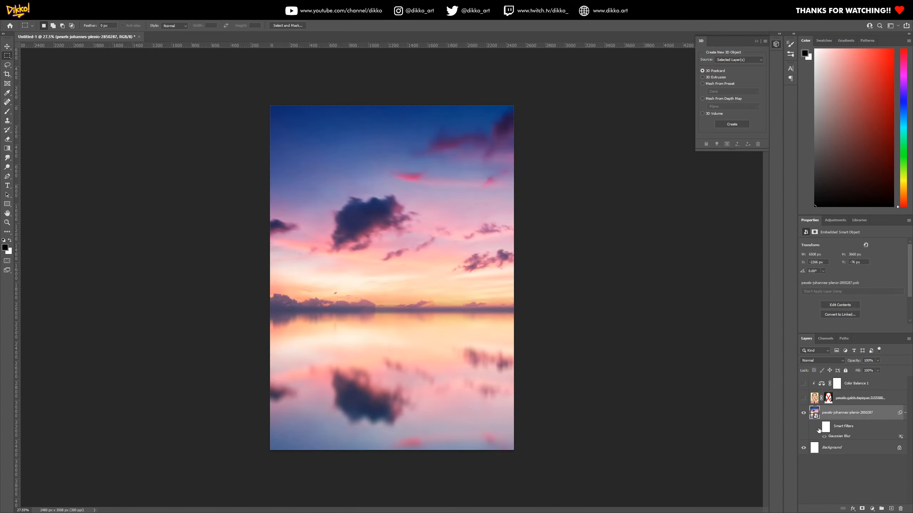
{"action": "left_click", "coordinate": [818, 427]}
{"action": "left_click", "coordinate": [803, 398]}
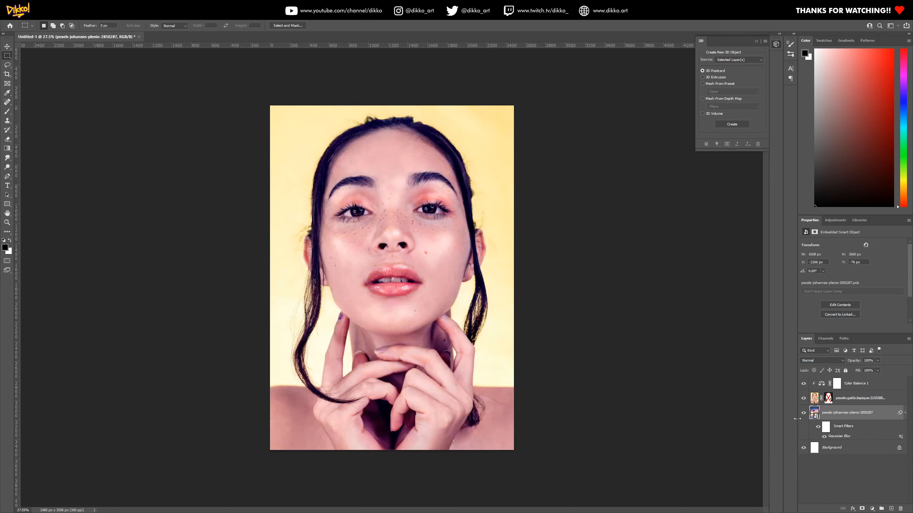
{"action": "right_click", "coordinate": [829, 397]}
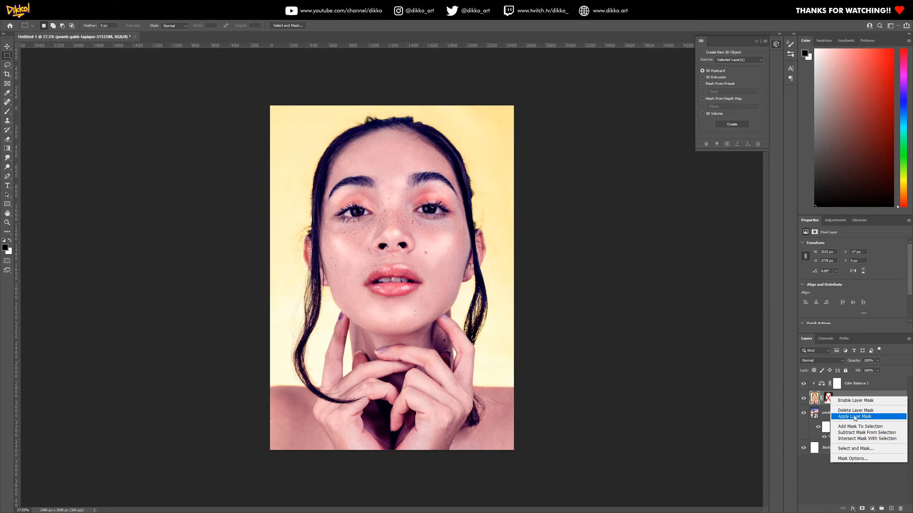
{"action": "left_click", "coordinate": [849, 402]}
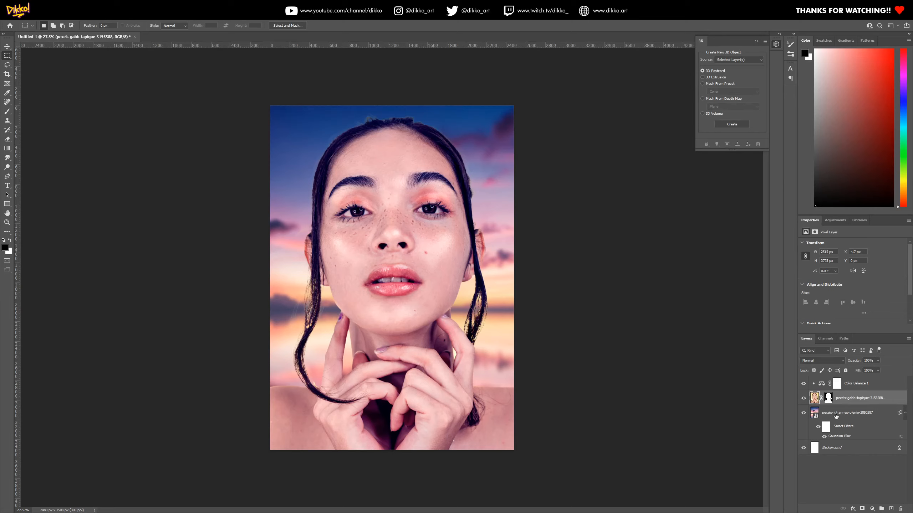
Group the Color Balance, portrait and sunset layers, and check the image with the group hidden and shown
{"action": "left_click", "coordinate": [858, 390]}
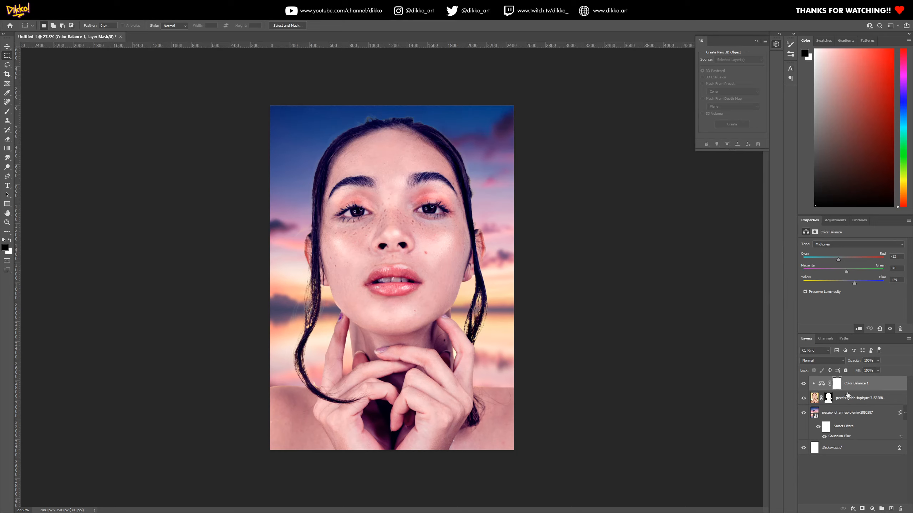
{"action": "left_click", "coordinate": [856, 420], "text": "shift"}
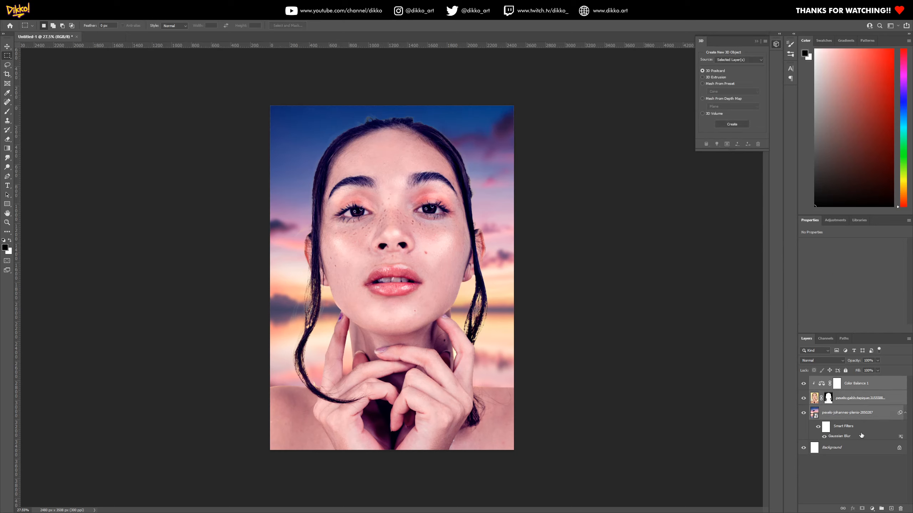
{"action": "left_click", "coordinate": [837, 384]}
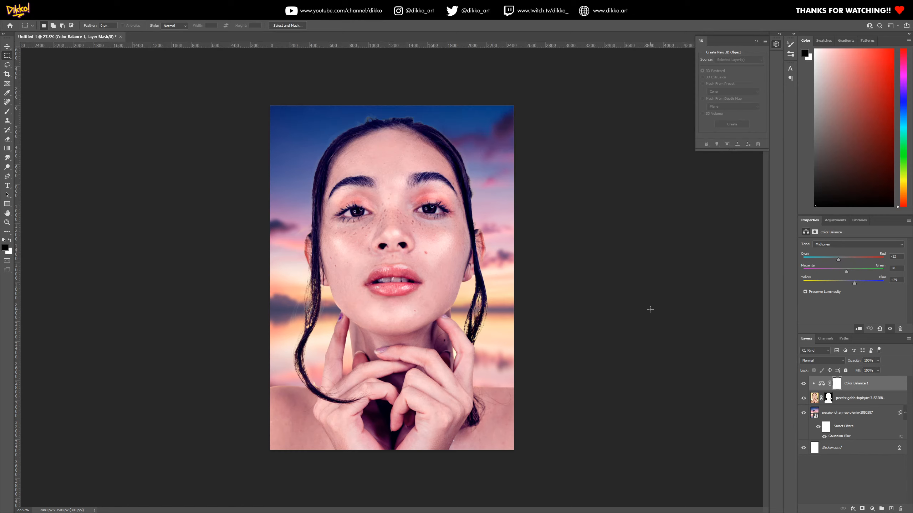
{"action": "left_click", "coordinate": [862, 428], "text": "shift"}
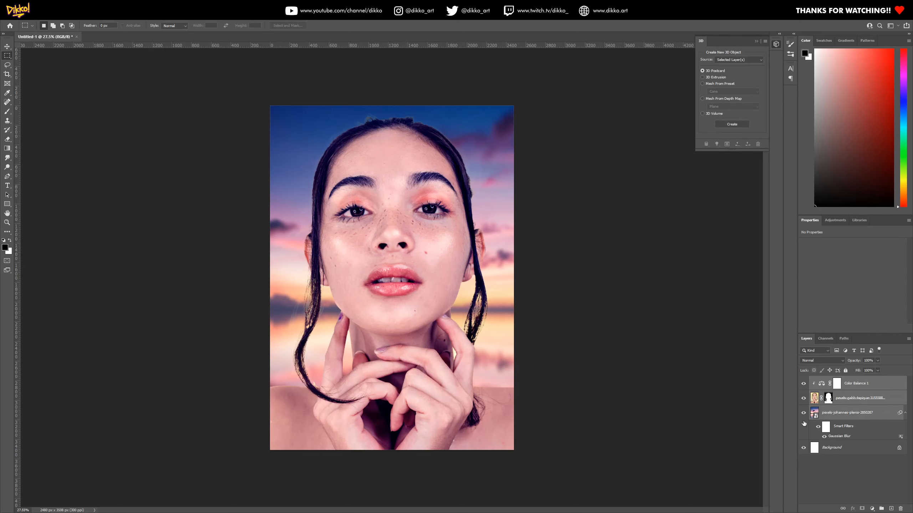
{"action": "left_click", "coordinate": [881, 509]}
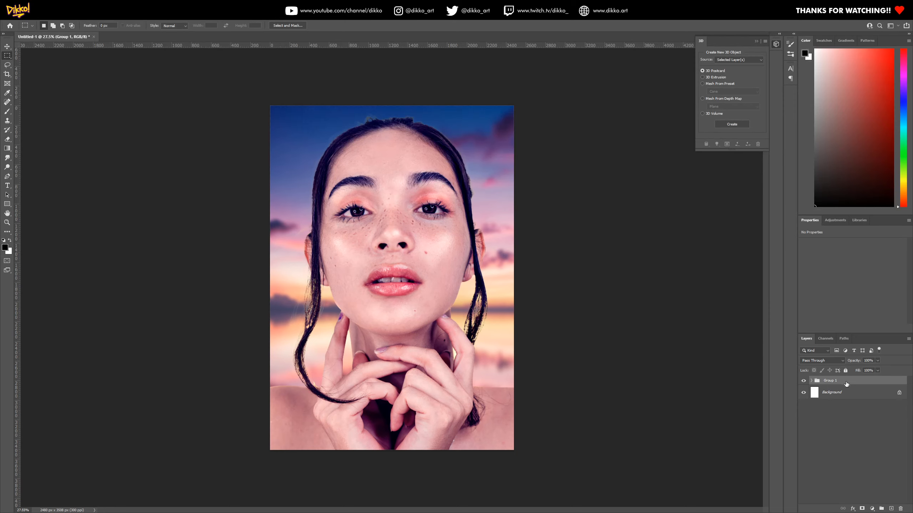
{"action": "left_click", "coordinate": [803, 381]}
{"action": "left_click", "coordinate": [803, 381]}
Try masking the layer group to a large circle around the face with the Elliptical Marquee tool
{"action": "right_click", "coordinate": [6, 56]}
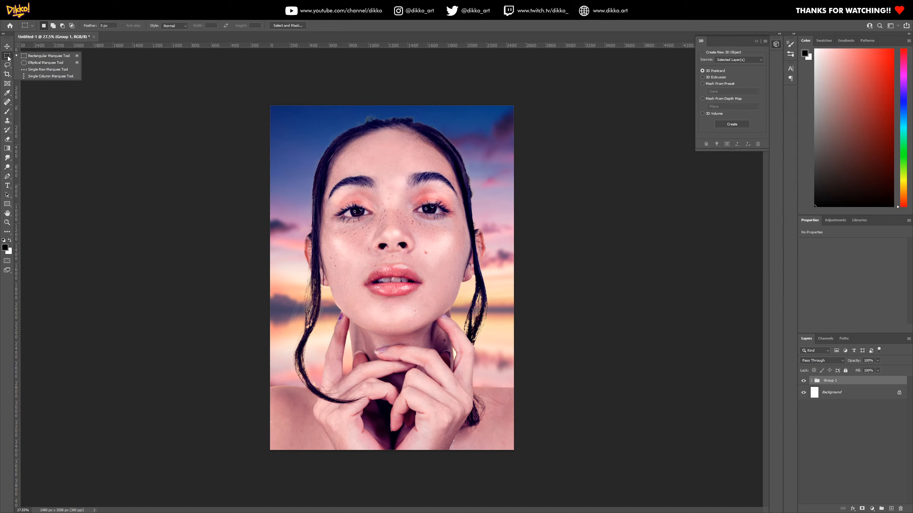
{"action": "left_click", "coordinate": [44, 62]}
{"action": "left_click_drag", "start_coordinate": [276, 108], "coordinate": [508, 397]}
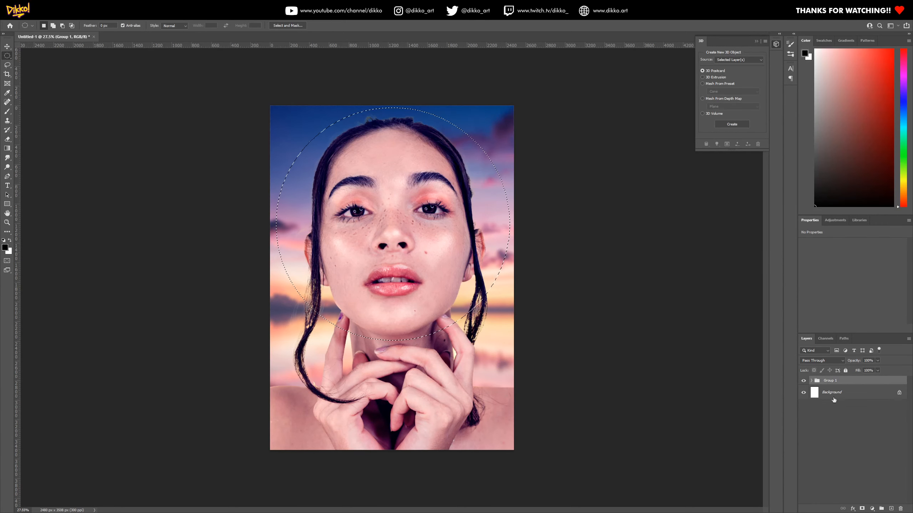
{"action": "left_click", "coordinate": [863, 509]}
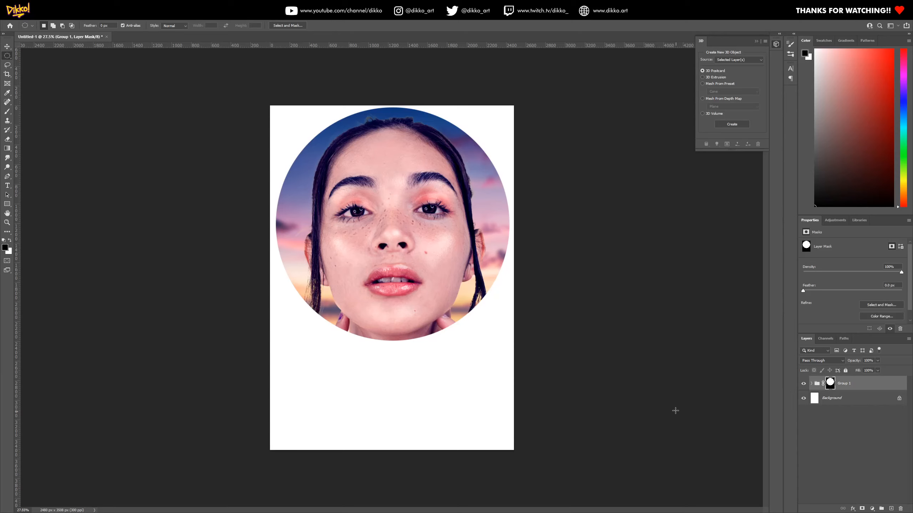
{"action": "left_click", "coordinate": [817, 384]}
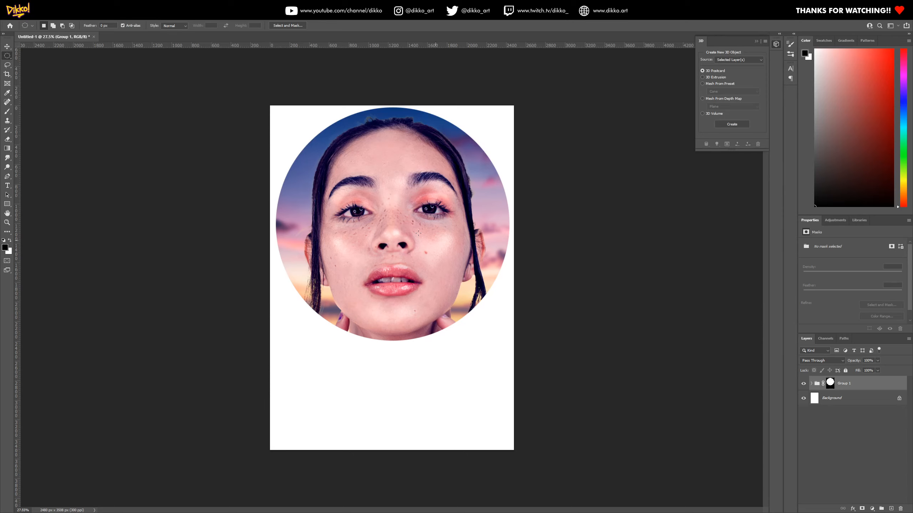
Try a free transform on the masked group, and undo the circular group mask
{"action": "right_click", "coordinate": [356, 208]}
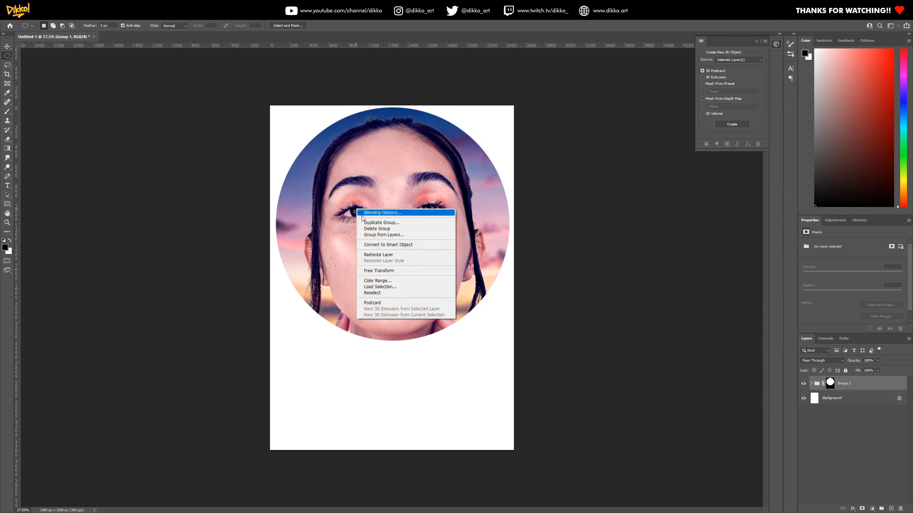
{"action": "left_click", "coordinate": [395, 271]}
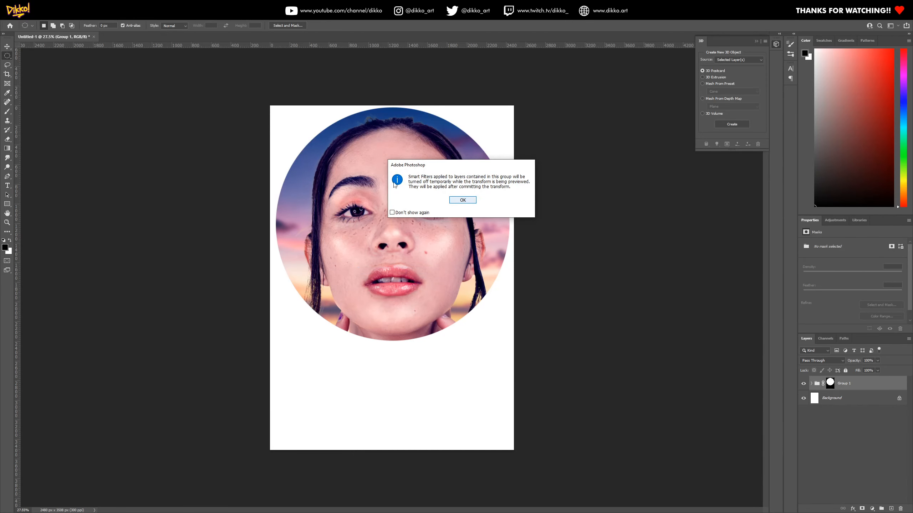
{"action": "left_click", "coordinate": [466, 202]}
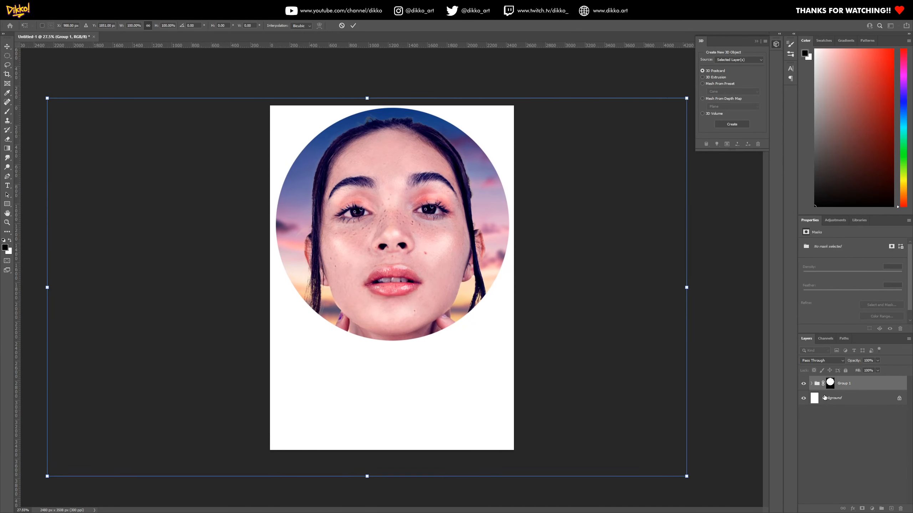
{"action": "key", "text": "Return"}
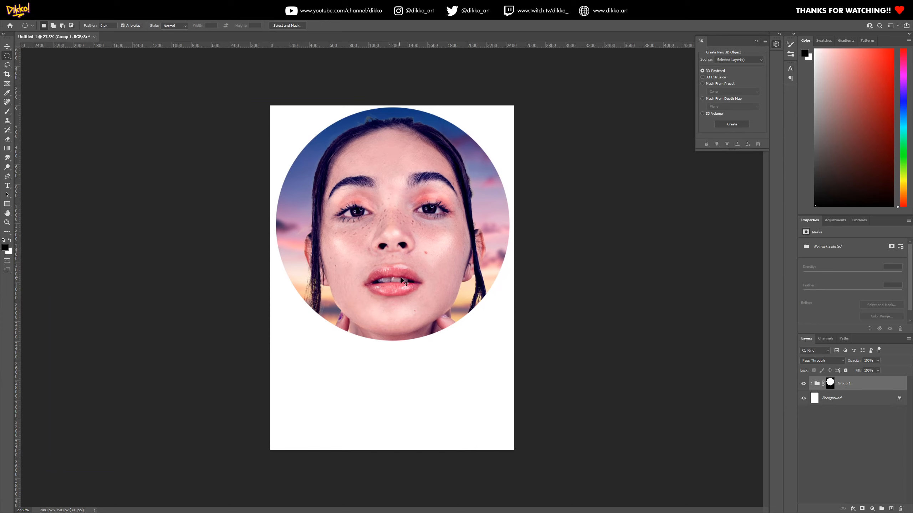
{"action": "key", "text": "ctrl+z"}
{"action": "key", "text": "ctrl+d"}
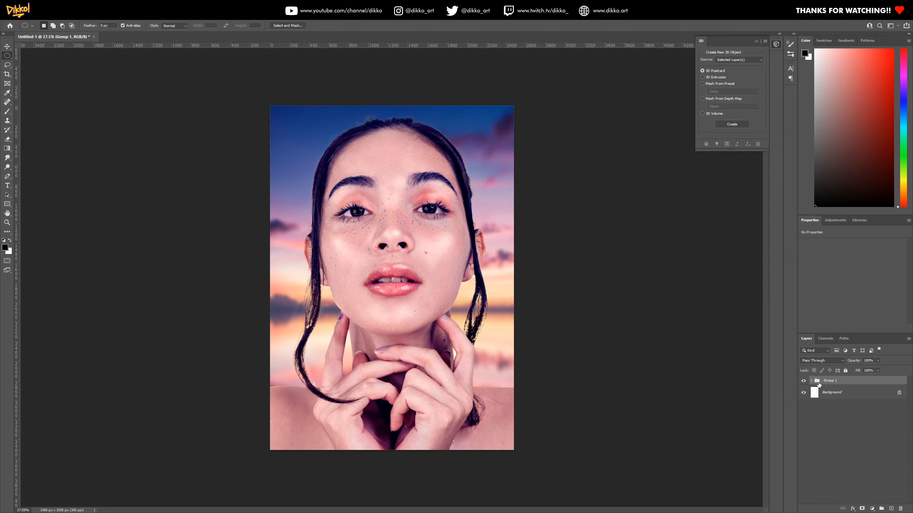
Scale the layer group down proportionally with Free Transform and position the portrait around the middle of the page
{"action": "right_click", "coordinate": [410, 298]}
{"action": "left_click", "coordinate": [443, 361]}
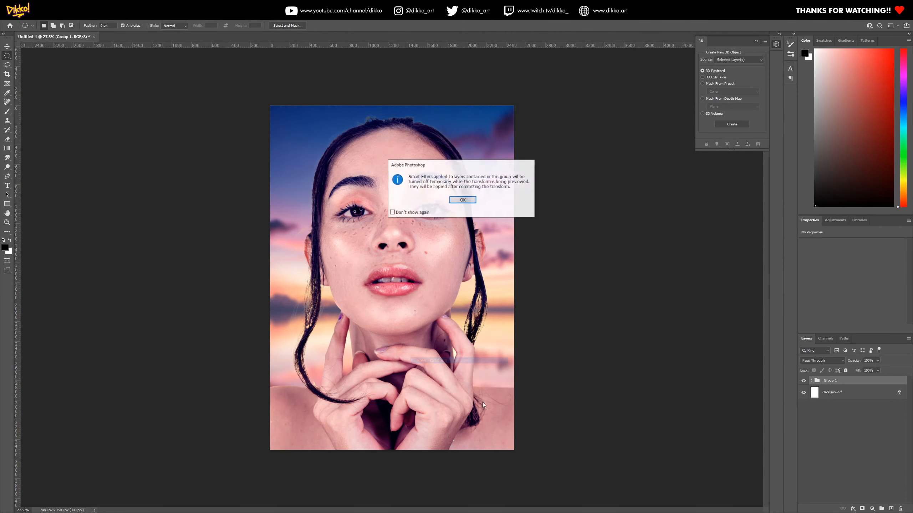
{"action": "left_click", "coordinate": [463, 201]}
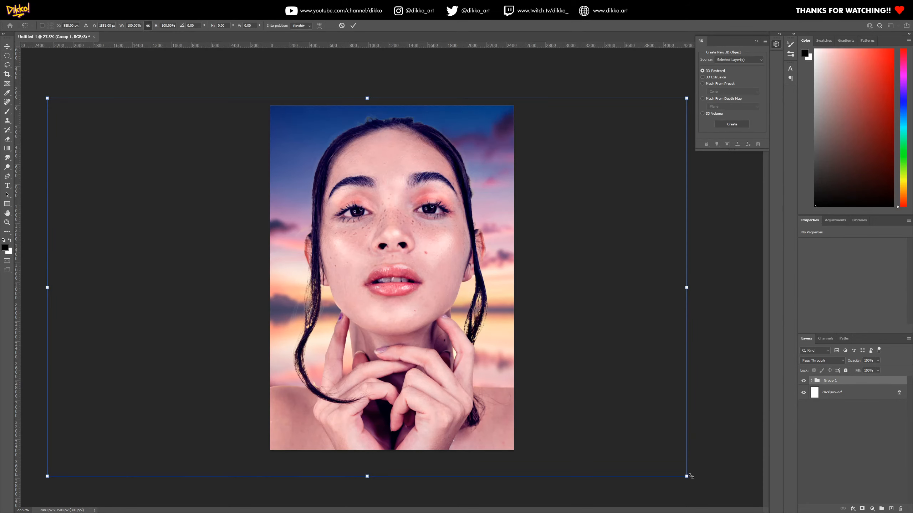
{"action": "left_click_drag", "start_coordinate": [686, 476], "coordinate": [521, 376]}
{"action": "left_click_drag", "start_coordinate": [338, 325], "coordinate": [426, 358]}
{"action": "left_click_drag", "start_coordinate": [610, 129], "coordinate": [539, 170]}
{"action": "left_click_drag", "start_coordinate": [377, 294], "coordinate": [409, 286]}
{"action": "key", "text": "Return"}
Mask the group to a circle around the face and hands, and move the circular portrait to the middle of the page
{"action": "key", "text": "m"}
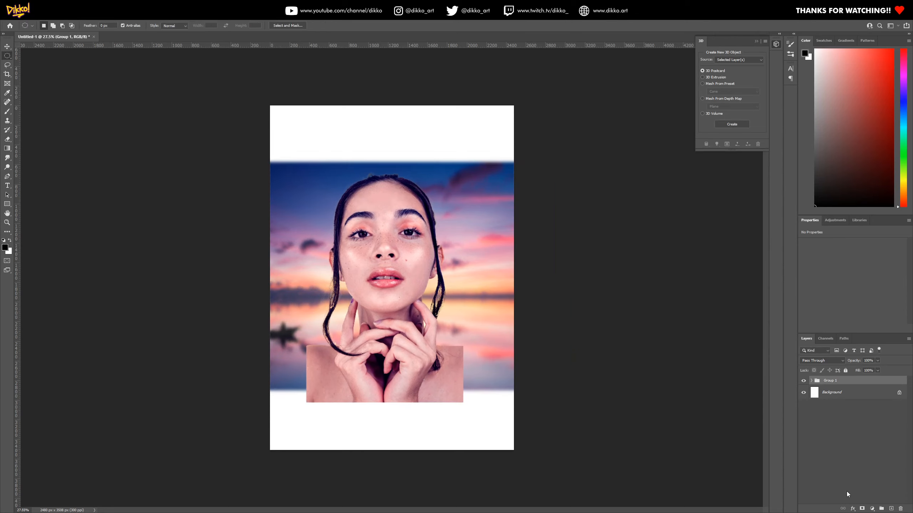
{"action": "left_click_drag", "start_coordinate": [287, 165], "coordinate": [508, 359]}
{"action": "left_click", "coordinate": [863, 509]}
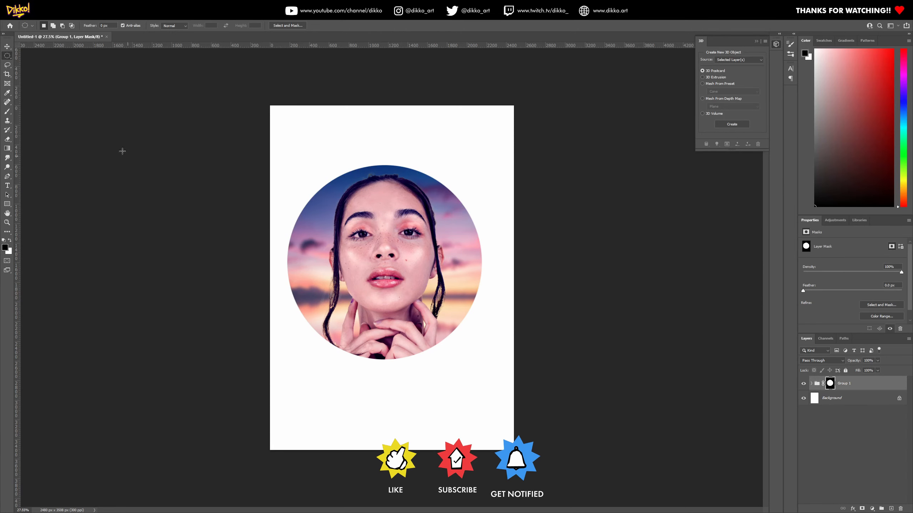
{"action": "key", "text": "v"}
{"action": "left_click_drag", "start_coordinate": [388, 297], "coordinate": [393, 314]}
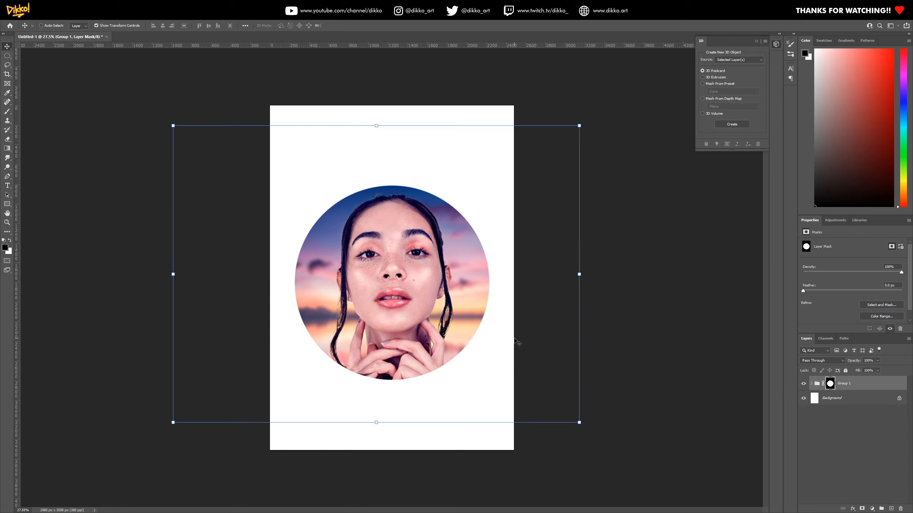
Move the circular portrait slightly higher on the page and switch to the Elliptical Marquee tool
{"action": "left_click_drag", "start_coordinate": [404, 306], "coordinate": [405, 300]}
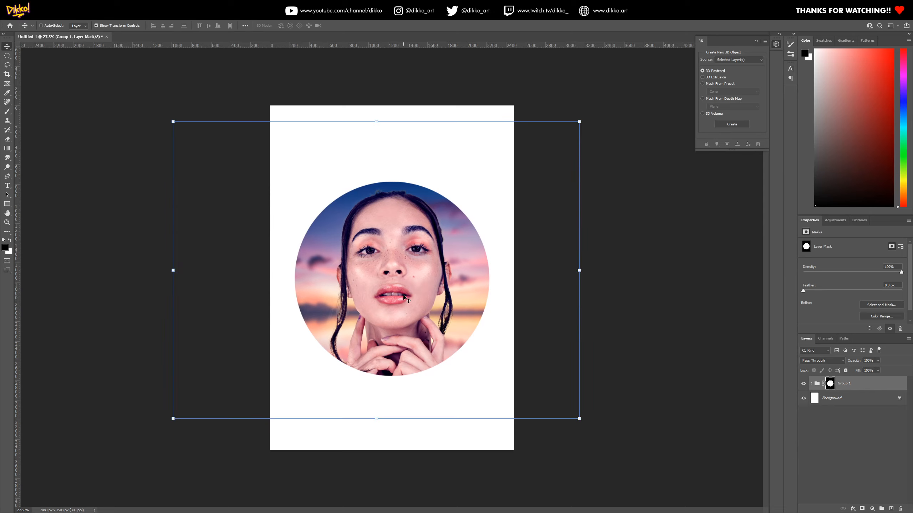
{"action": "left_click", "coordinate": [7, 55]}
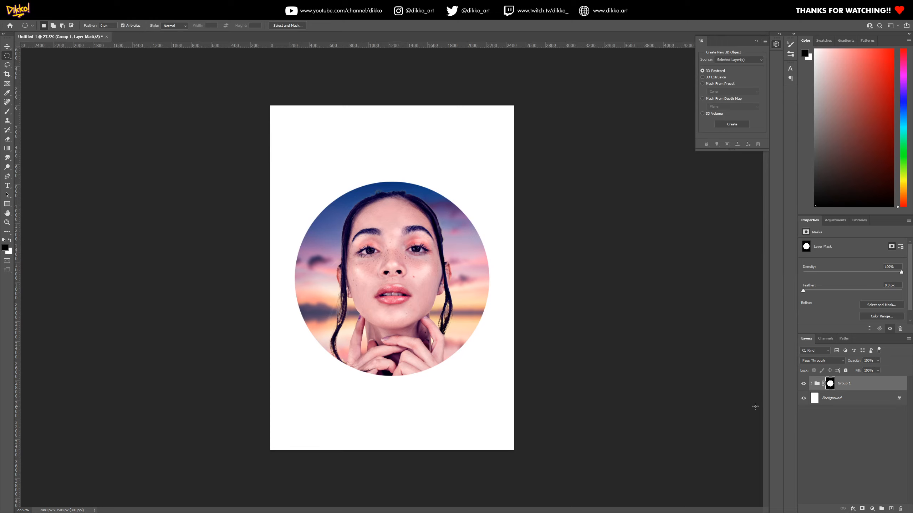
Try an Invert adjustment layer above the masked group and undo it
{"action": "left_click", "coordinate": [835, 223]}
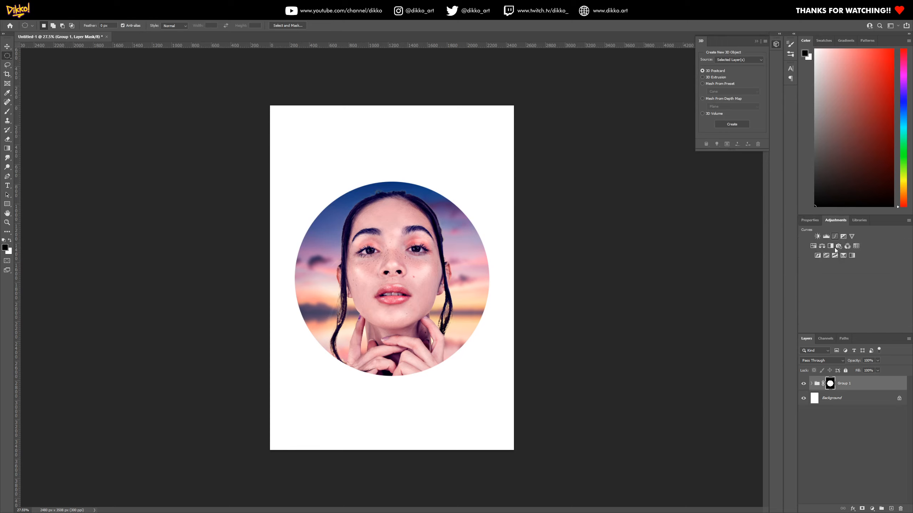
{"action": "left_click", "coordinate": [817, 256]}
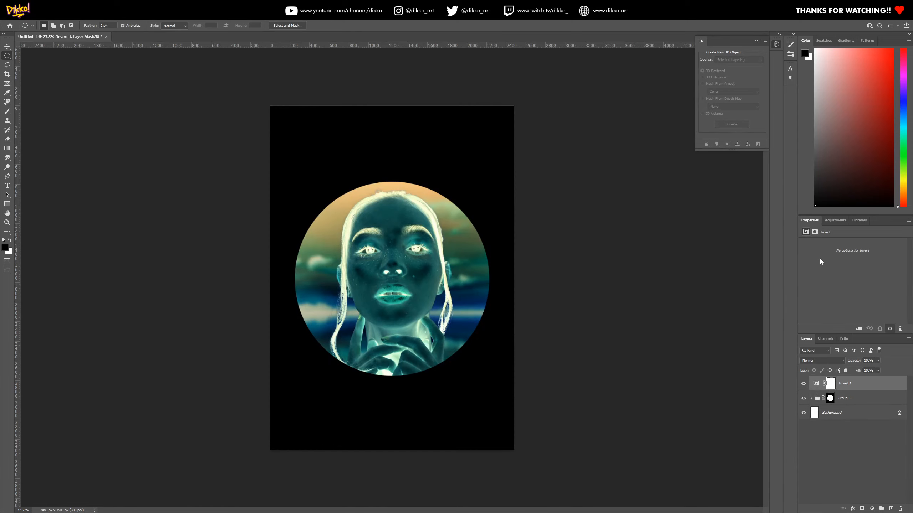
{"action": "key", "text": "ctrl+z"}
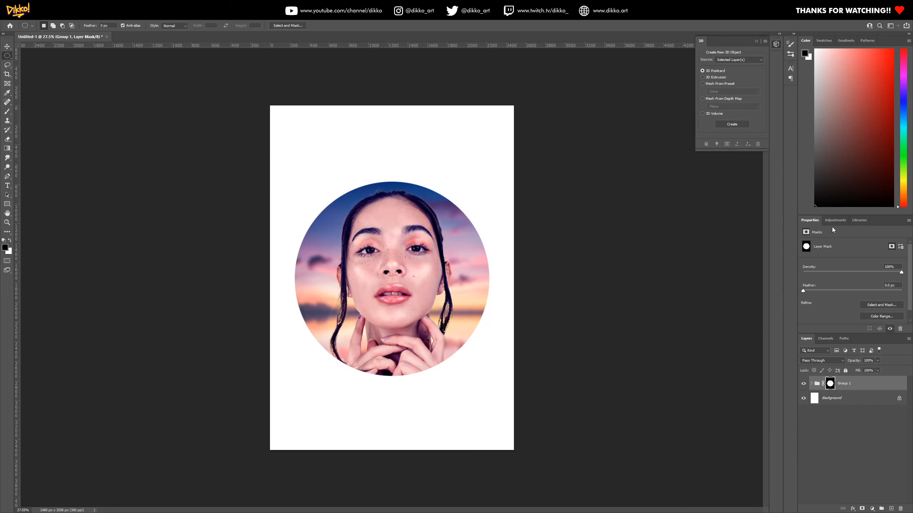
Add a Posterize adjustment layer above the masked group and set its levels to 7
{"action": "left_click", "coordinate": [834, 221]}
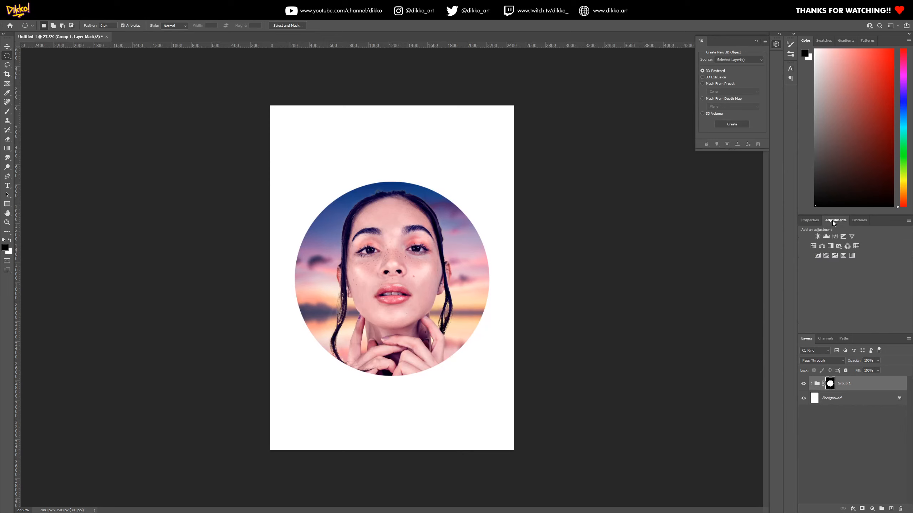
{"action": "left_click", "coordinate": [826, 255]}
{"action": "left_click_drag", "start_coordinate": [804, 251], "coordinate": [803, 254]}
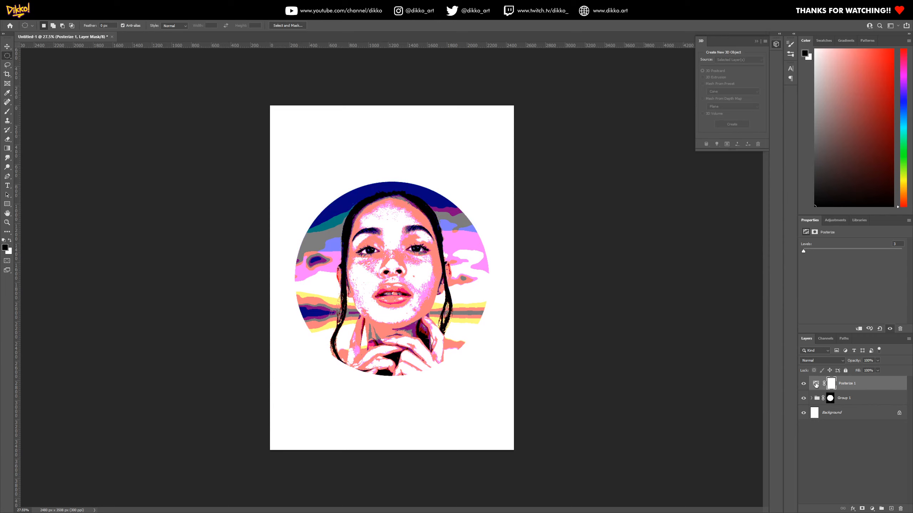
{"action": "left_click_drag", "start_coordinate": [806, 251], "coordinate": [806, 256]}
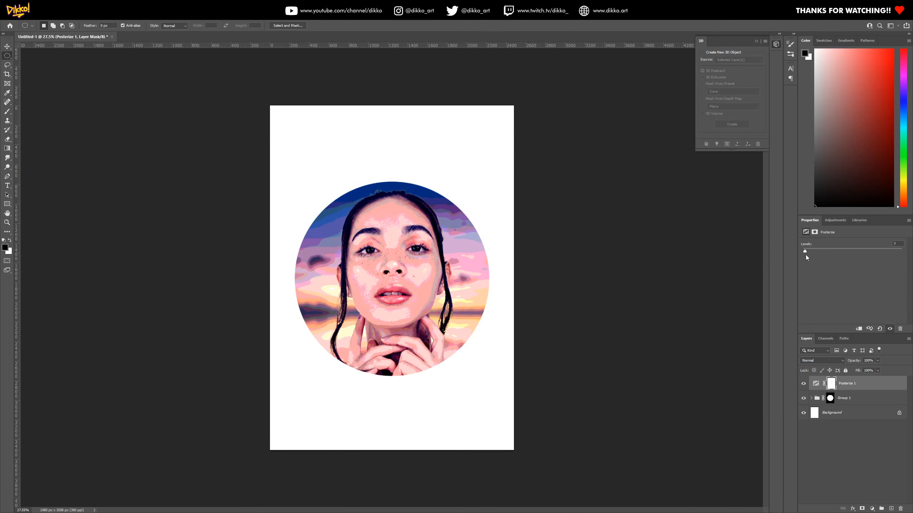
Keep the Posterize layer's blend mode at Normal and add a Hue/Saturation adjustment layer above it with saturation -100
{"action": "left_click", "coordinate": [817, 359]}
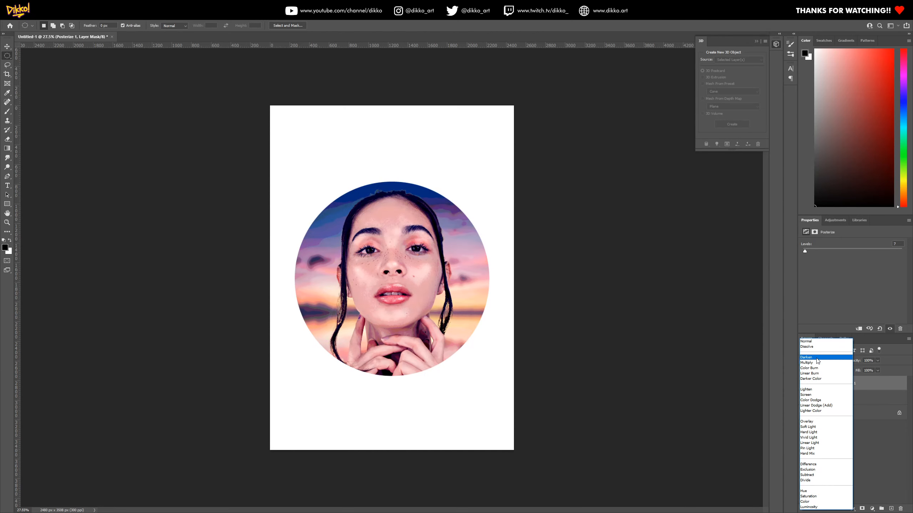
{"action": "left_click", "coordinate": [841, 245]}
{"action": "left_click", "coordinate": [839, 220]}
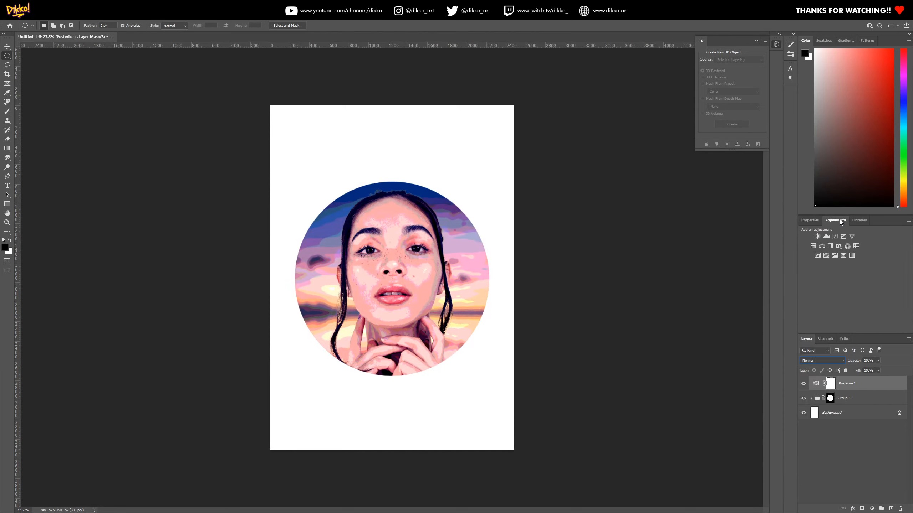
{"action": "left_click", "coordinate": [813, 247]}
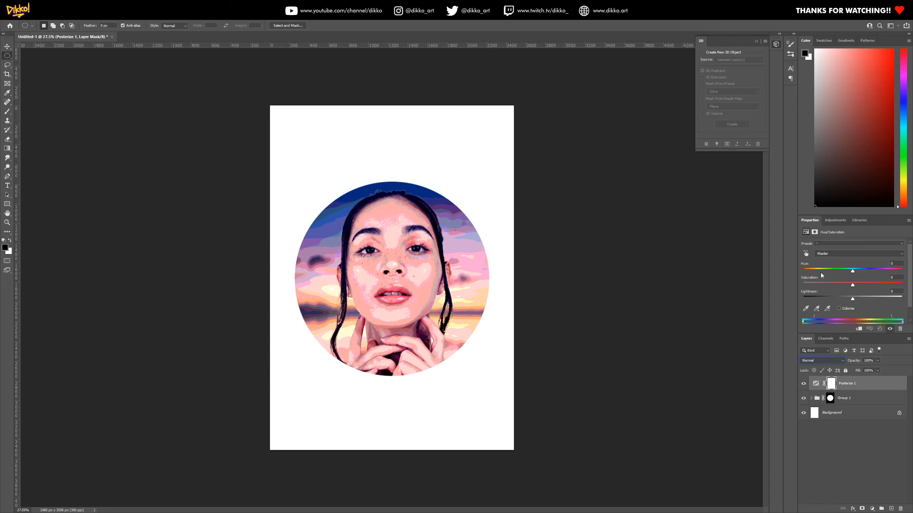
{"action": "left_click_drag", "start_coordinate": [856, 285], "coordinate": [782, 283]}
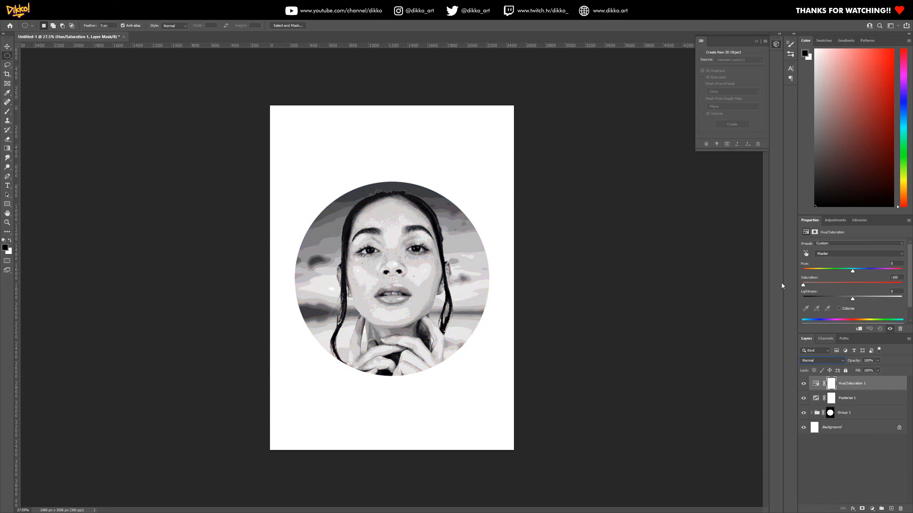
Move the Posterize layer above the Hue/Saturation layer and set its levels to 3
{"action": "left_click", "coordinate": [831, 397]}
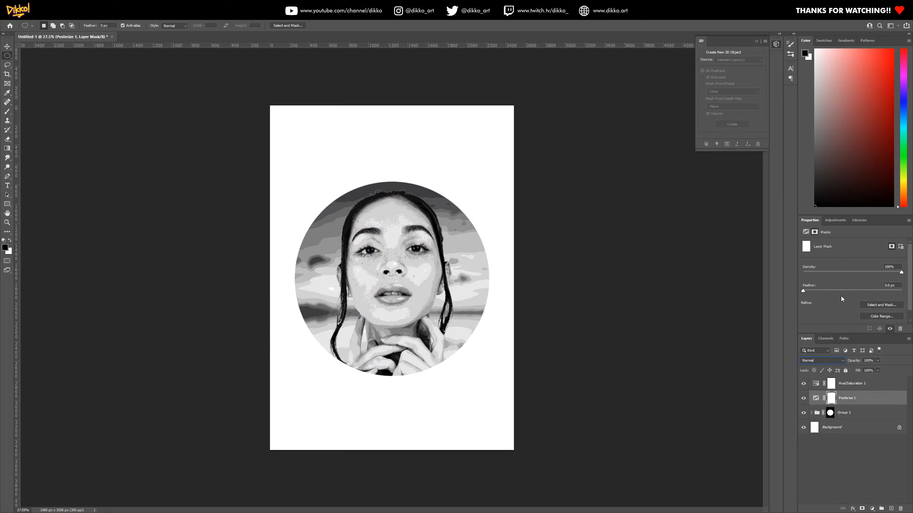
{"action": "left_click", "coordinate": [816, 398]}
{"action": "left_click_drag", "start_coordinate": [805, 252], "coordinate": [803, 253]}
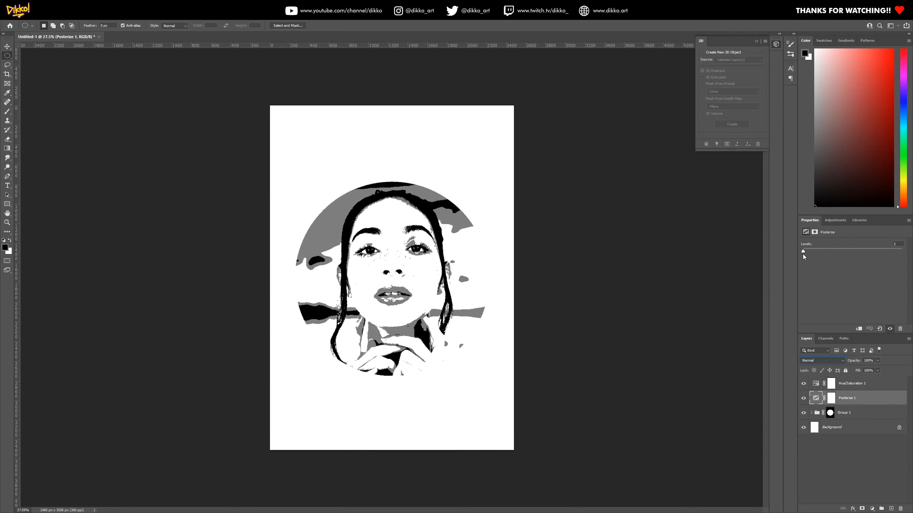
{"action": "left_click_drag", "start_coordinate": [854, 398], "coordinate": [857, 381]}
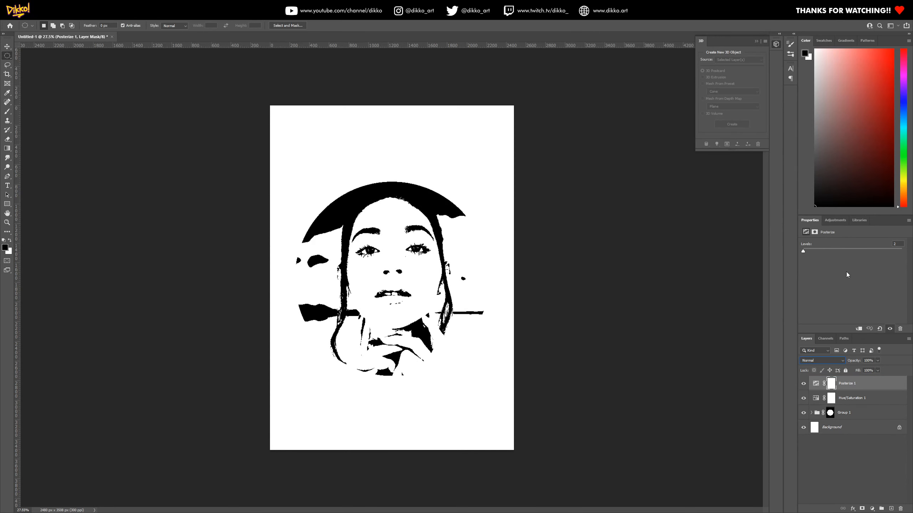
{"action": "left_click_drag", "start_coordinate": [803, 252], "coordinate": [803, 252]}
{"action": "left_click_drag", "start_coordinate": [808, 250], "coordinate": [804, 255]}
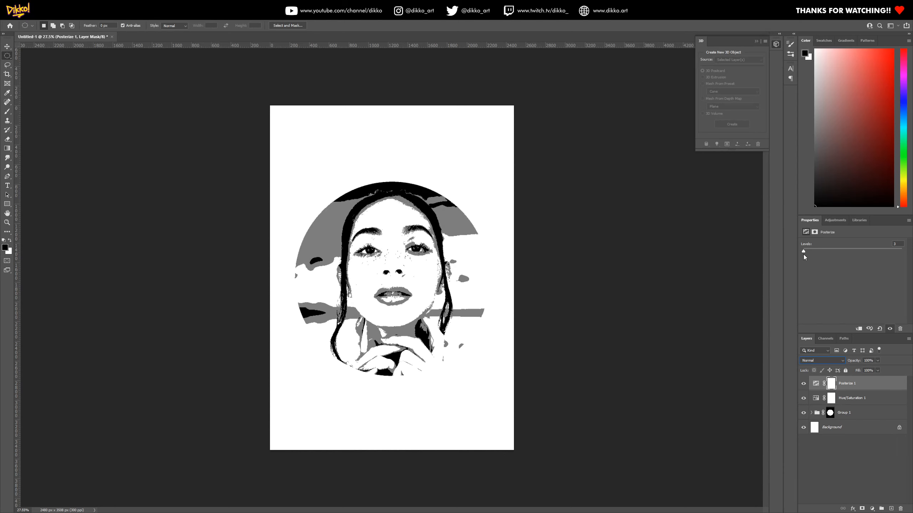
Hide the Posterize and Hue/Saturation layers and disable the circular layer mask on the group
{"action": "left_click", "coordinate": [803, 384]}
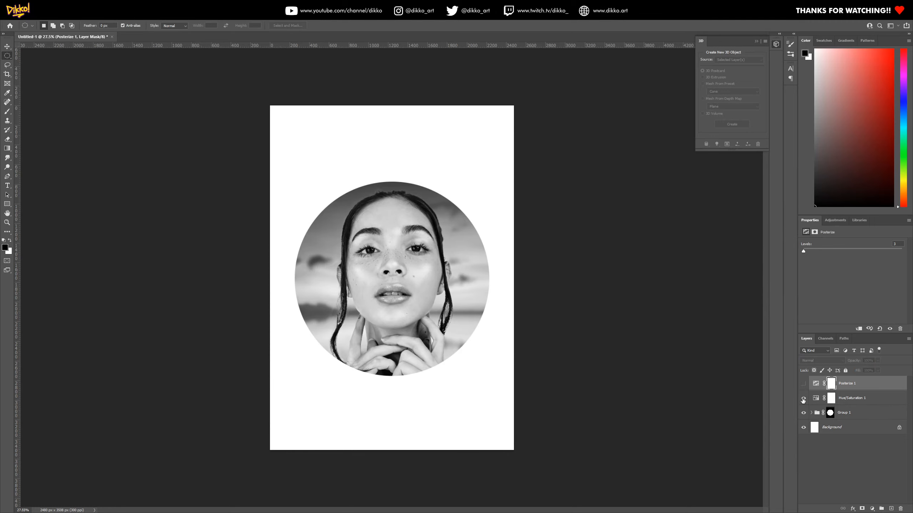
{"action": "left_click", "coordinate": [803, 398]}
{"action": "right_click", "coordinate": [829, 417]}
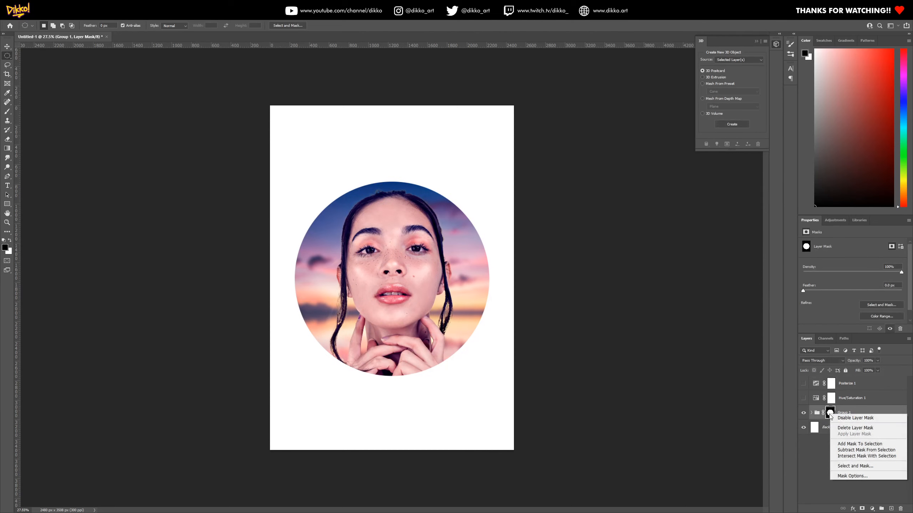
{"action": "left_click", "coordinate": [833, 418]}
{"action": "left_click", "coordinate": [817, 413]}
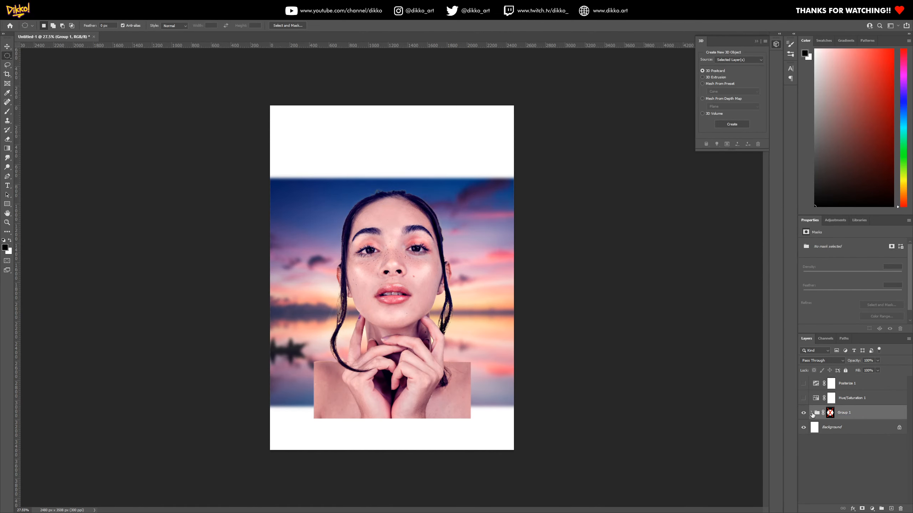
Switch off the edits inside the group: the Color Balance layer, the portrait's layer mask and the sunset's Smart Filters
{"action": "left_click", "coordinate": [812, 413]}
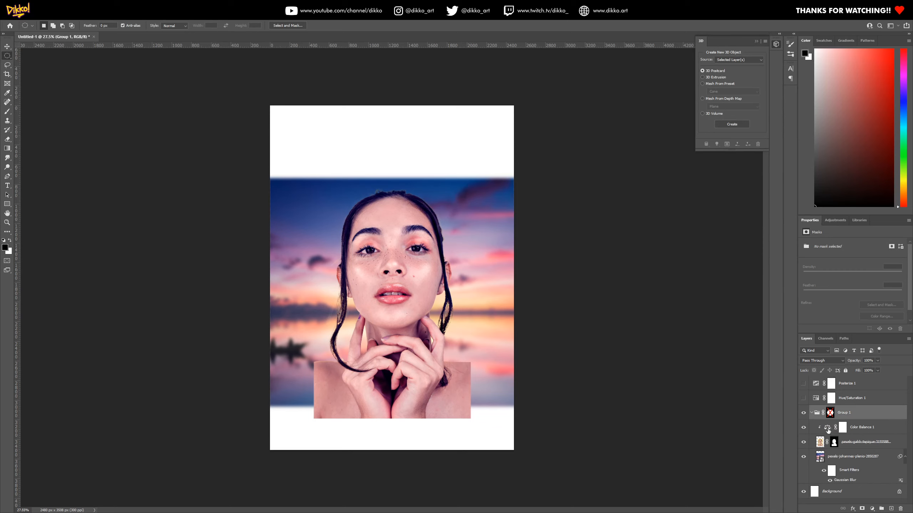
{"action": "left_click", "coordinate": [804, 428]}
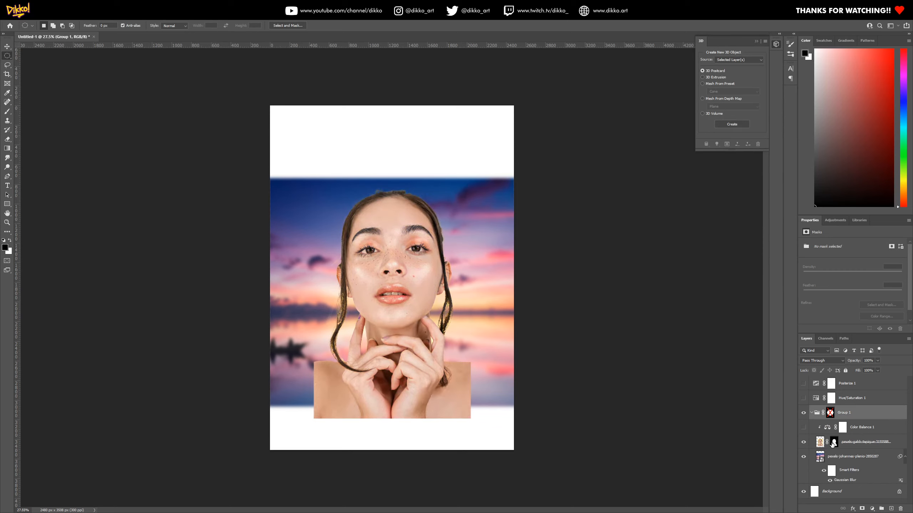
{"action": "right_click", "coordinate": [834, 445]}
{"action": "left_click", "coordinate": [848, 450]}
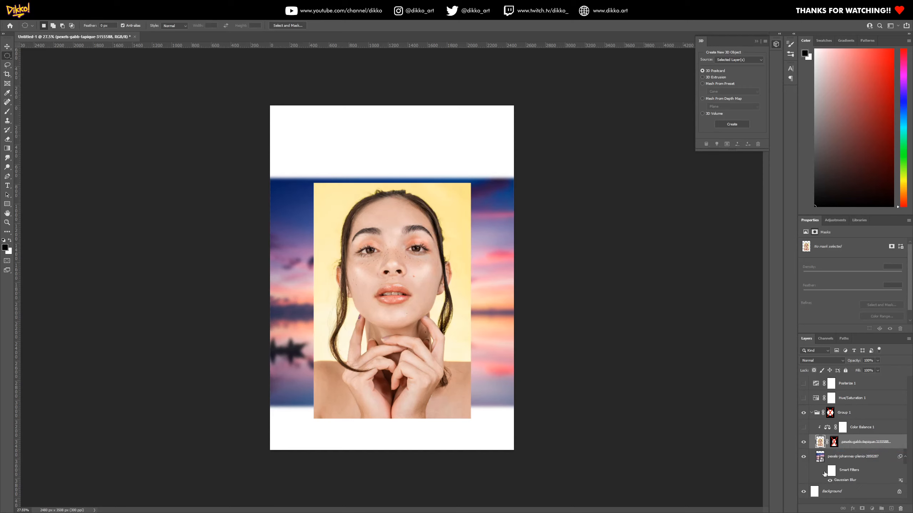
{"action": "left_click", "coordinate": [823, 471]}
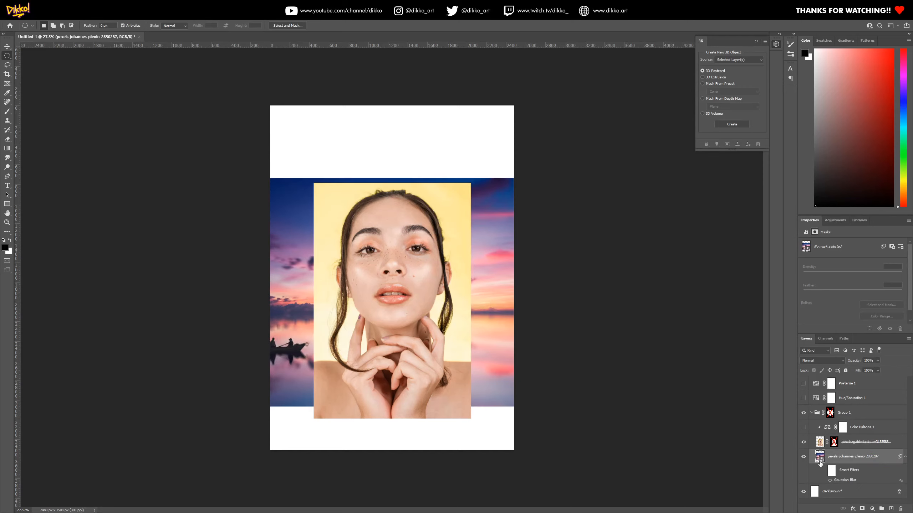